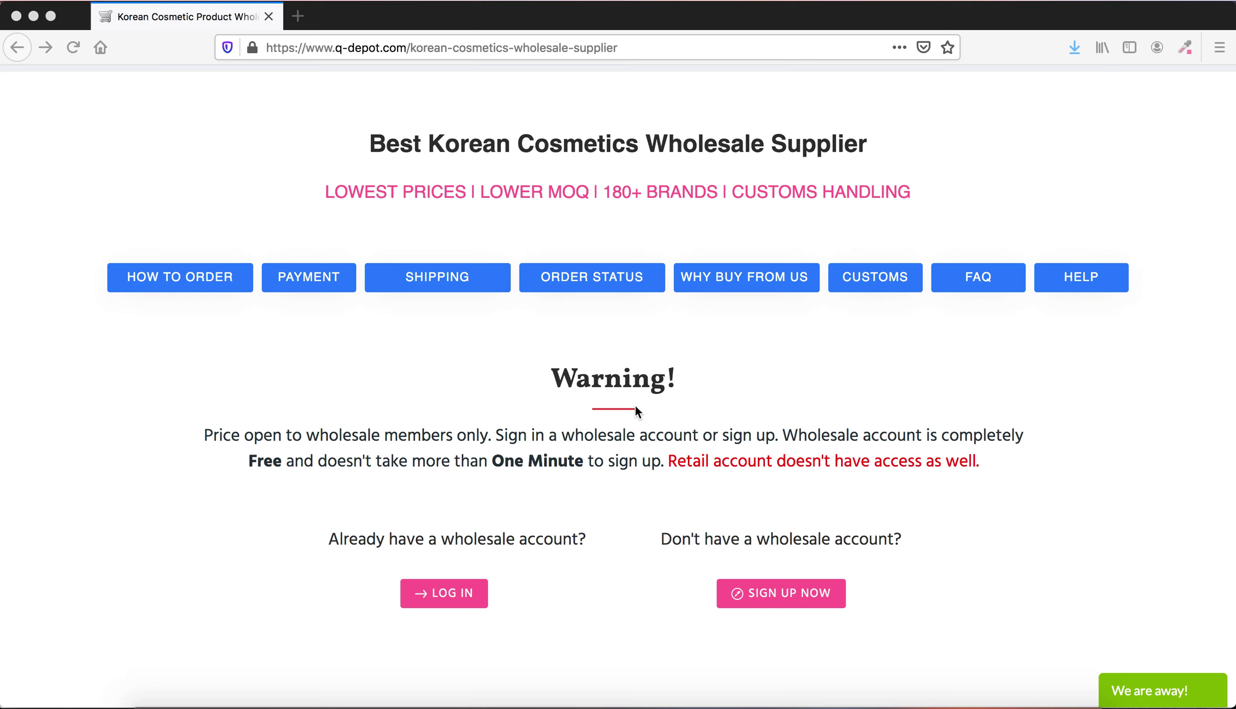
- View the wholesale sign-up form with the Wholesale account type selected, and close it without registering
scroll(634, 407, "down", 1)
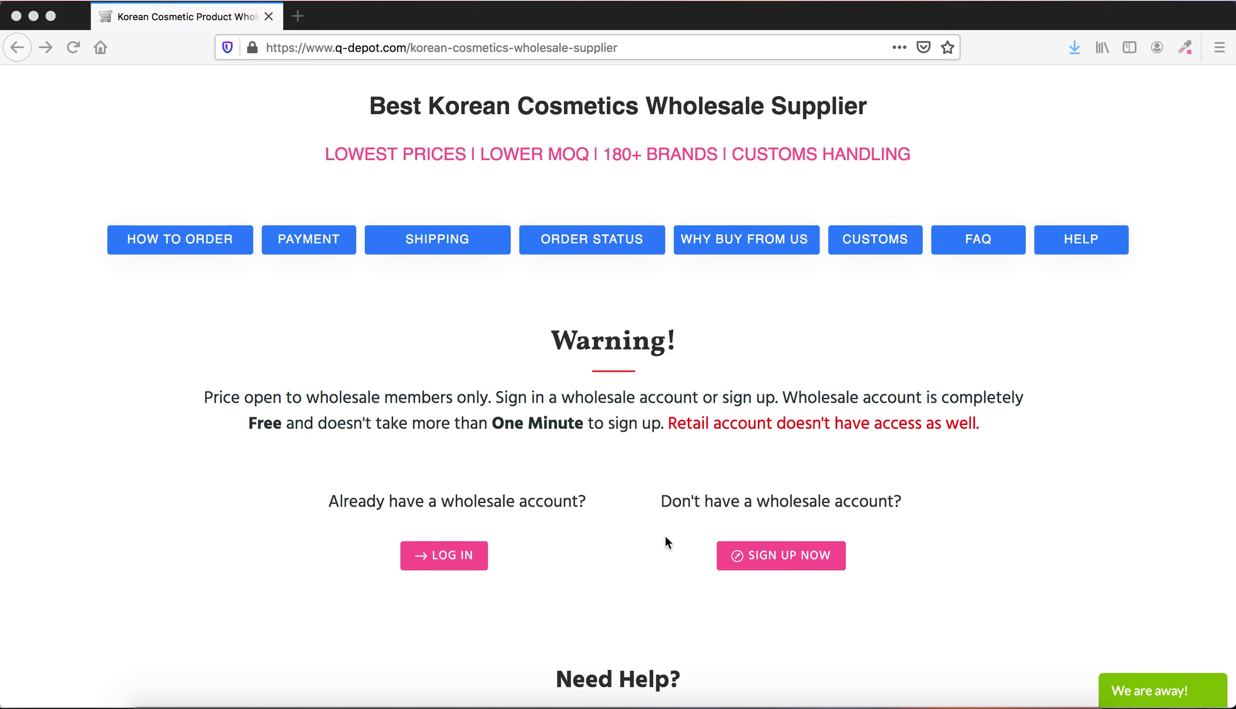
left_click(667, 422)
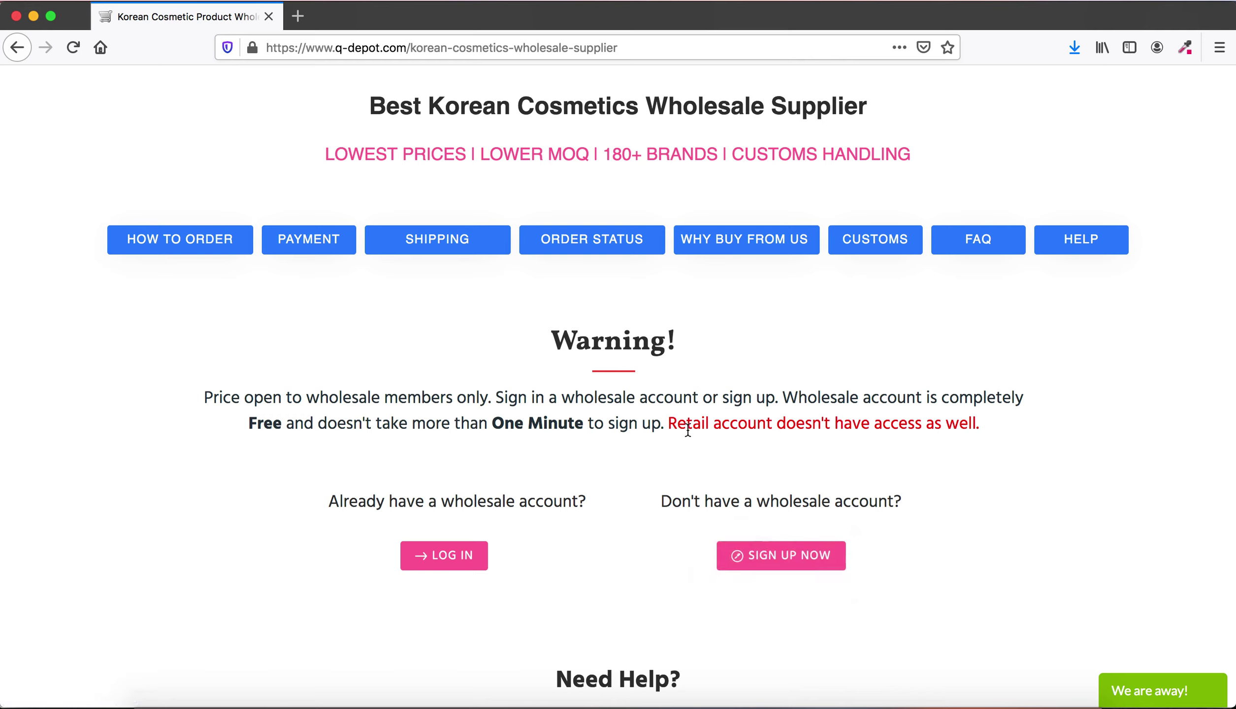
scroll(680, 417, "up", 1)
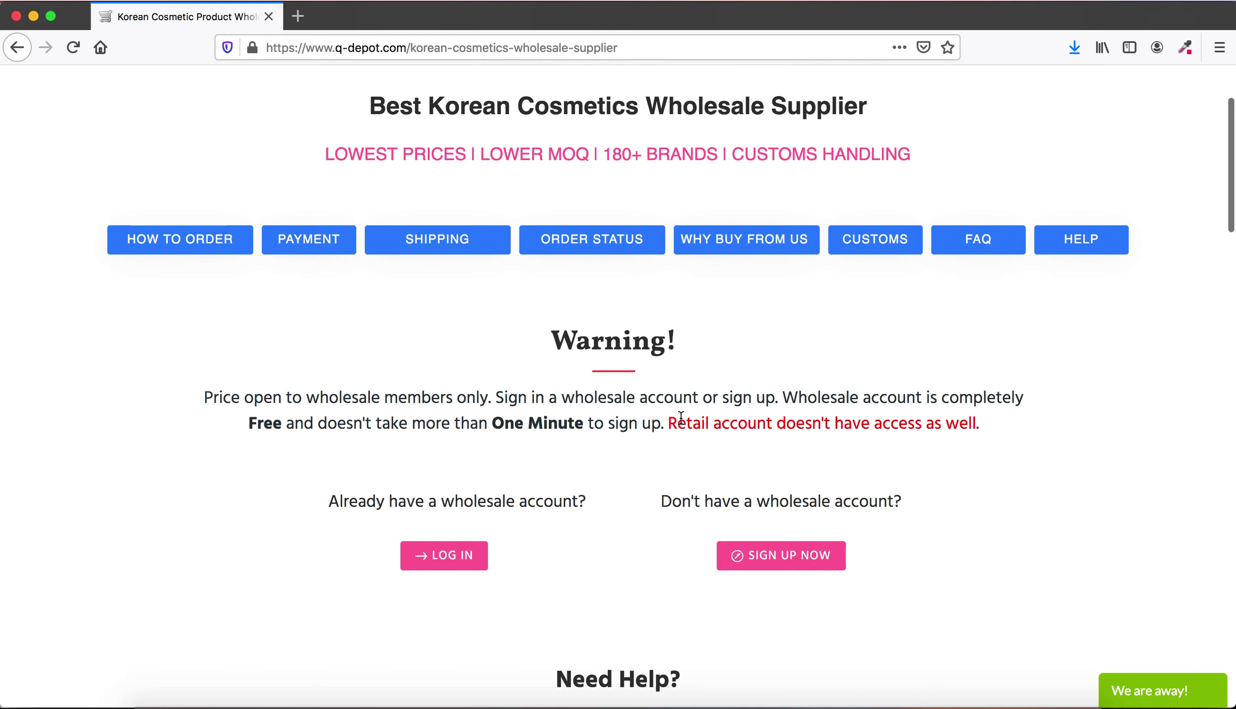
scroll(680, 417, "down", 1)
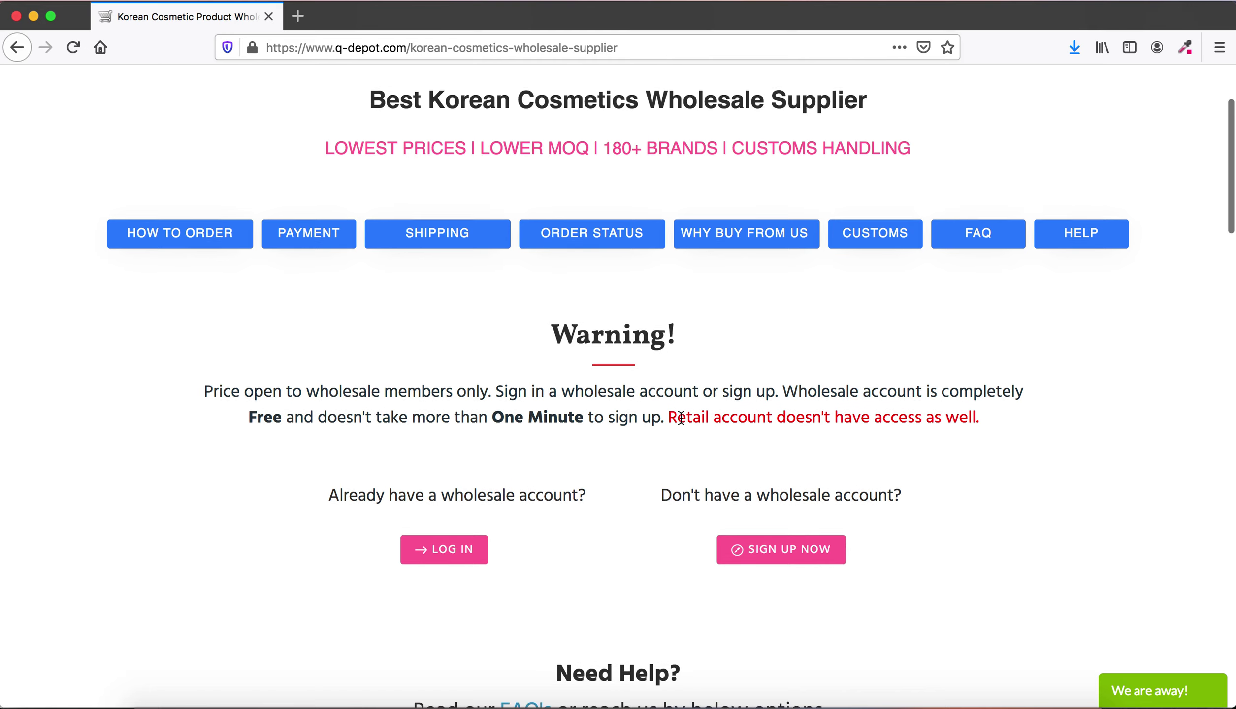
left_click(741, 544)
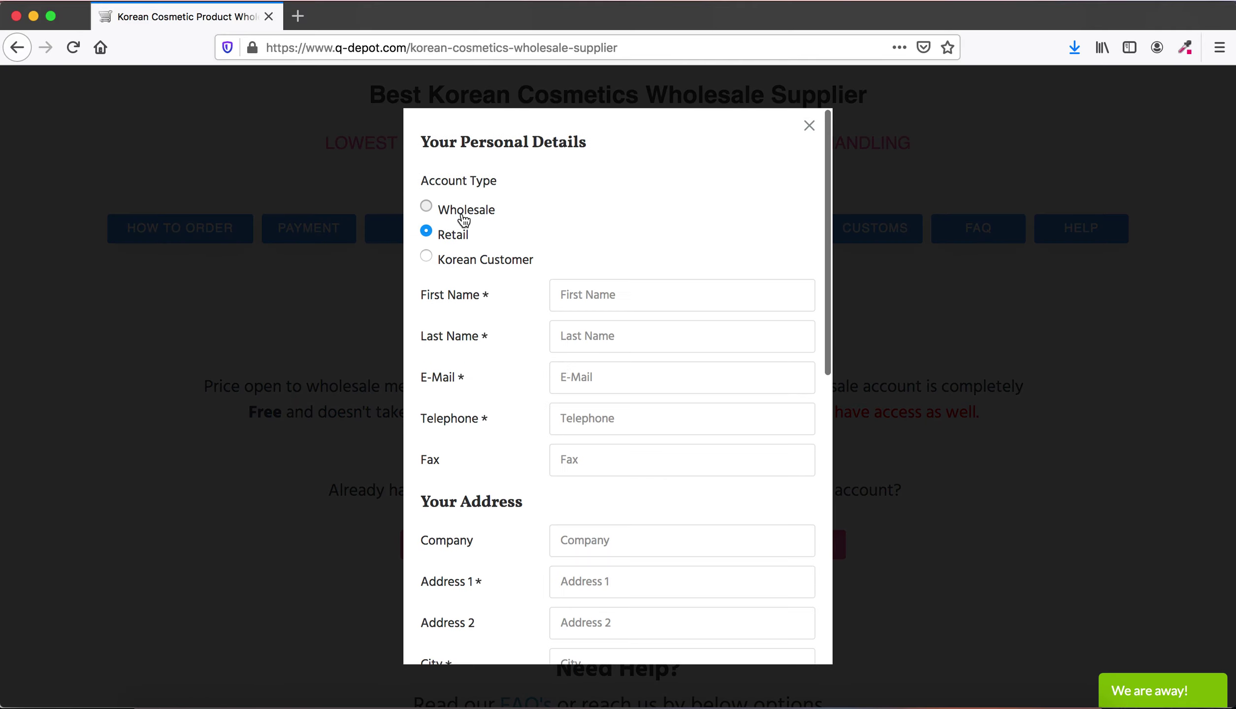
left_click(461, 216)
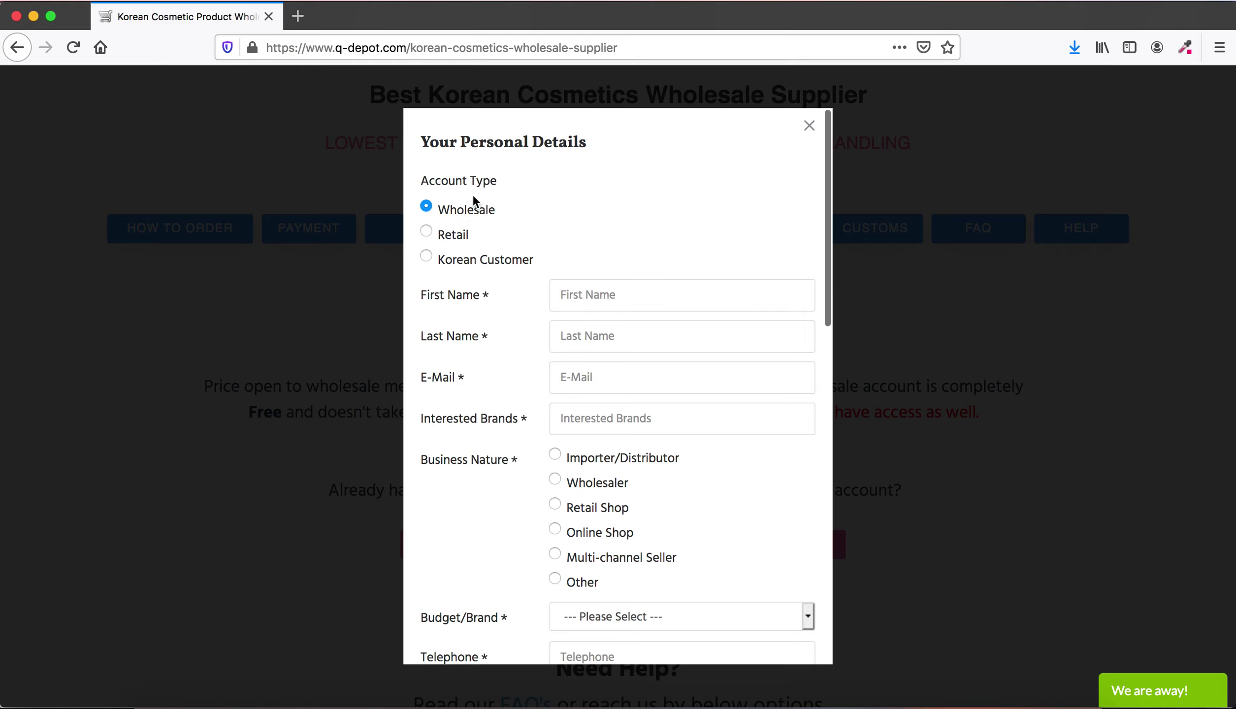
scroll(513, 246, "down", 1)
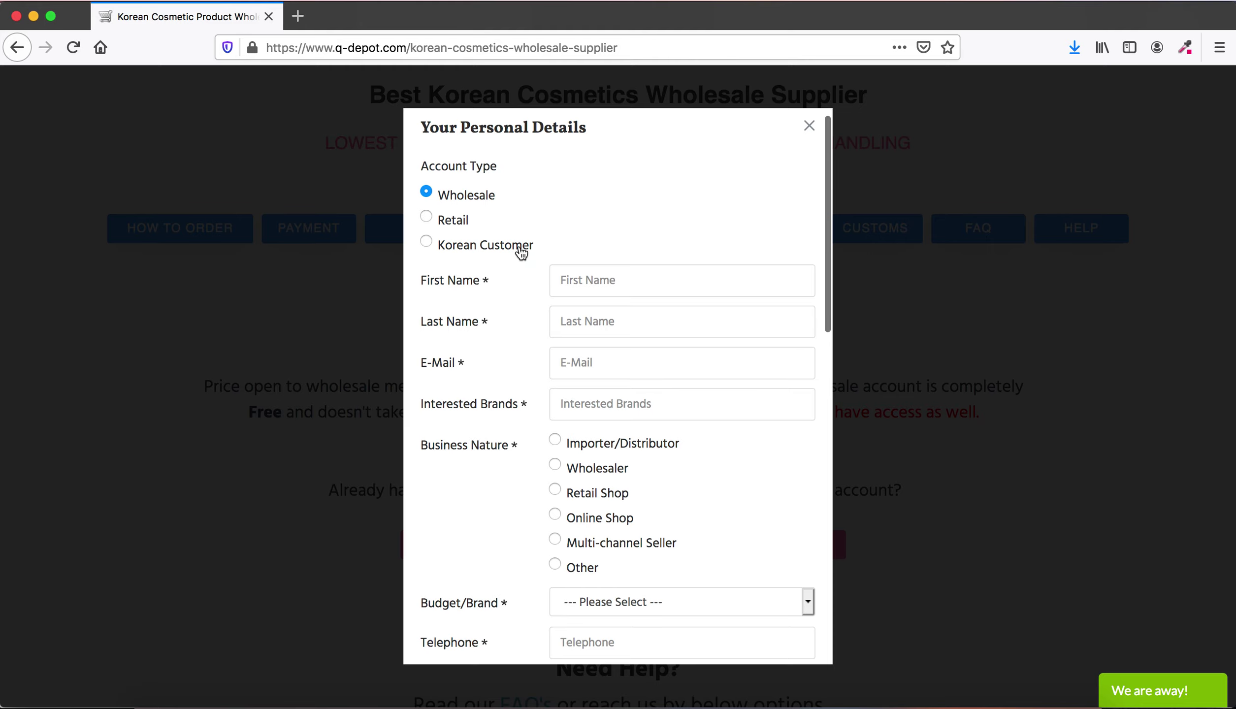
left_click(809, 127)
- Log in to the existing wholesale account with the saved e-mail address and account password
scroll(733, 299, "down", 1)
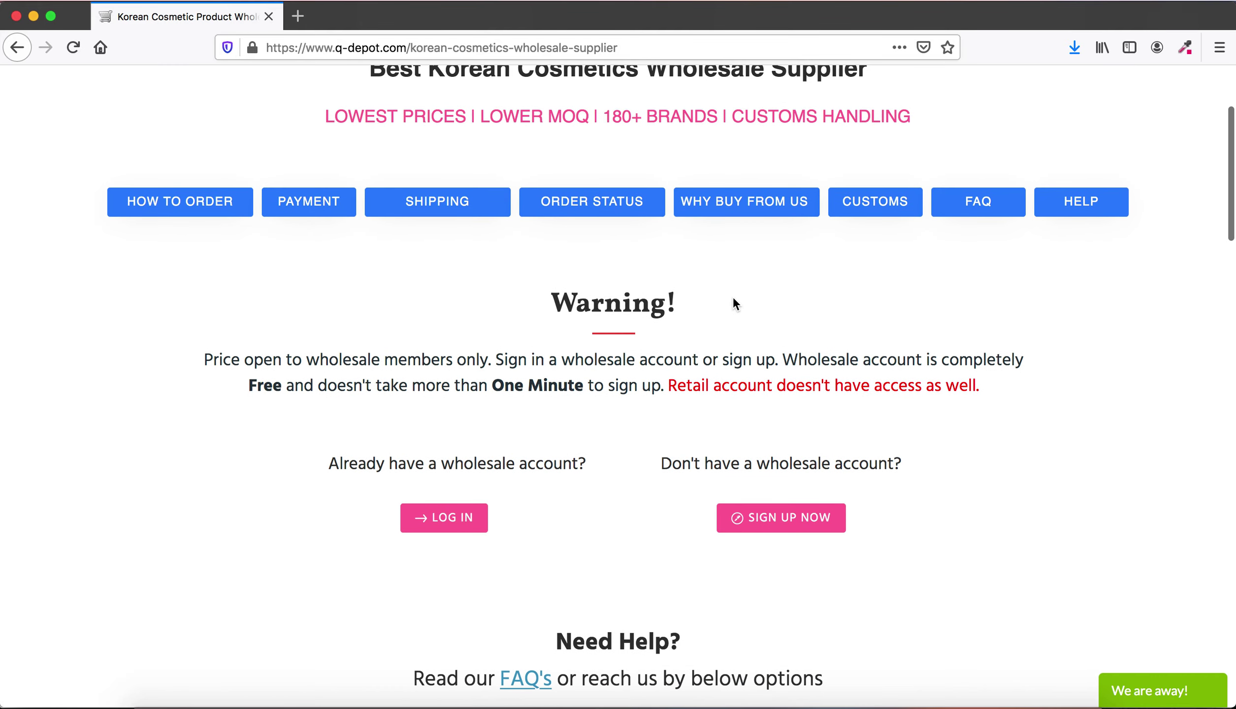
left_click(453, 514)
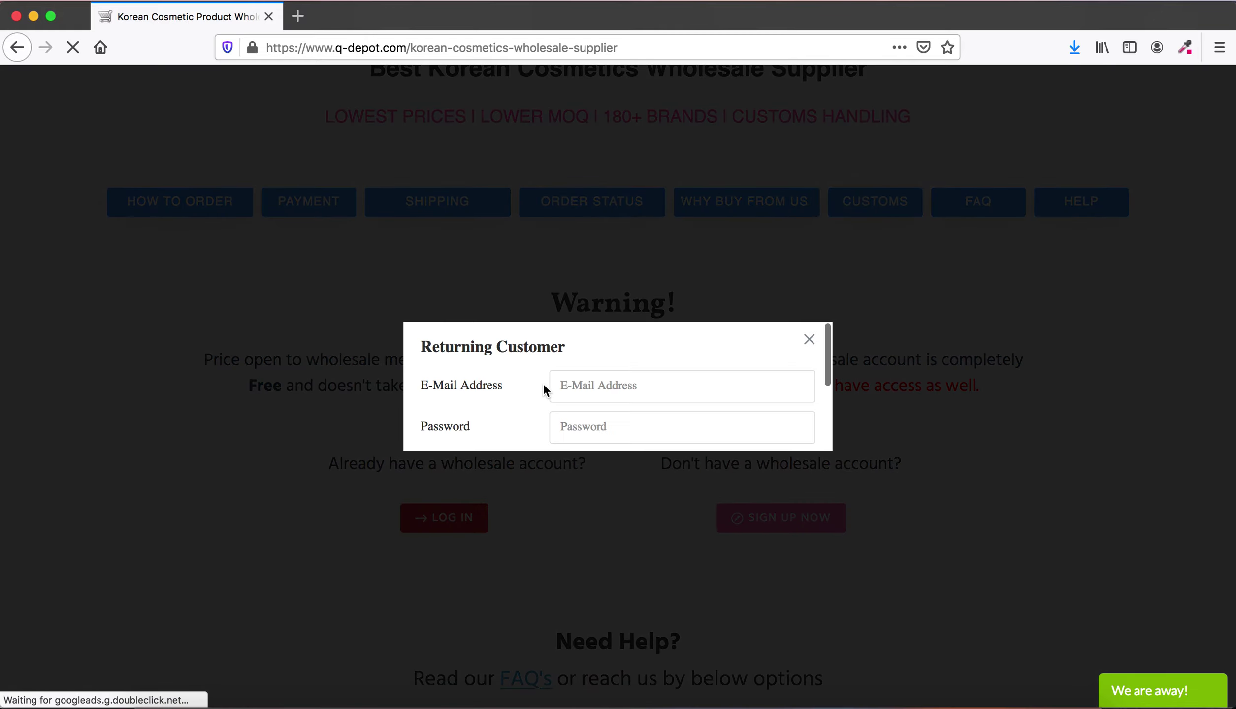
left_click(585, 343)
type("cs")
left_click(597, 363)
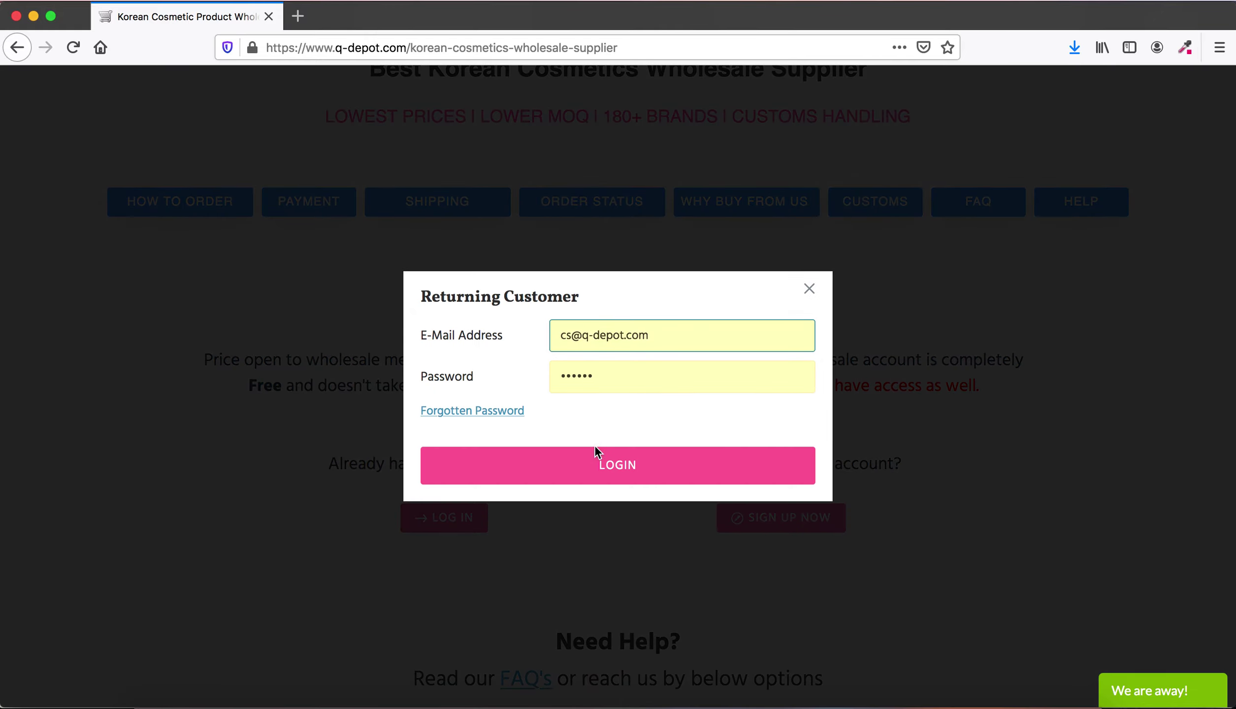
left_click(589, 459)
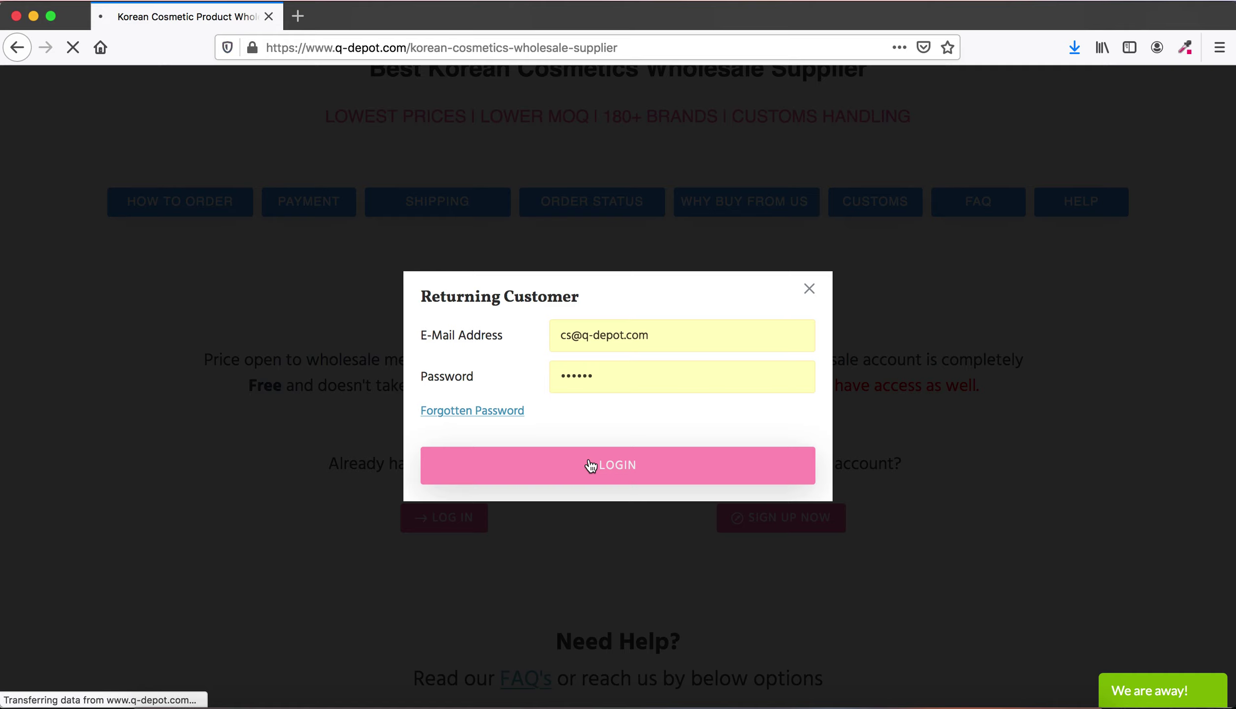
- Look over the supply rate table by order size and the information links above it
scroll(617, 361, "down", 3)
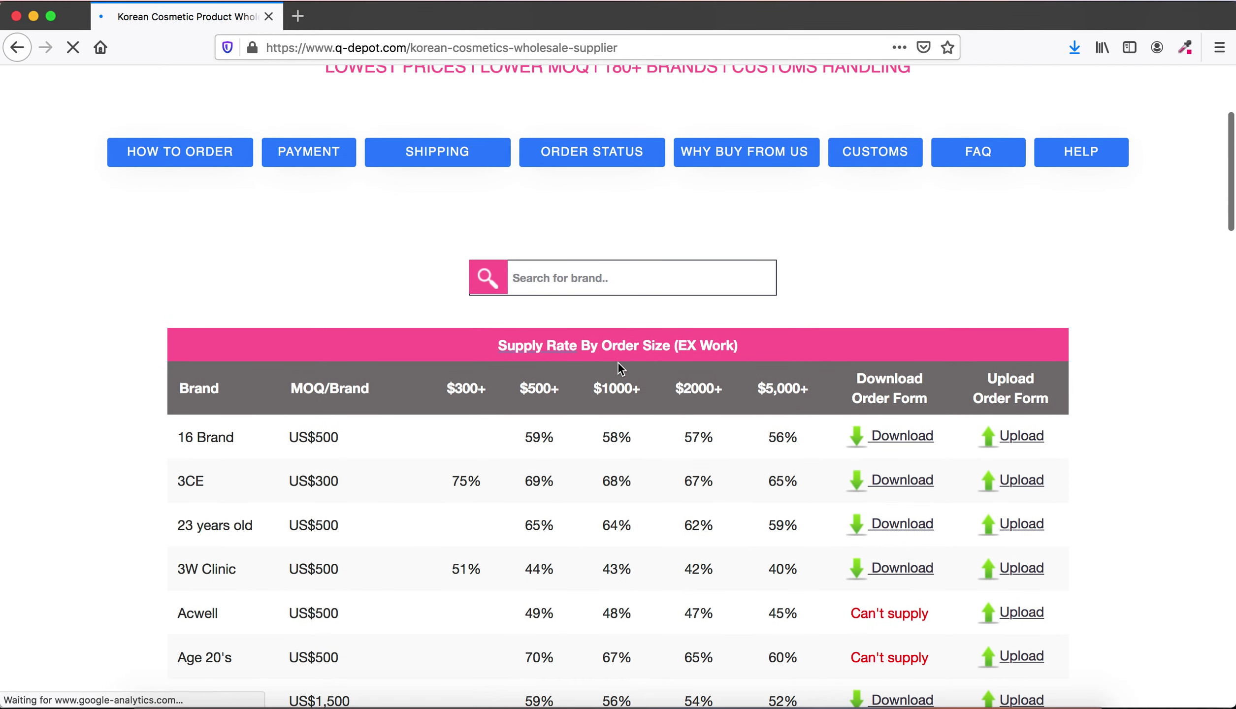
scroll(660, 301, "down", 3)
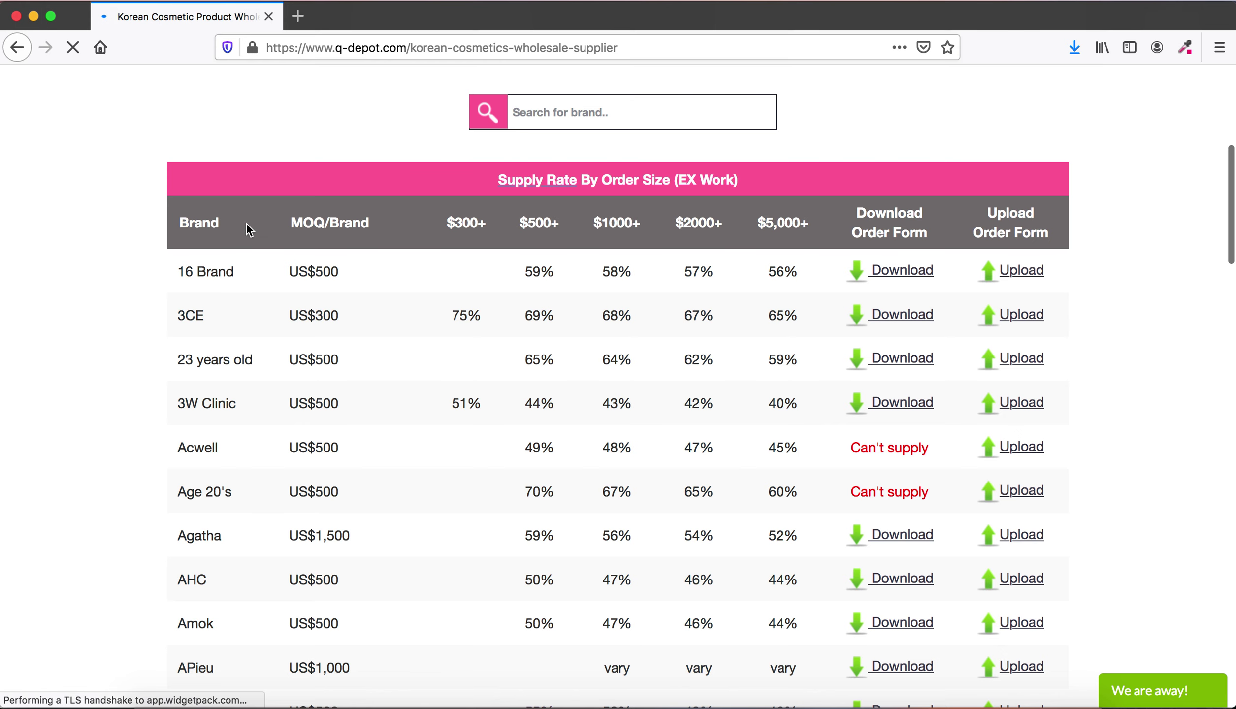
scroll(548, 286, "up", 1)
scroll(513, 179, "up", 3)
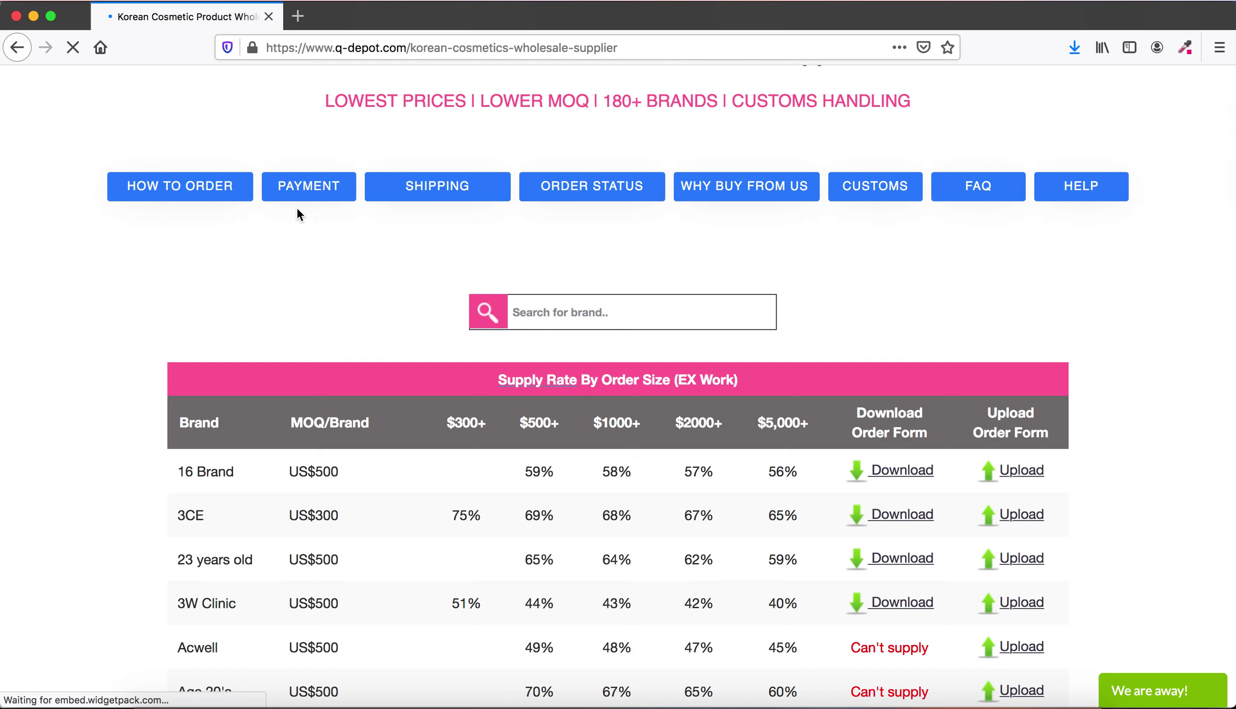
mouse_move(298, 207)
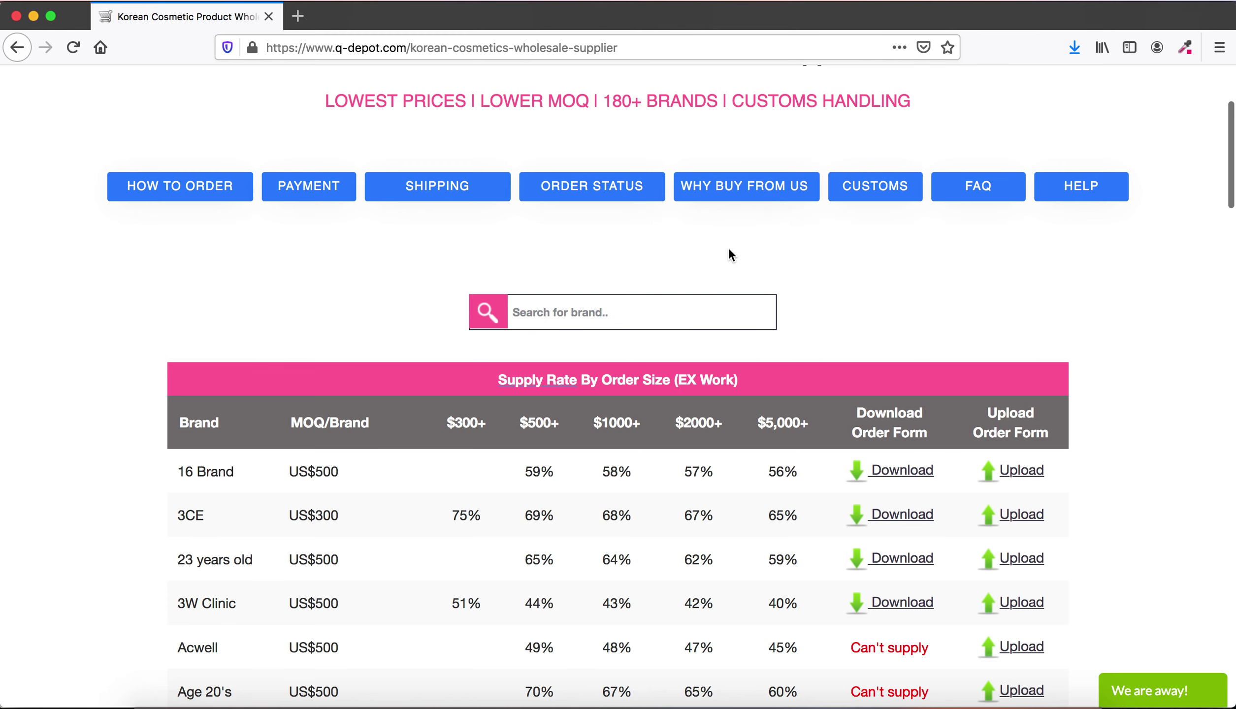
- Search the supply rate table for the brand Etude and highlight the samples entry
scroll(651, 312, "down", 3)
left_click(607, 230)
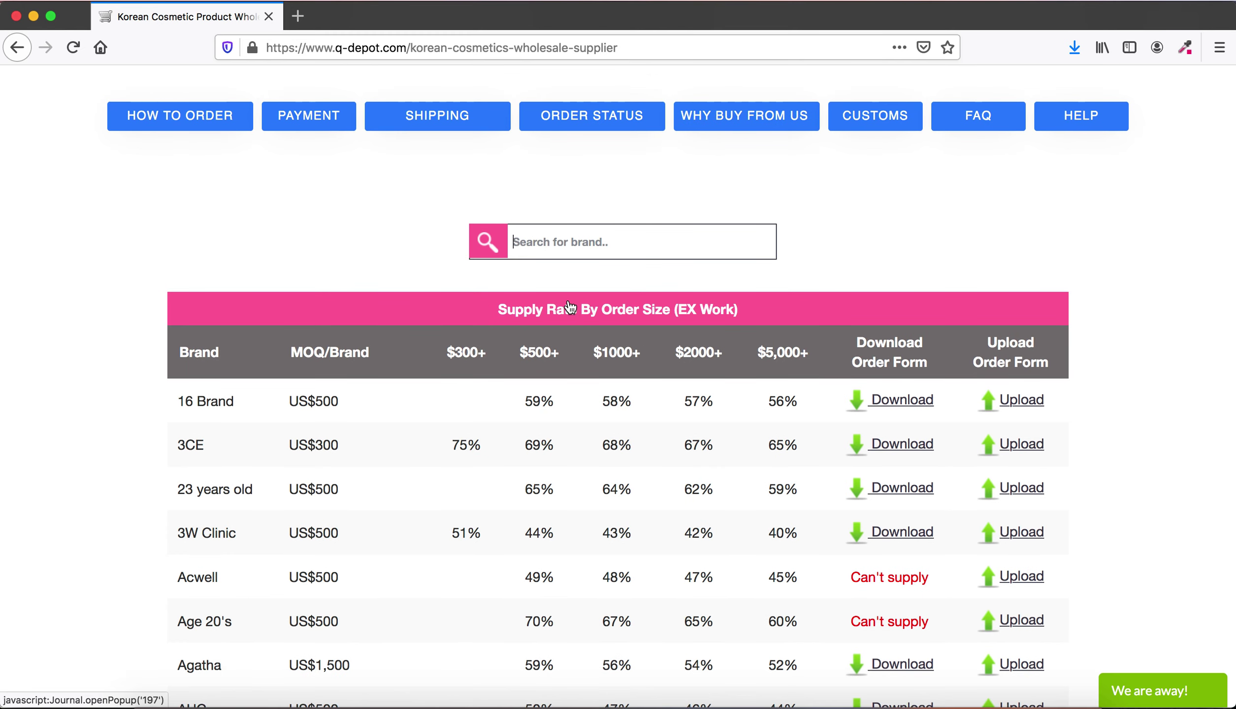
type("Etude")
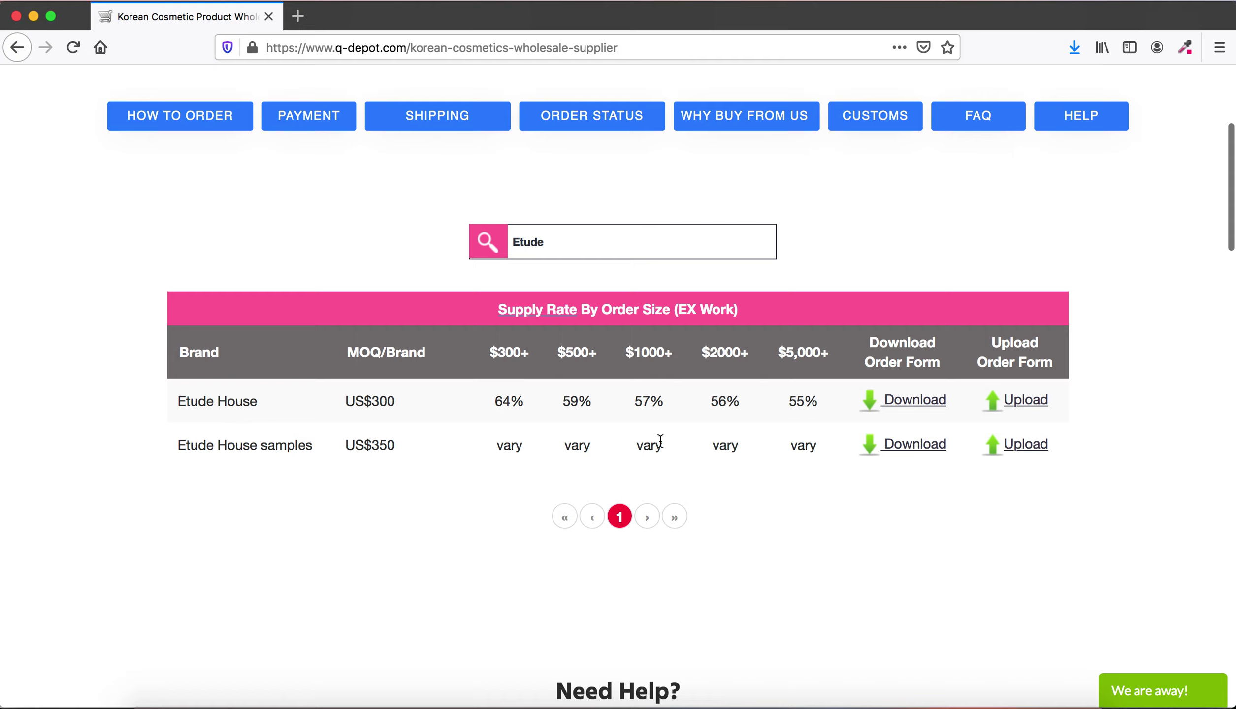
left_click_drag(224, 457, 309, 460)
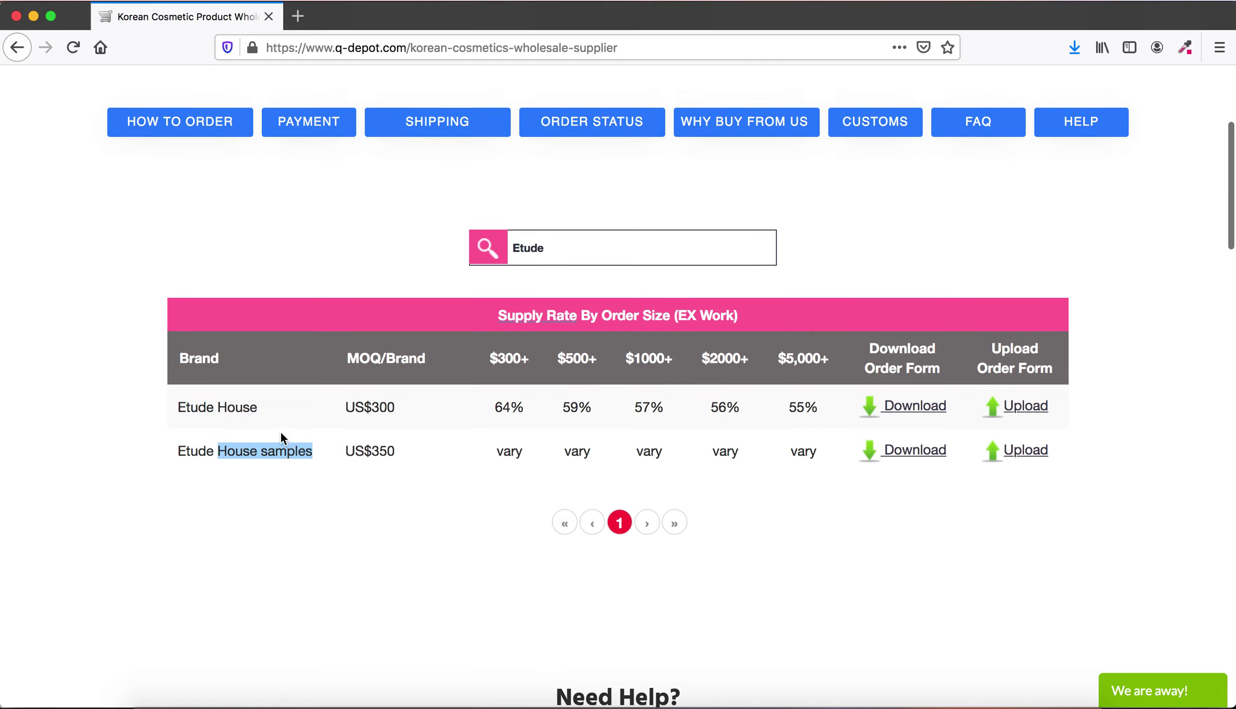
- Clear the brand search and show page 2 of the full brand list
left_click_drag(549, 258, 429, 260)
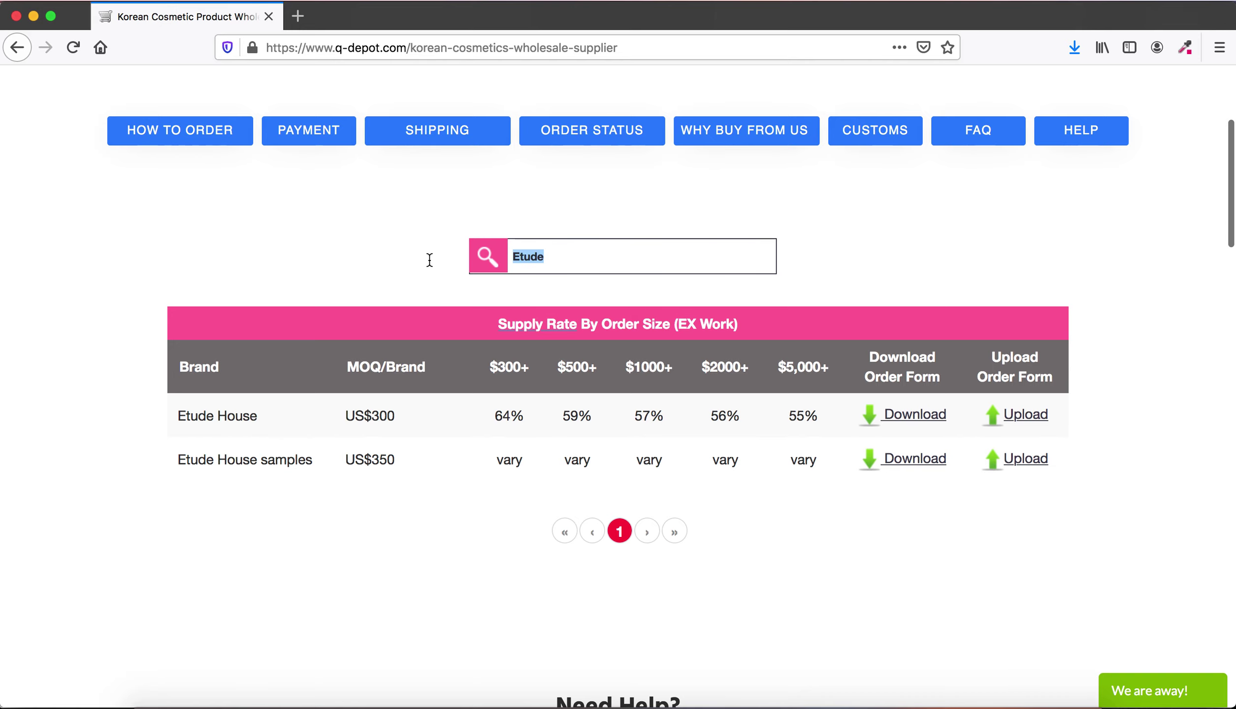
key("BackSpace")
scroll(620, 342, "down", 6)
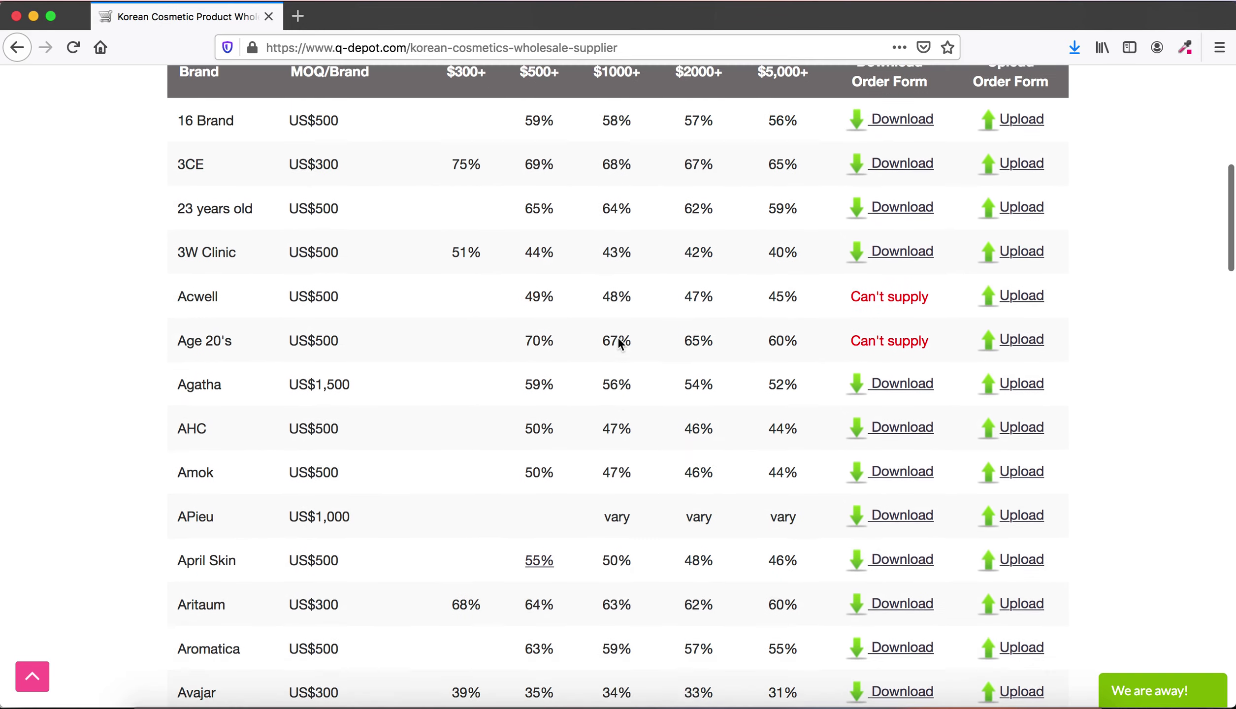
scroll(621, 342, "down", 7)
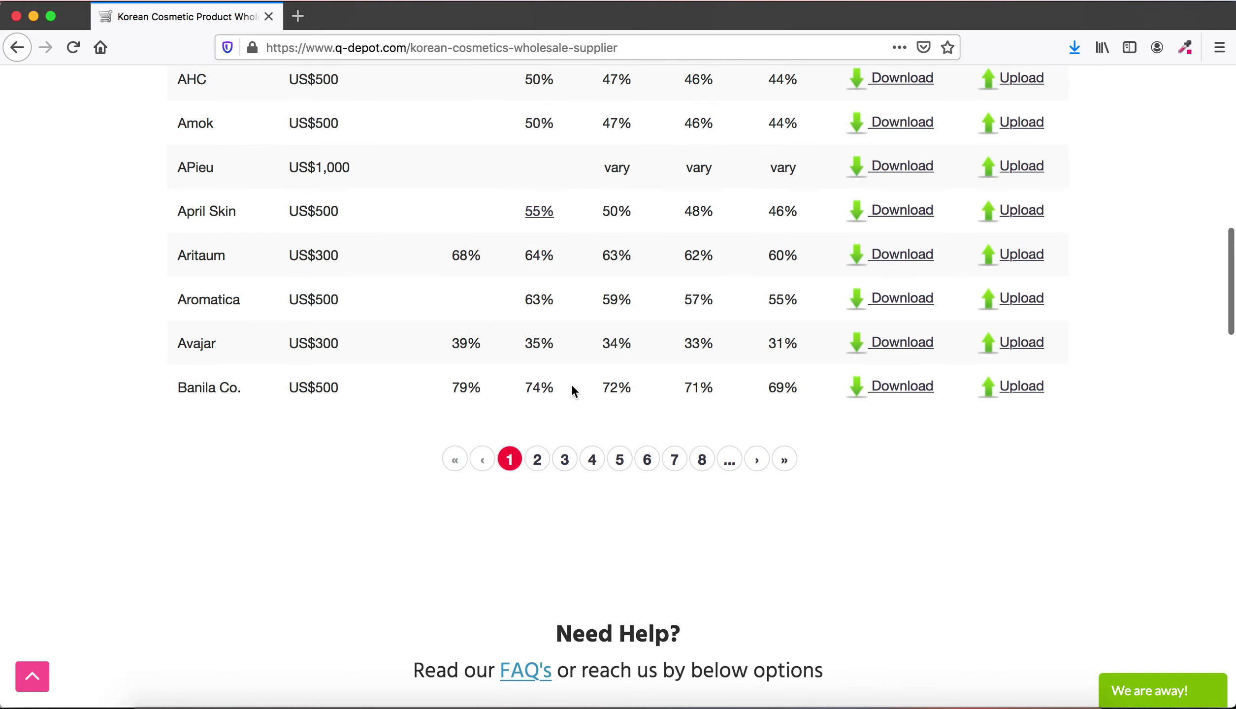
left_click(537, 449)
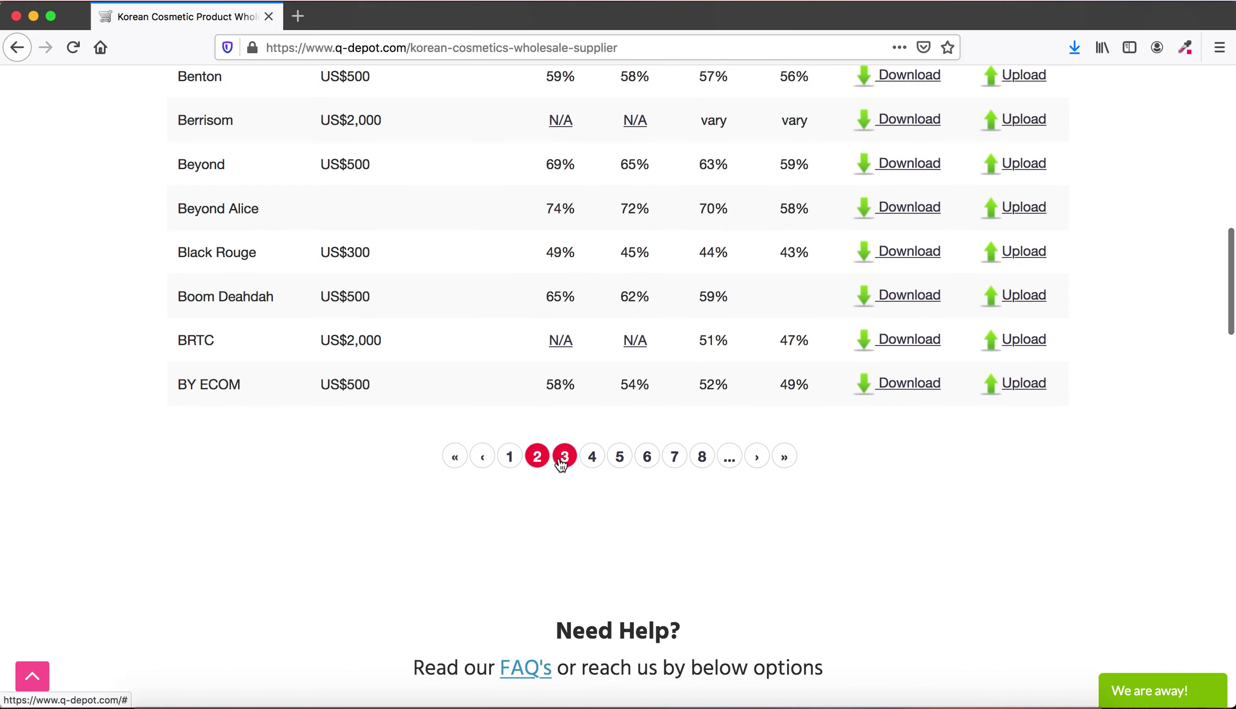
scroll(583, 362, "up", 2)
scroll(584, 365, "up", 12)
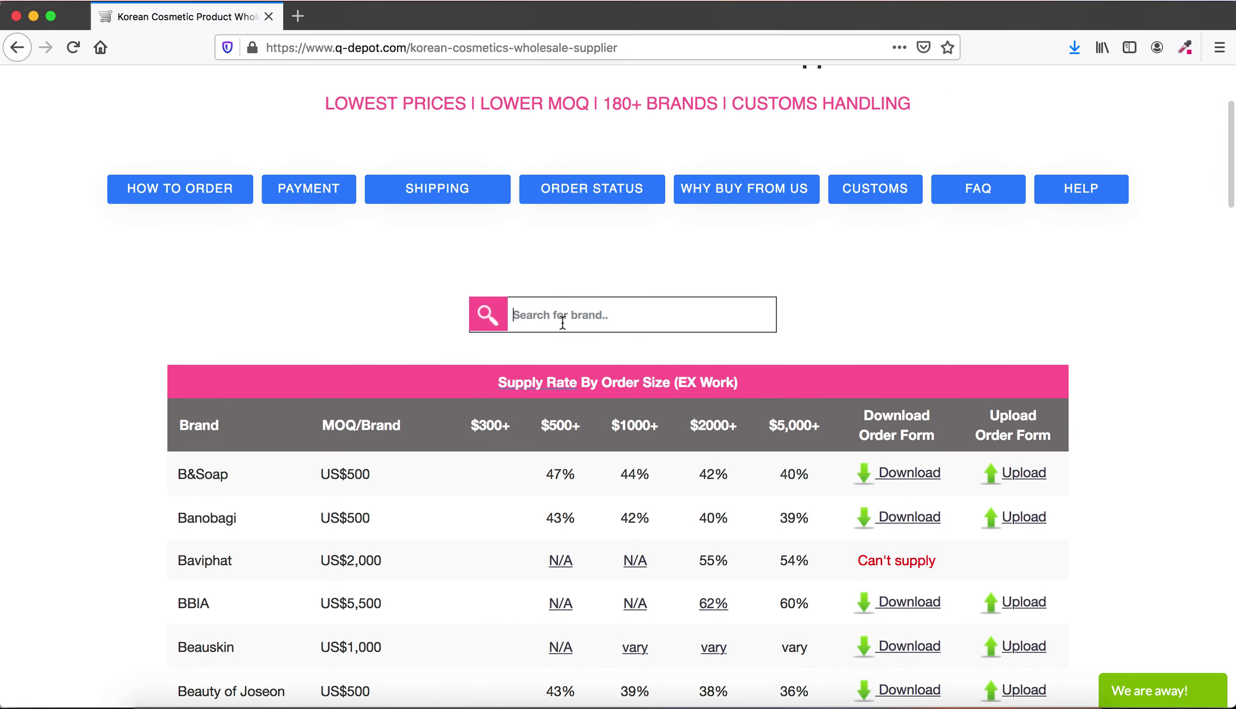
- Examine the supply rates per order size on page 2, highlighting the $500+ rate for B&Soap
scroll(563, 322, "down", 1)
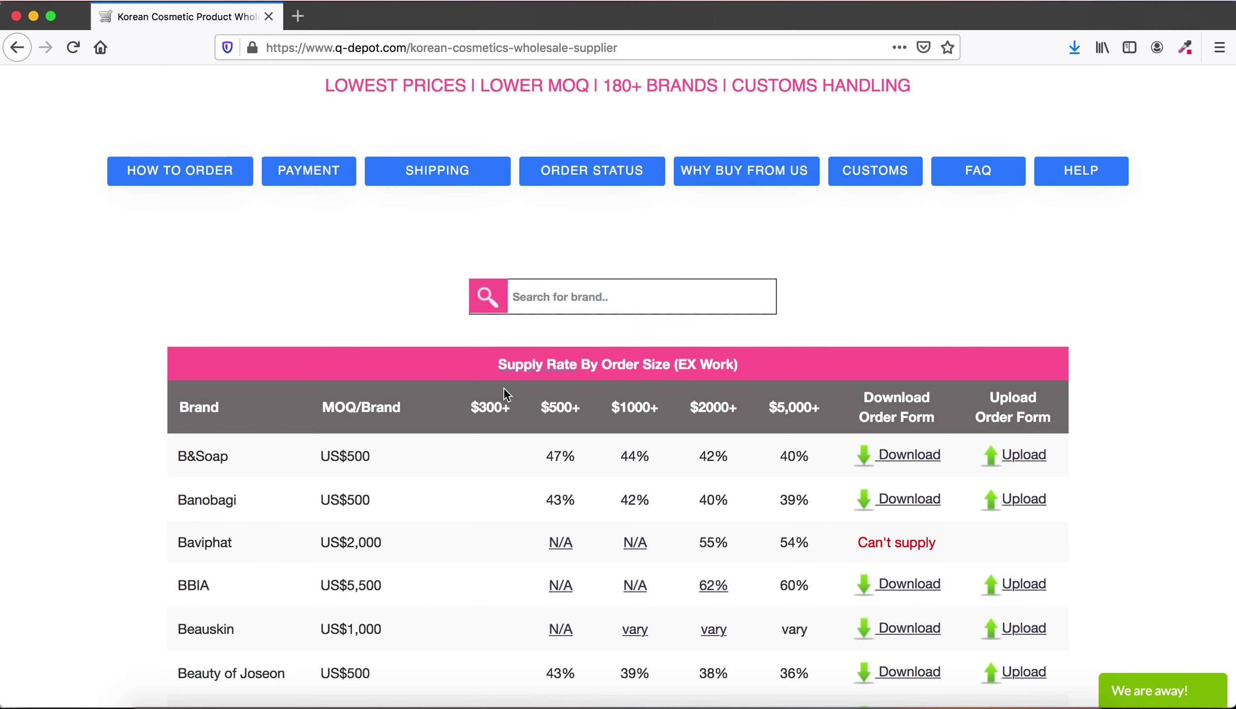
scroll(504, 390, "down", 2)
scroll(486, 419, "down", 5)
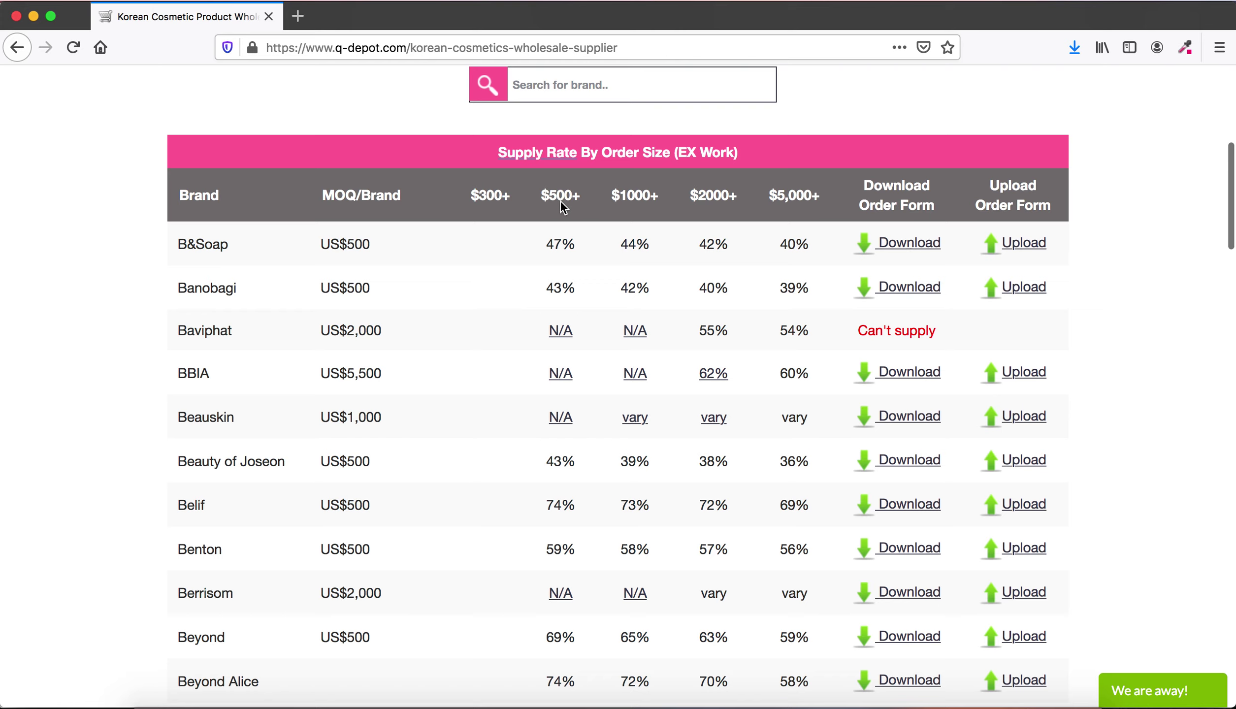
left_click_drag(541, 241, 575, 241)
scroll(886, 223, "up", 1)
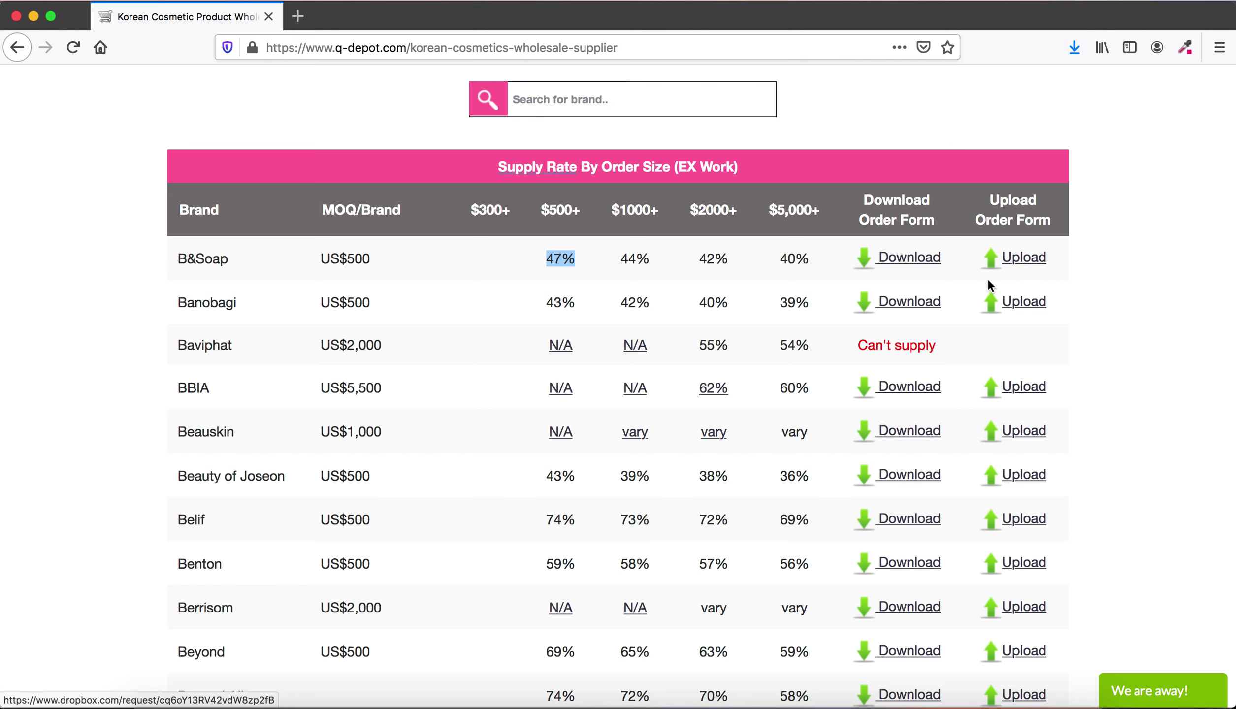
- Filter the brand list by Etude to find the Etude House order form
scroll(719, 295, "up", 4)
left_click(634, 279)
type("Etude")
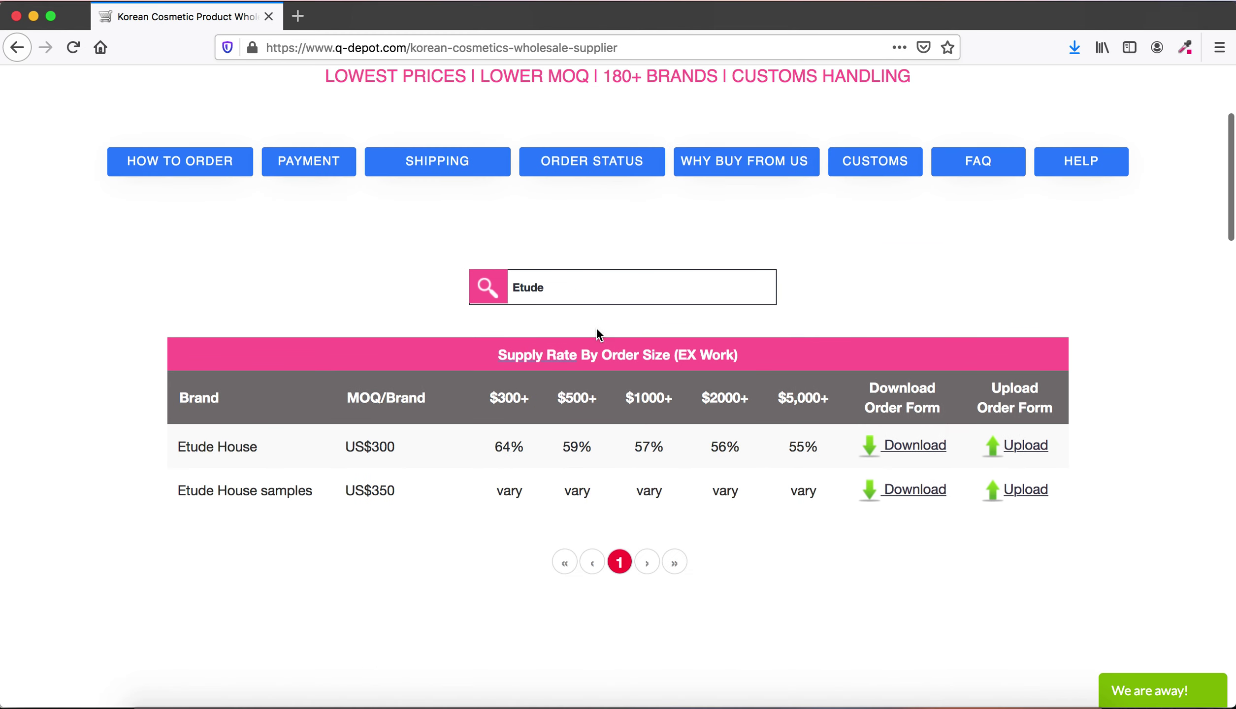
scroll(595, 327, "down", 1)
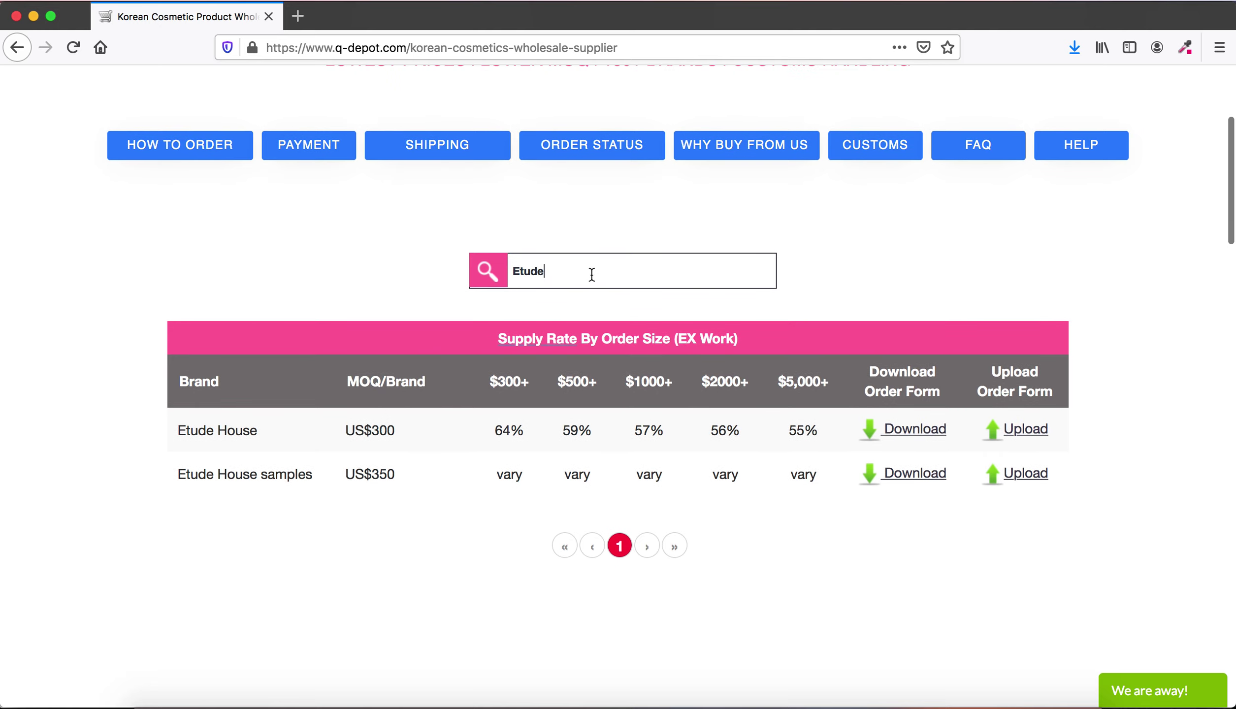
left_click_drag(577, 273, 516, 283)
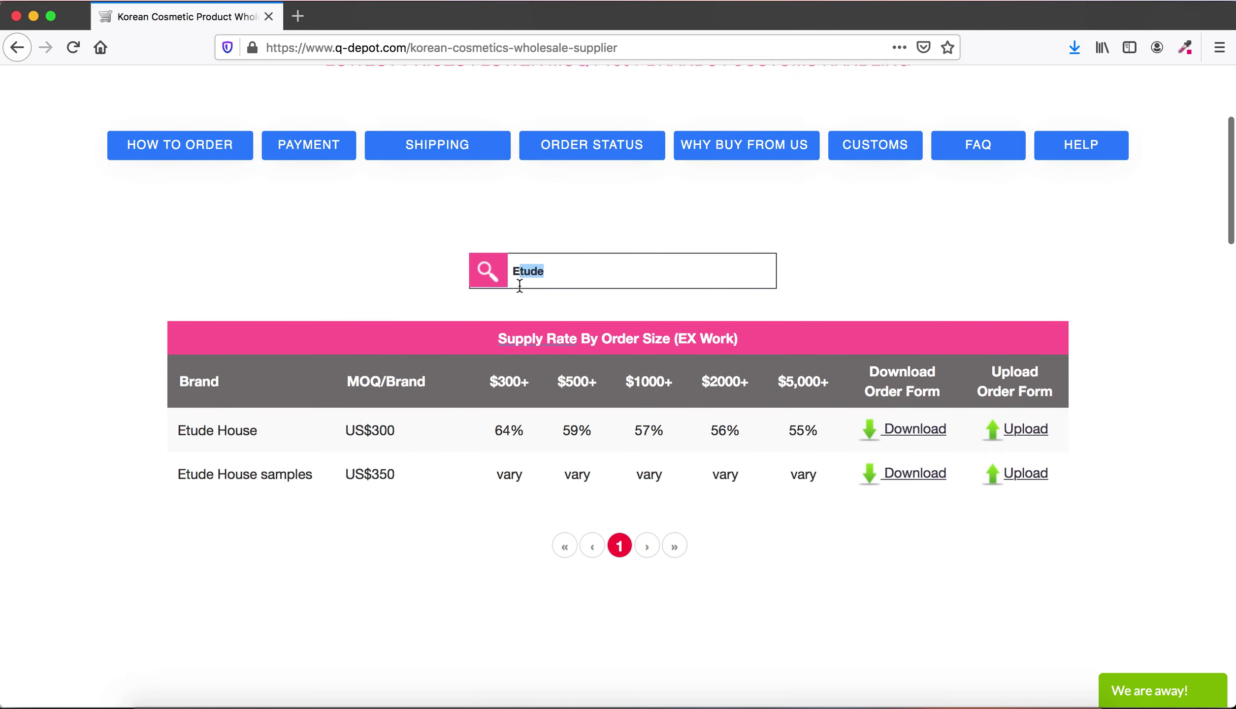
- Download and open the Etude House order form in Microsoft Excel, and dismiss the Office update notice
left_click(916, 429)
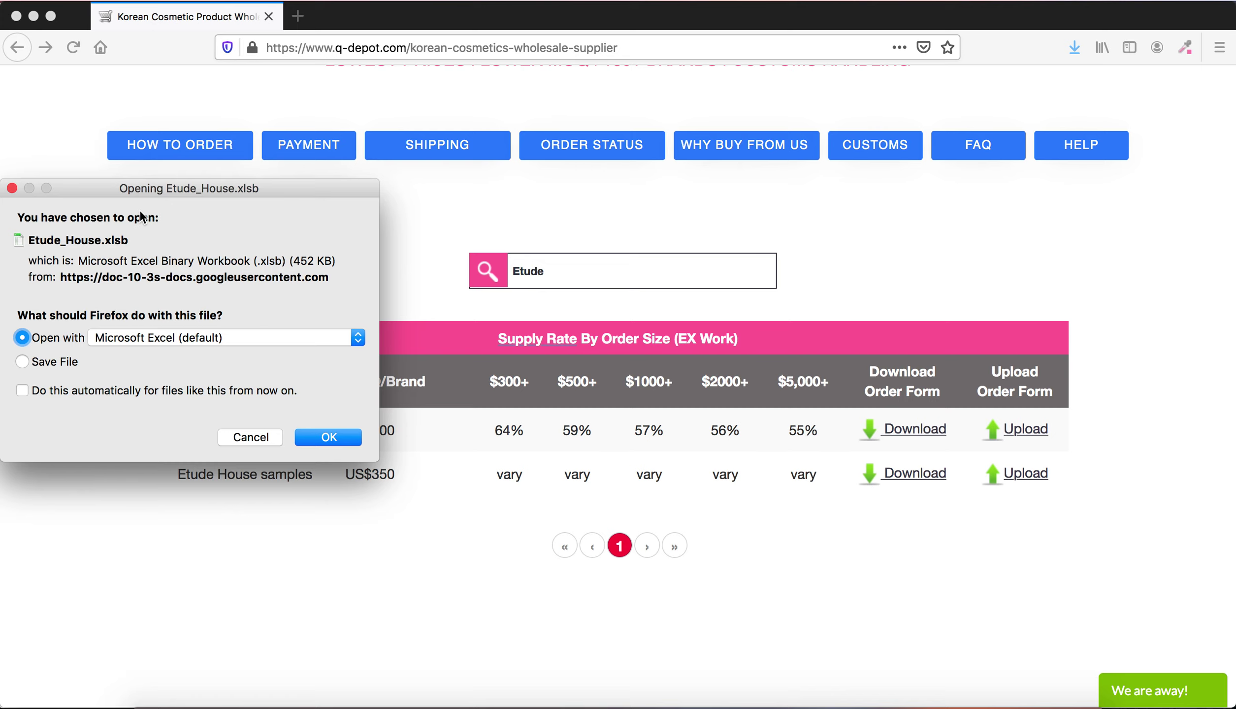
left_click(334, 435)
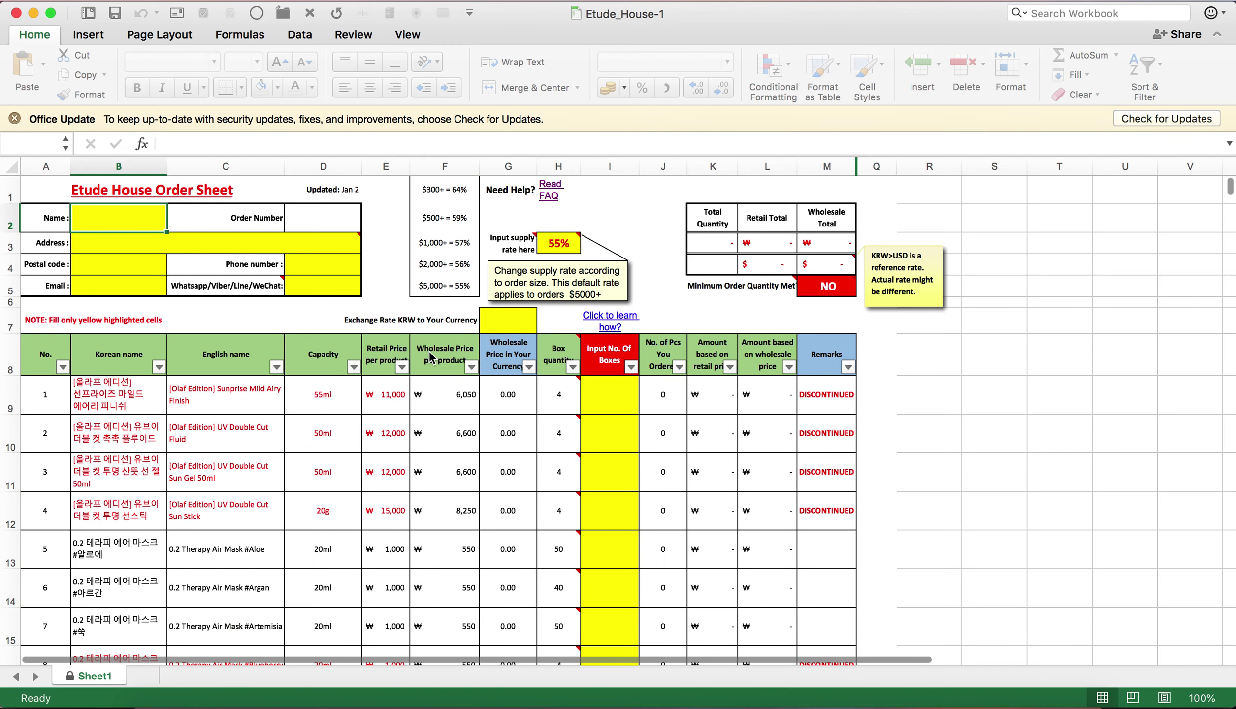
left_click(15, 118)
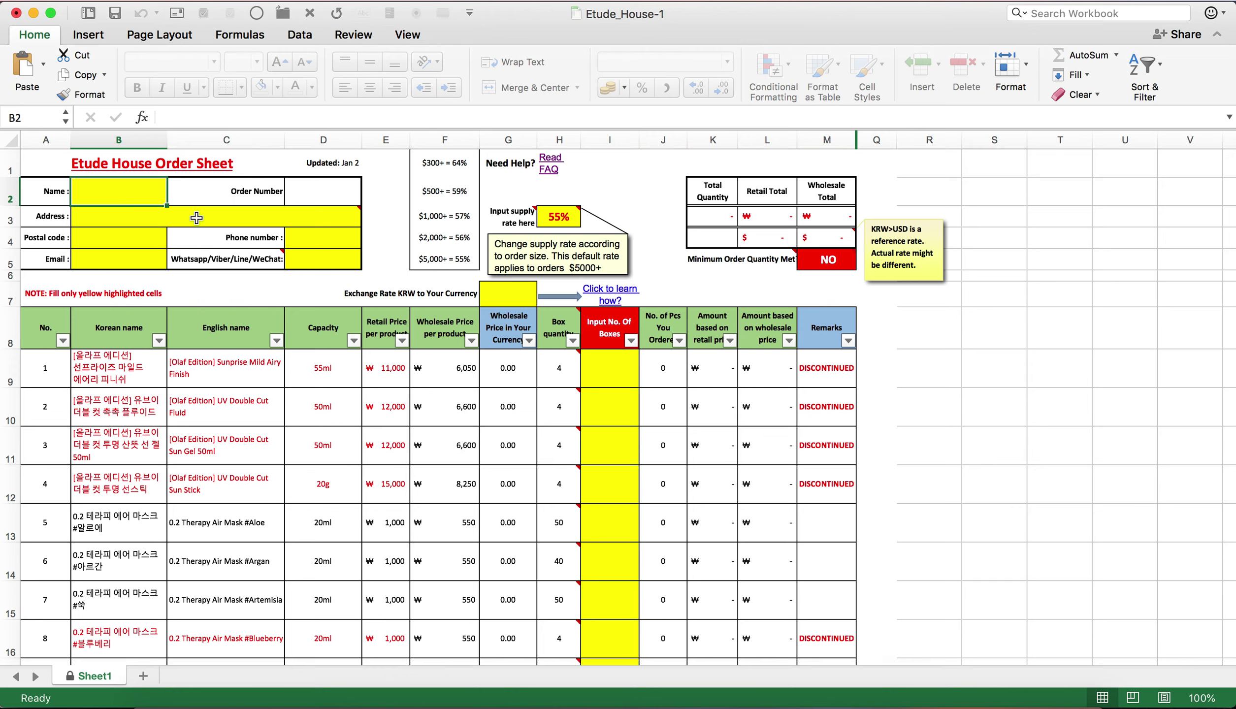
- Select the yellow Address and Name cells, and try to edit the $500+ supply rate cell
left_click(144, 219)
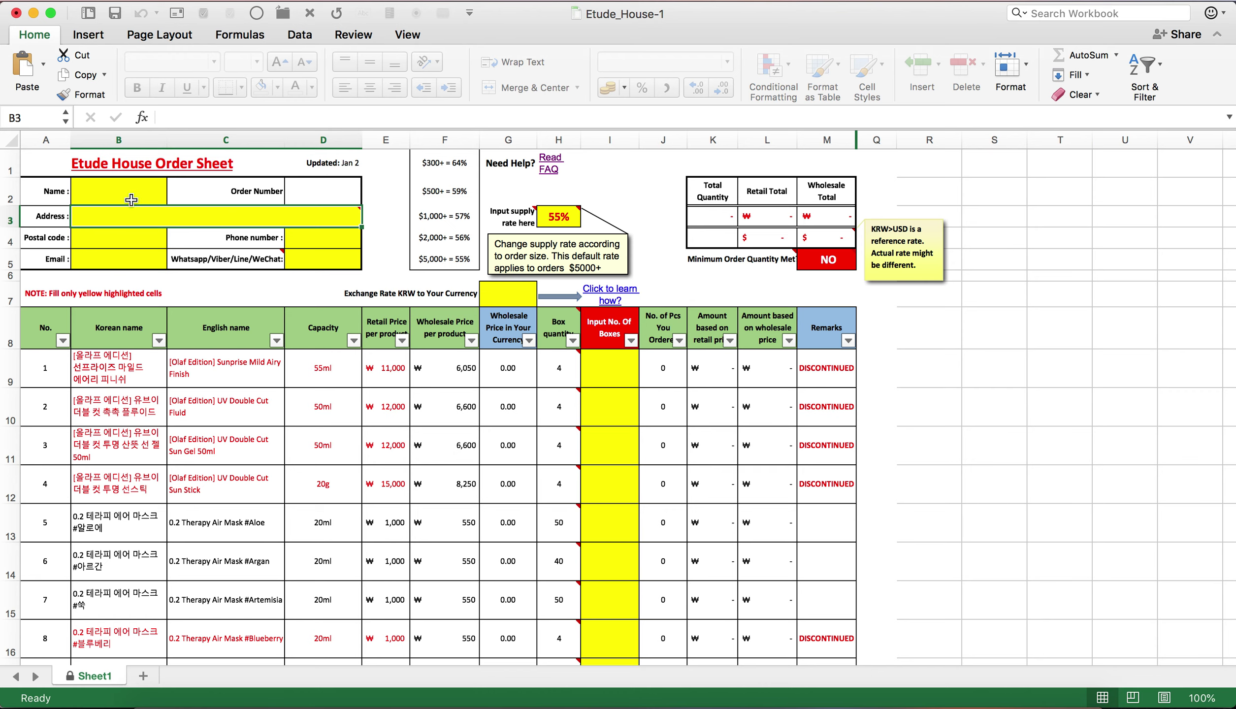
left_click(131, 199)
left_click(440, 189)
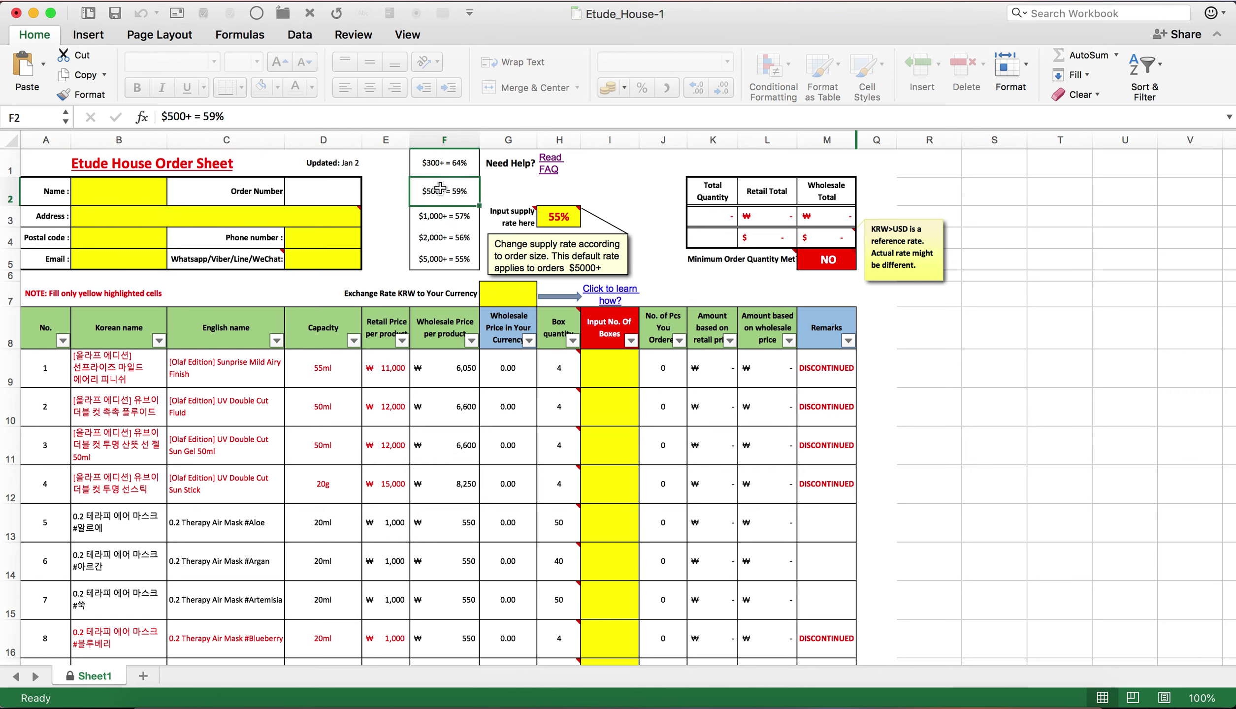
double_click(440, 189)
key("Return")
- Open the yellow Name cell for editing, and select the Address and Email cells
double_click(127, 196)
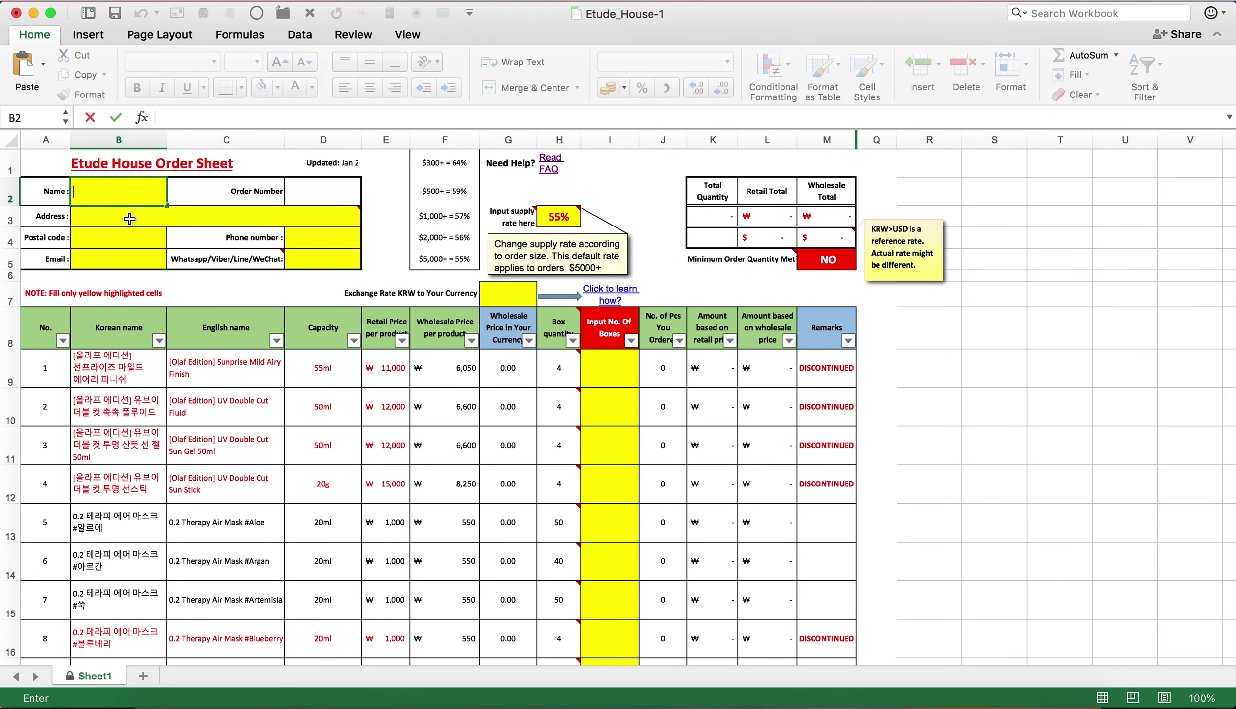
left_click(130, 218)
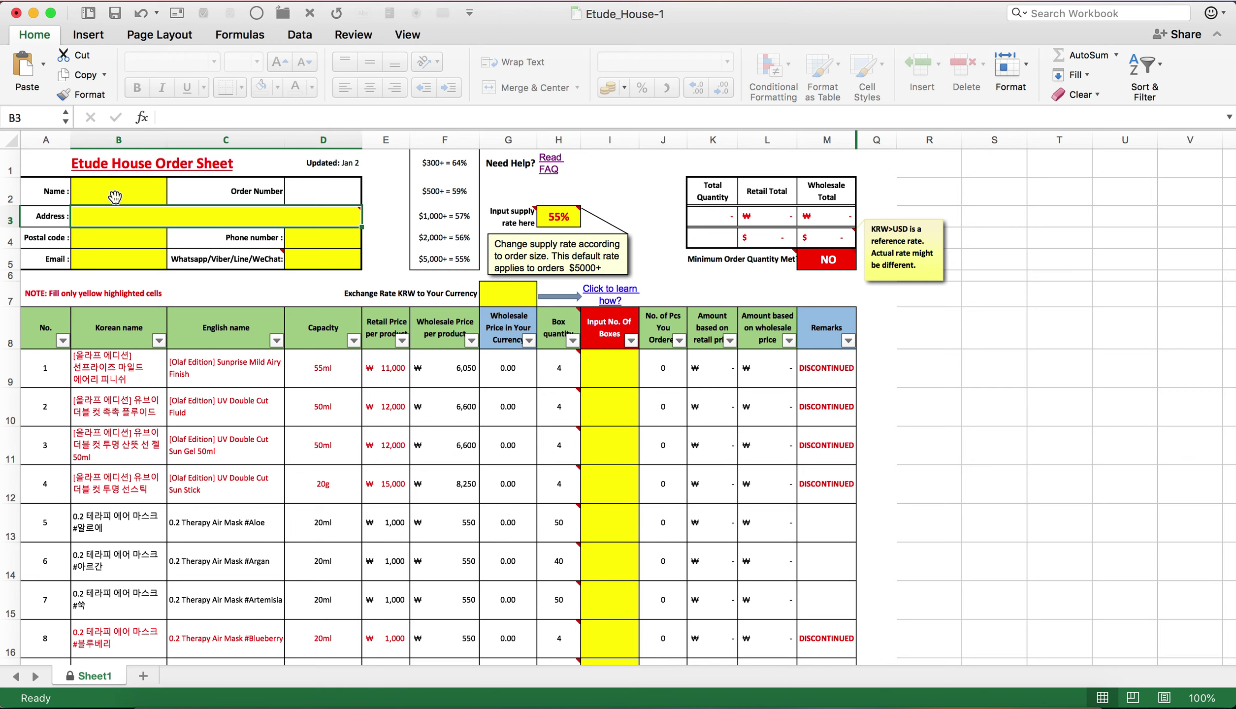
left_click(99, 252)
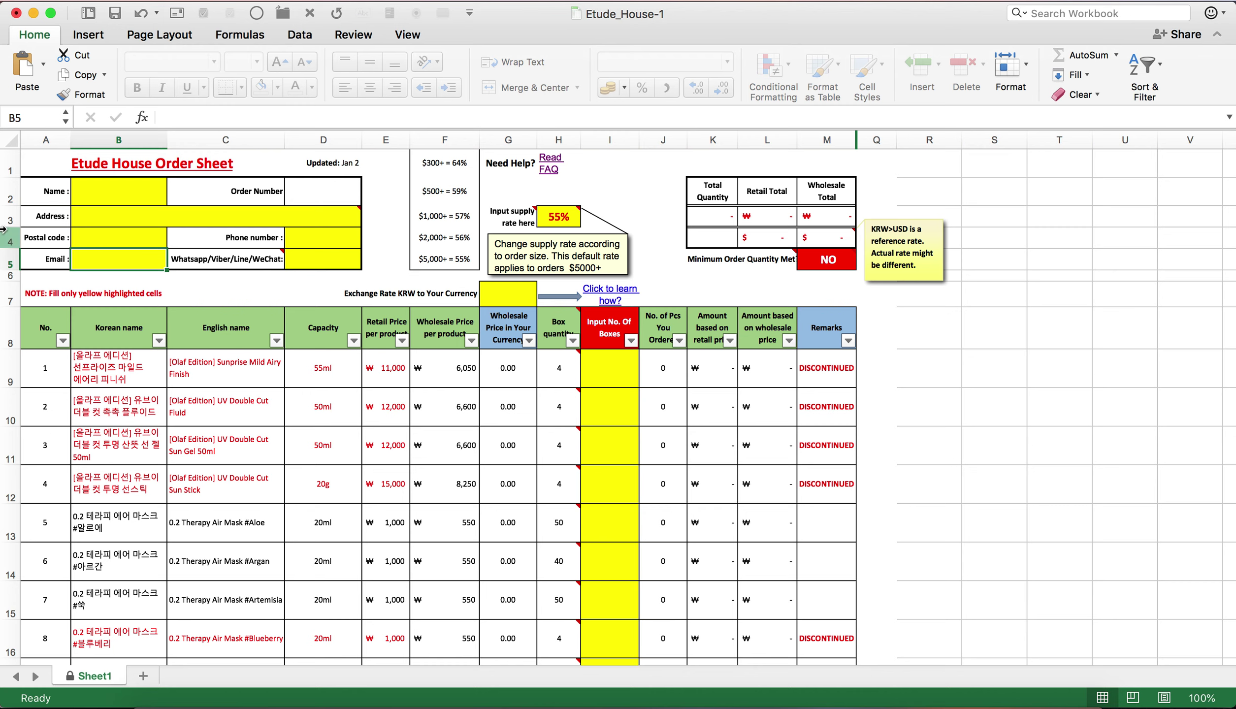
- Highlight the list of supply rates by order size, and set the input supply rate to 64%
left_click_drag(433, 160, 441, 254)
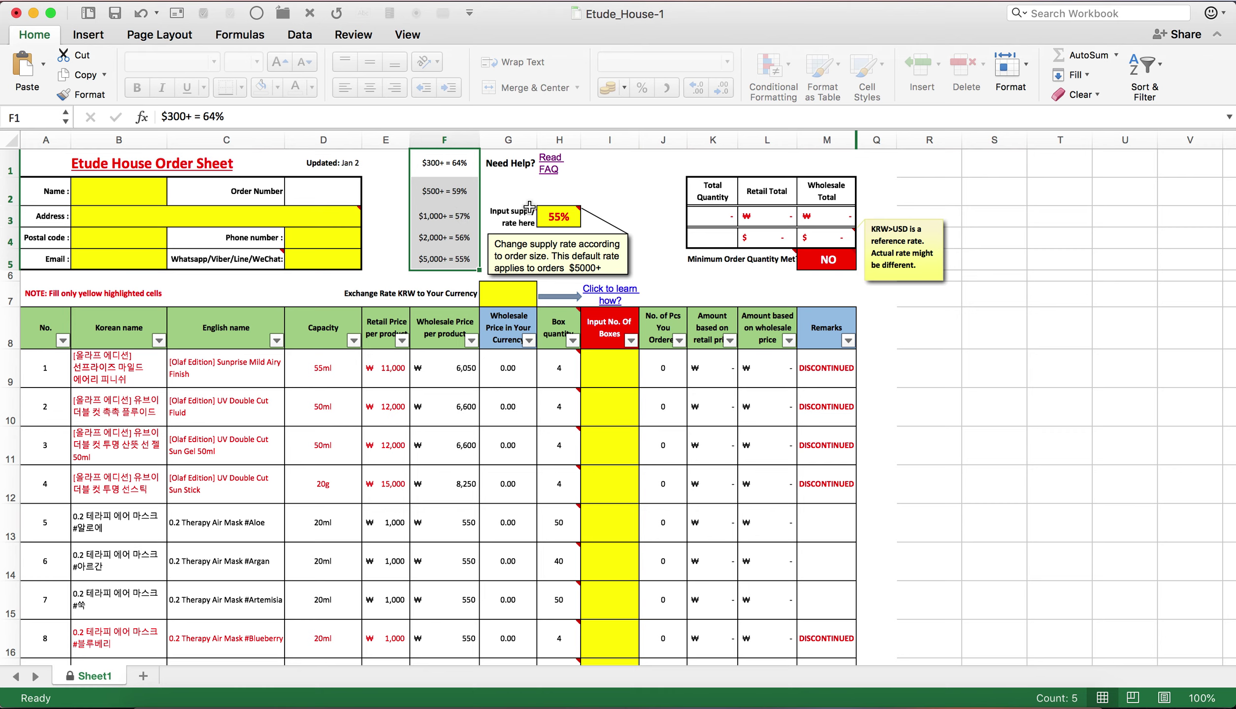
left_click(456, 157)
left_click(548, 221)
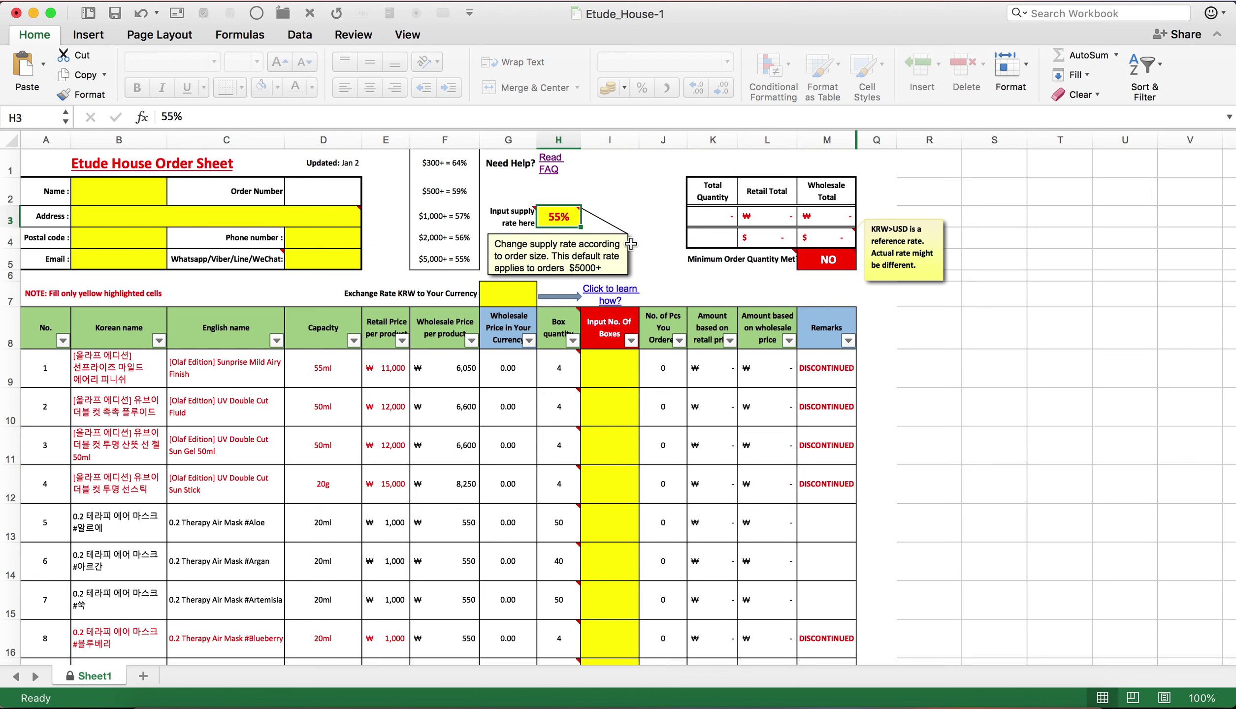
type("64")
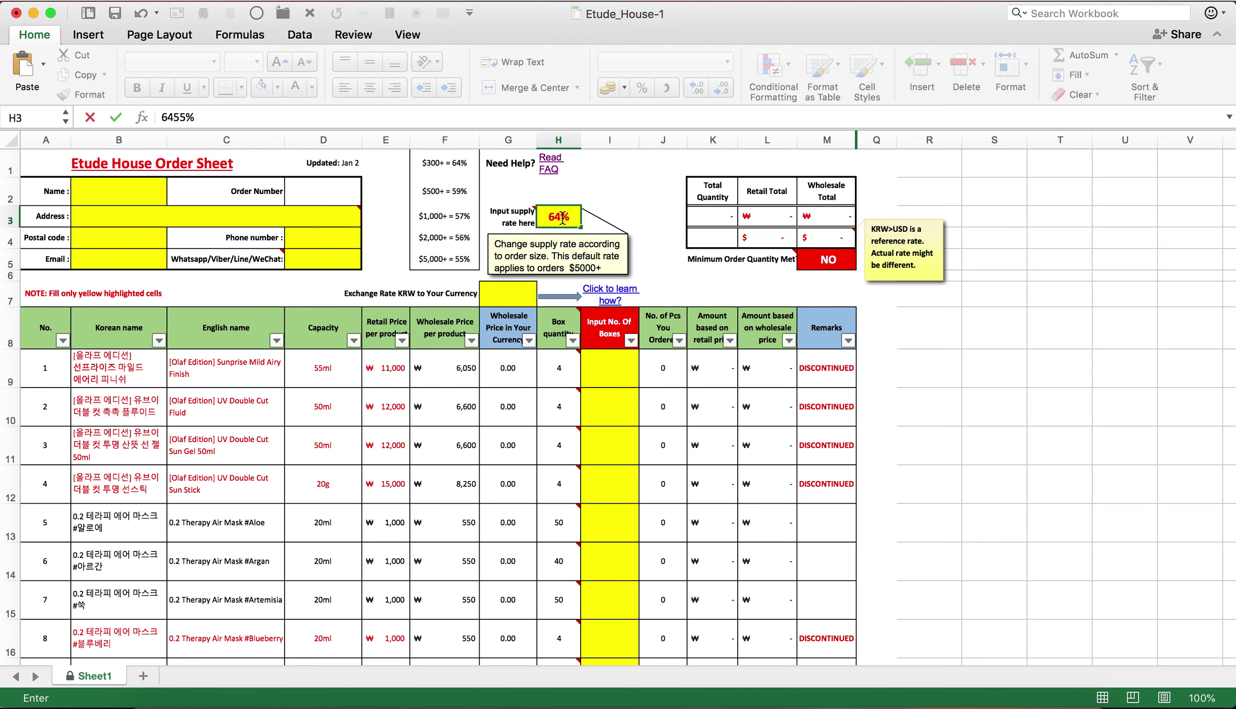
key("Return")
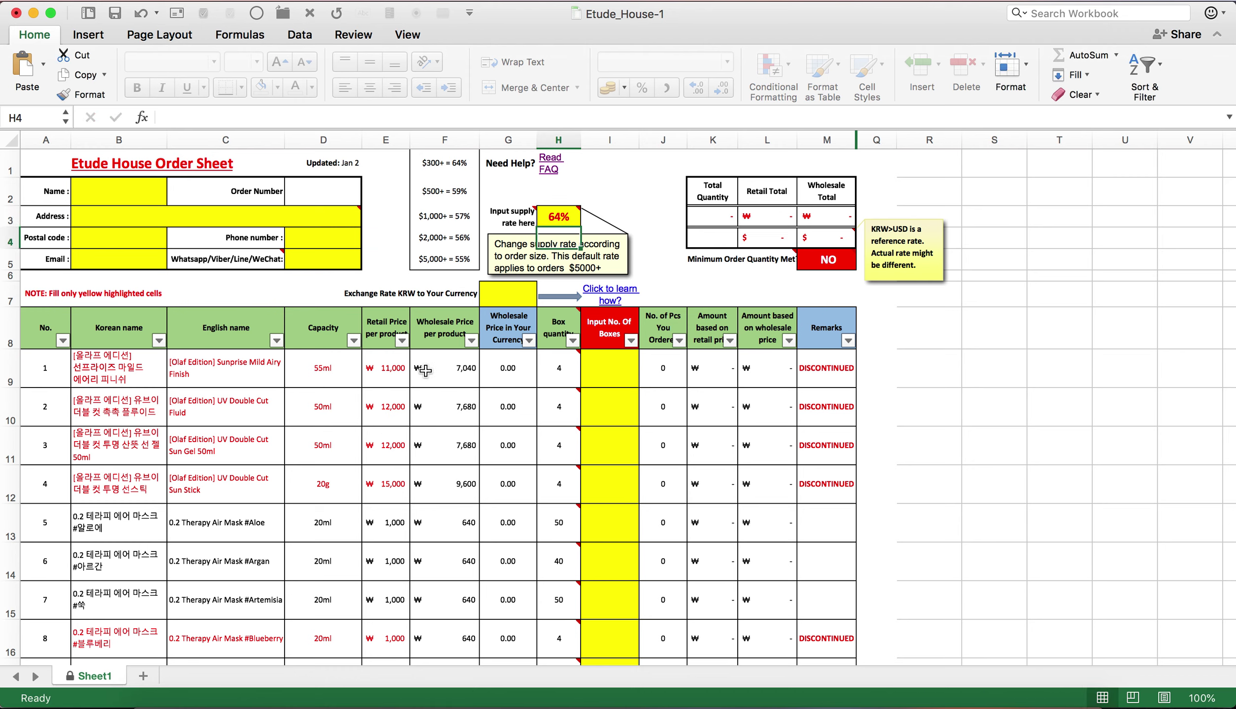
- Examine the wholesale price column header and the Retail Total and Wholesale Total cells, including the USD wholesale total
left_click(448, 334)
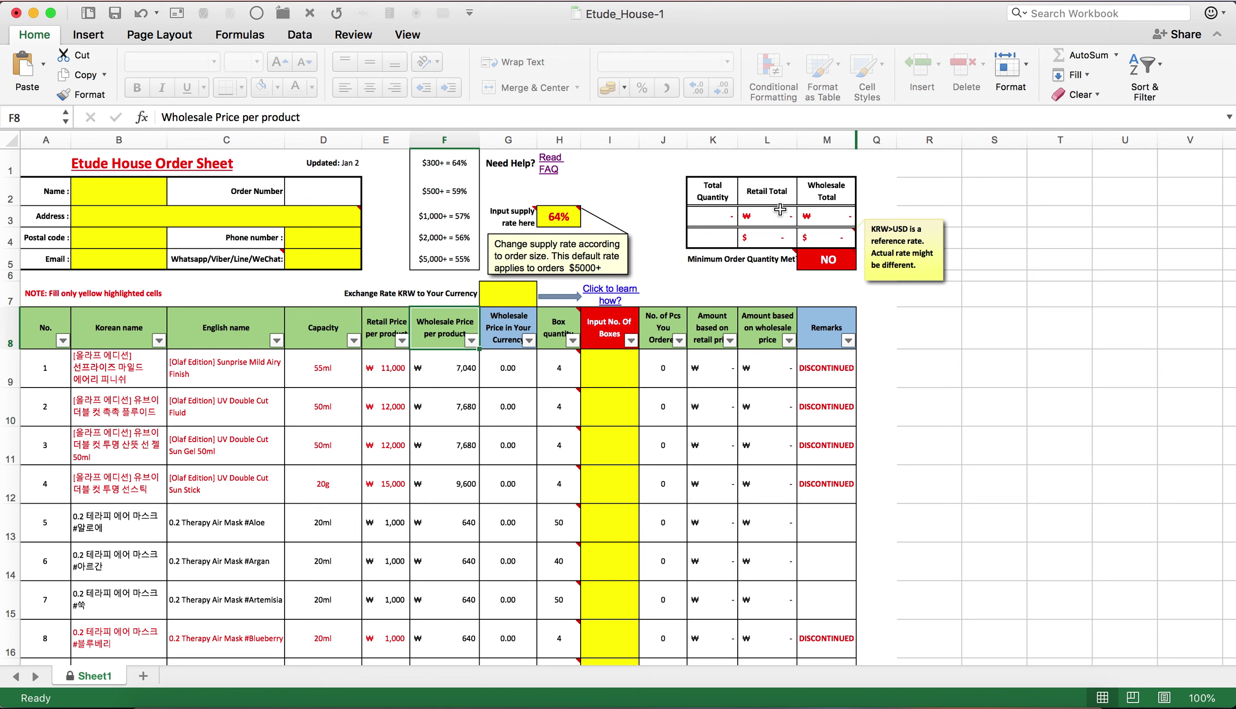
left_click_drag(760, 189, 758, 235)
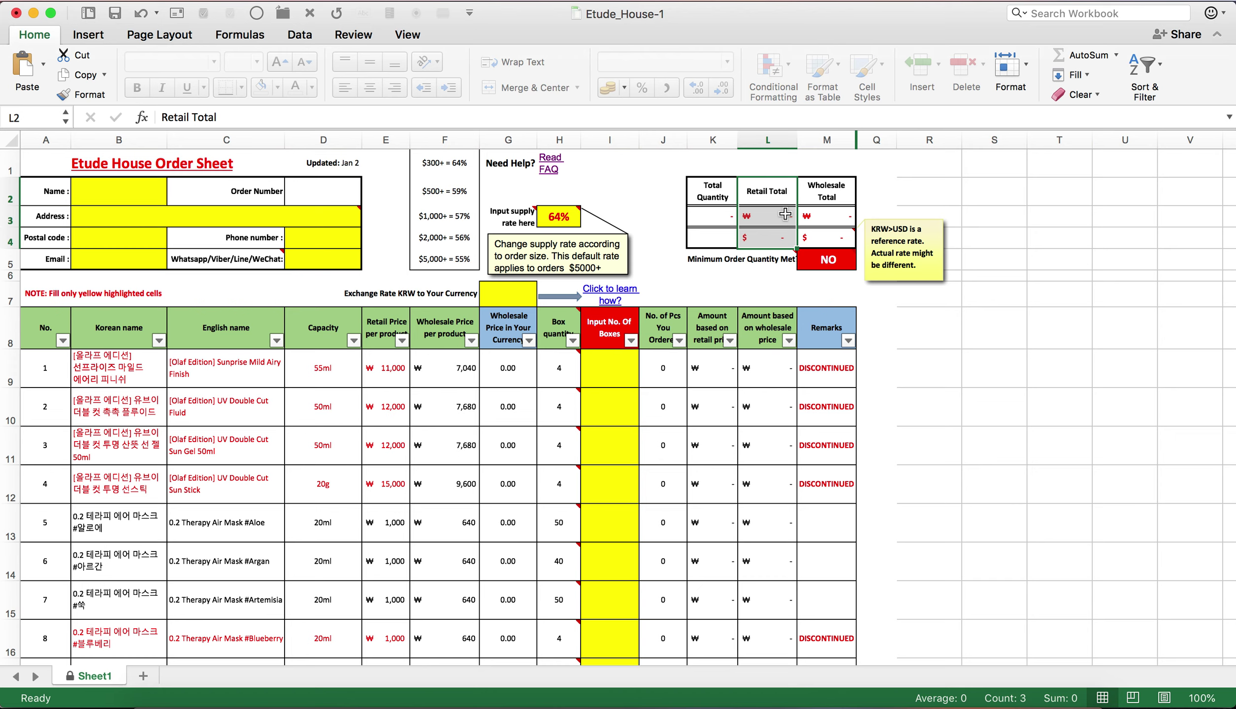
left_click_drag(822, 193, 824, 270)
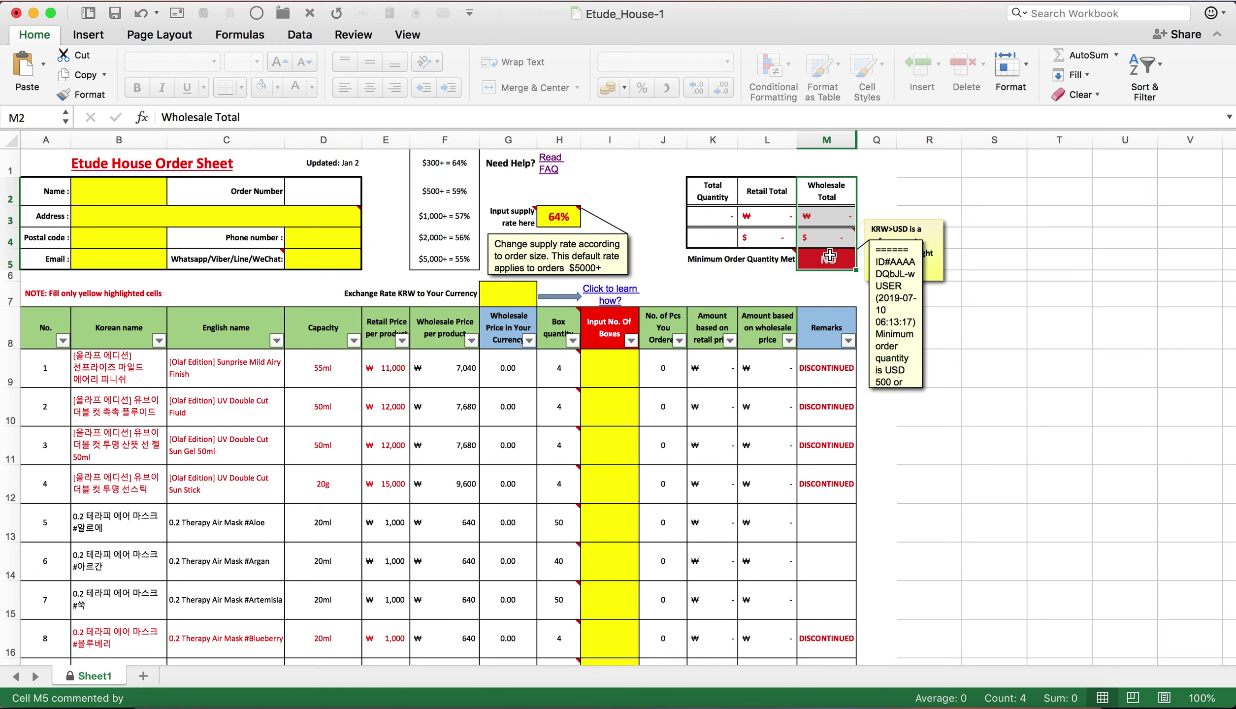
left_click(819, 244)
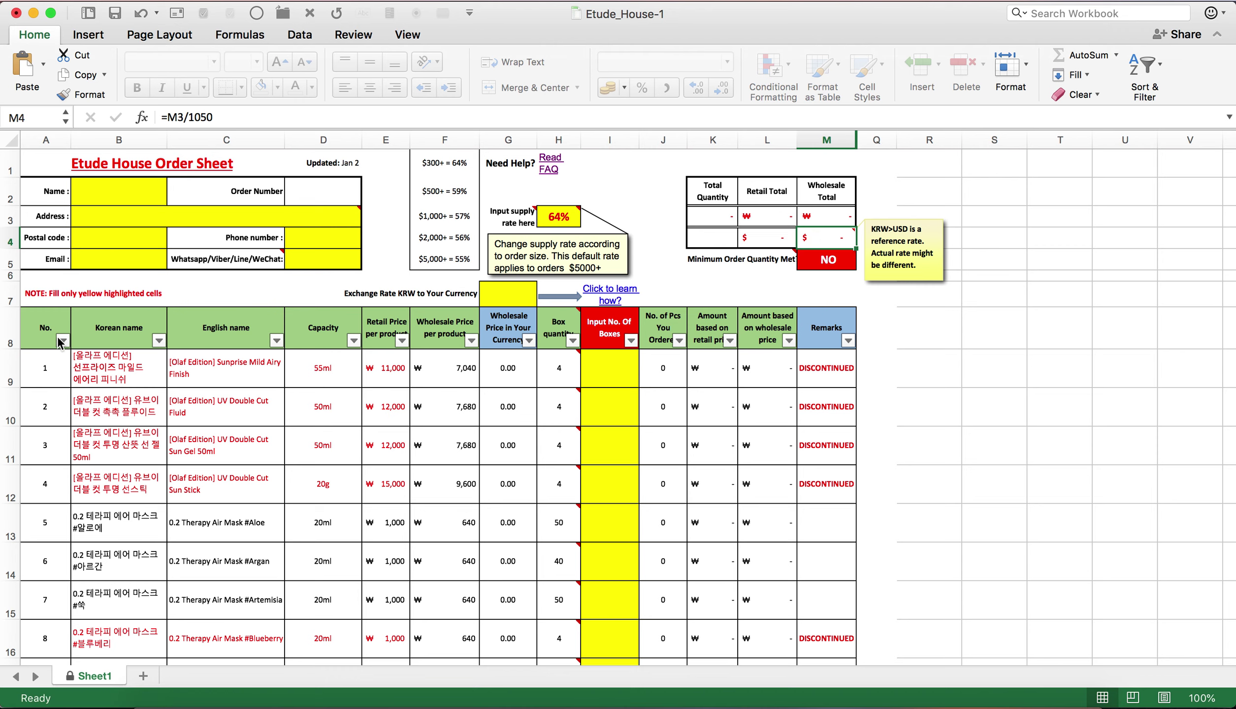
- Examine the Korean name, English name and box quantity cells of the first products
left_click(119, 379)
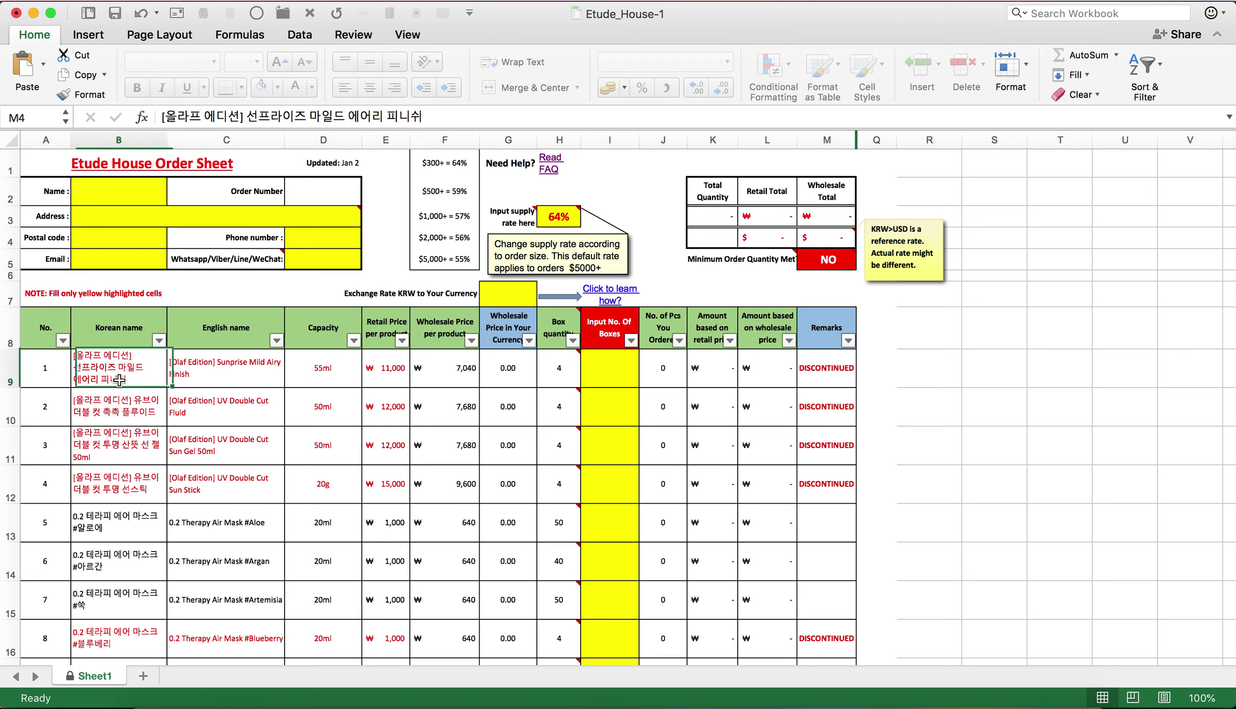
left_click(208, 398)
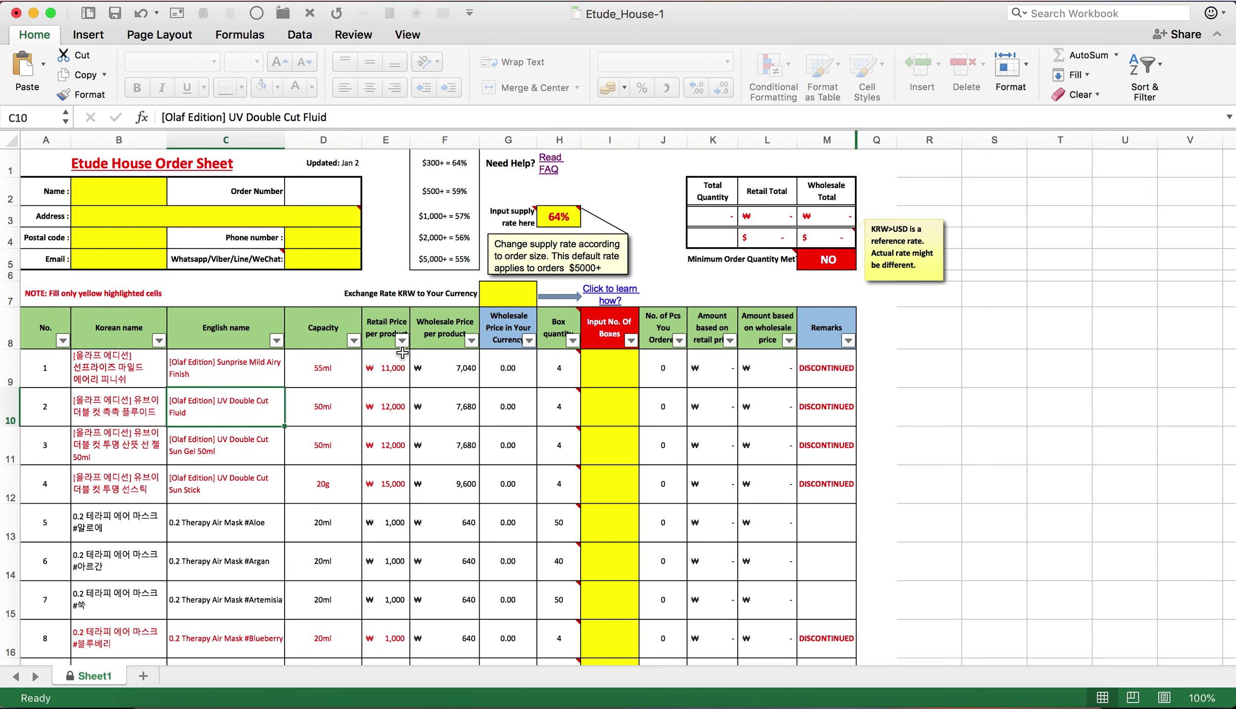
mouse_move(562, 329)
left_click(562, 380)
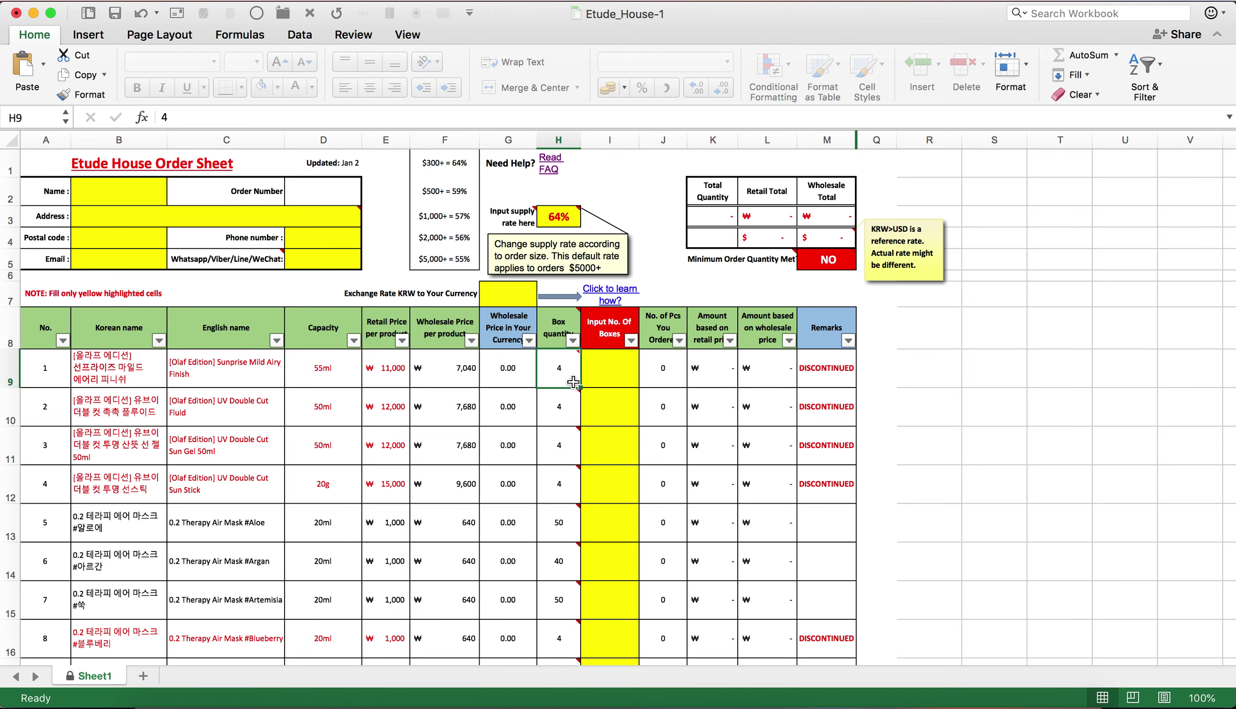
- Order 1 box of the [Olaf Edition] Sunprise Mild Airy Finish
left_click(605, 369)
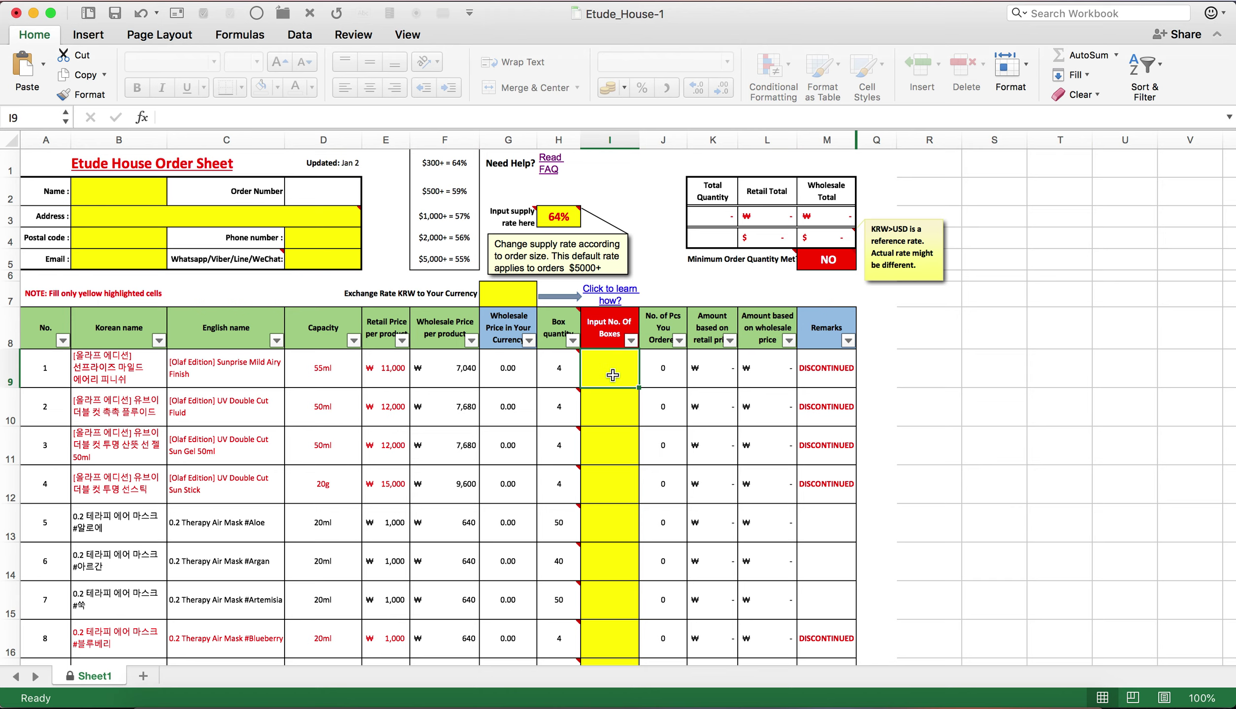
type("1")
key("Return")
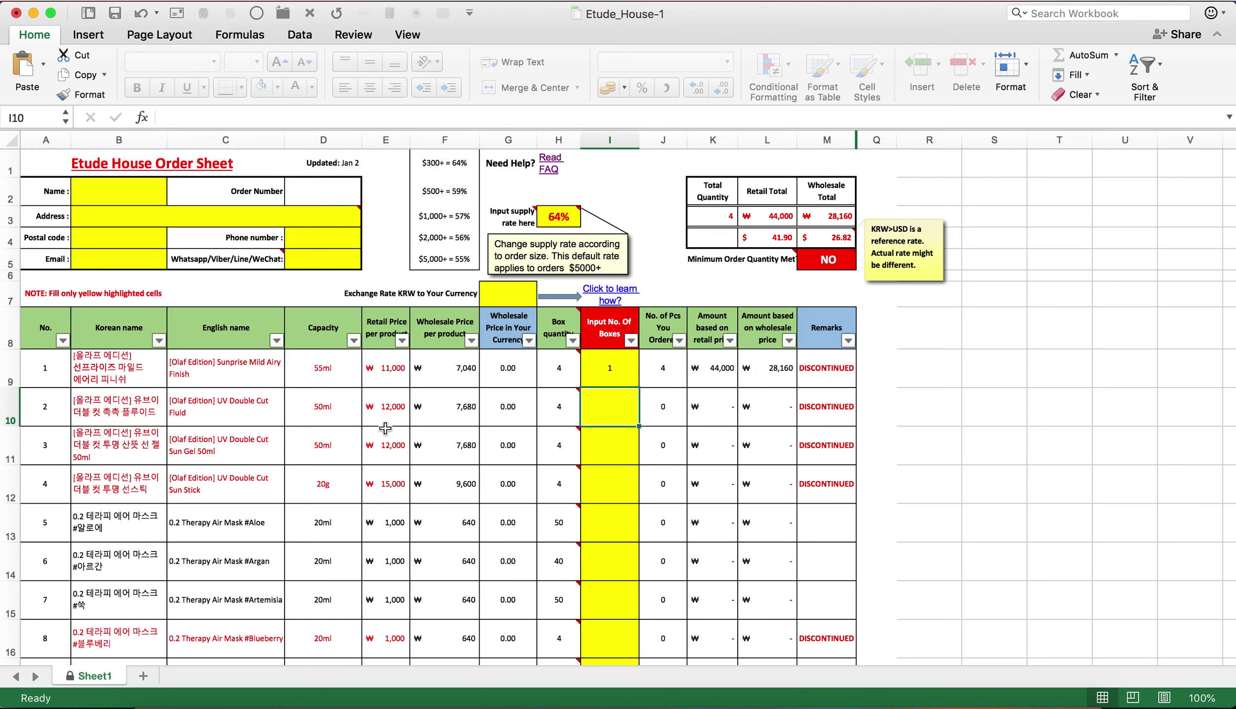
- Examine the product list and its remarks as far as the Baking Powder items, and return to the top of the sheet
scroll(242, 380, "down", 1)
scroll(242, 380, "down", 2)
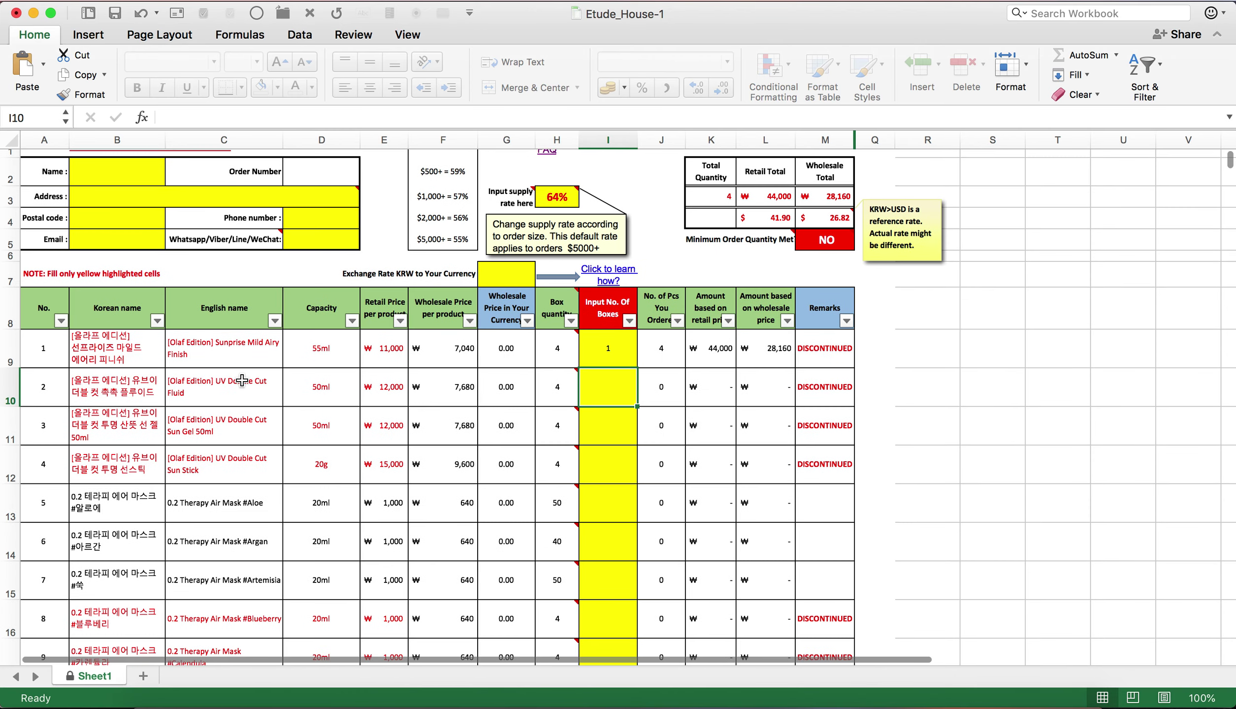
scroll(242, 380, "down", 3)
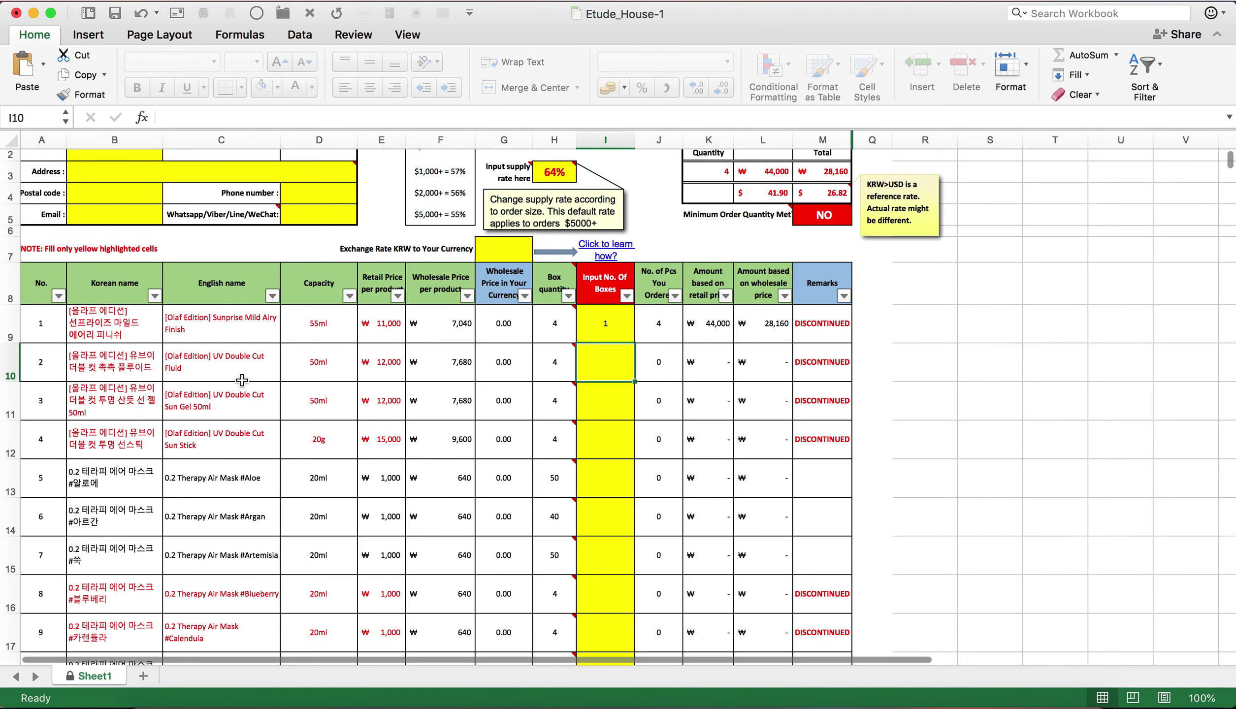
scroll(241, 379, "down", 5)
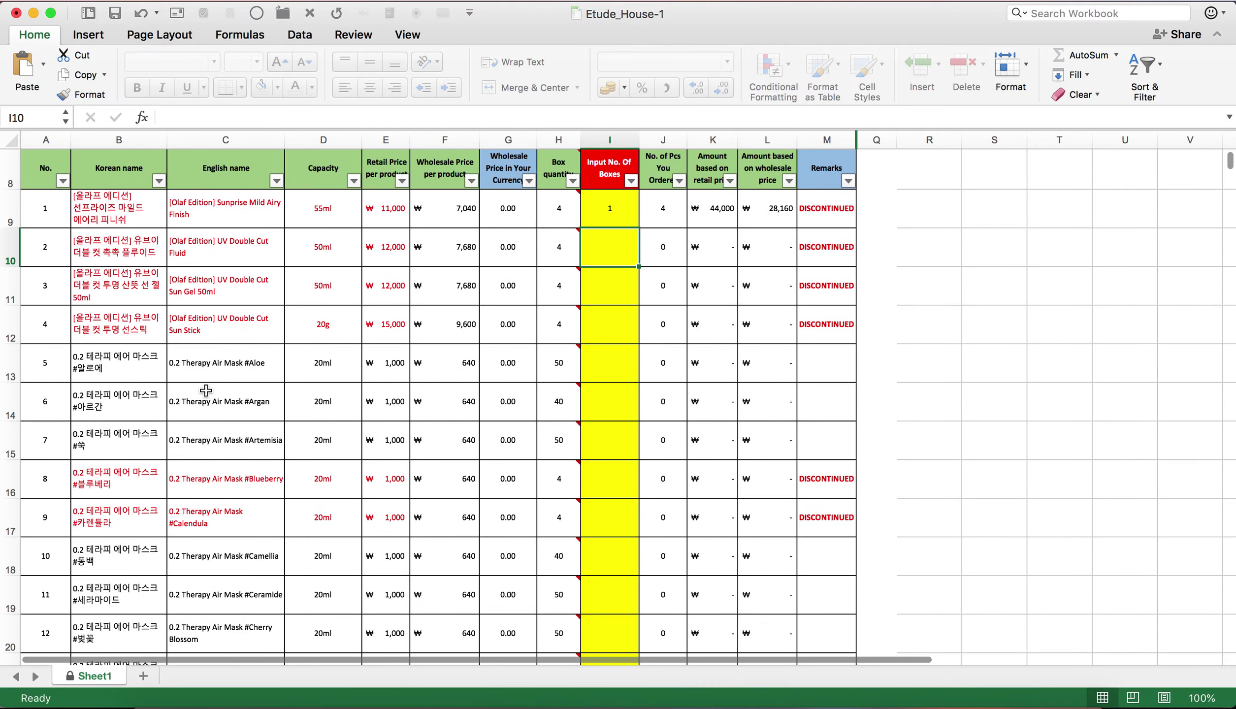
scroll(206, 390, "down", 15)
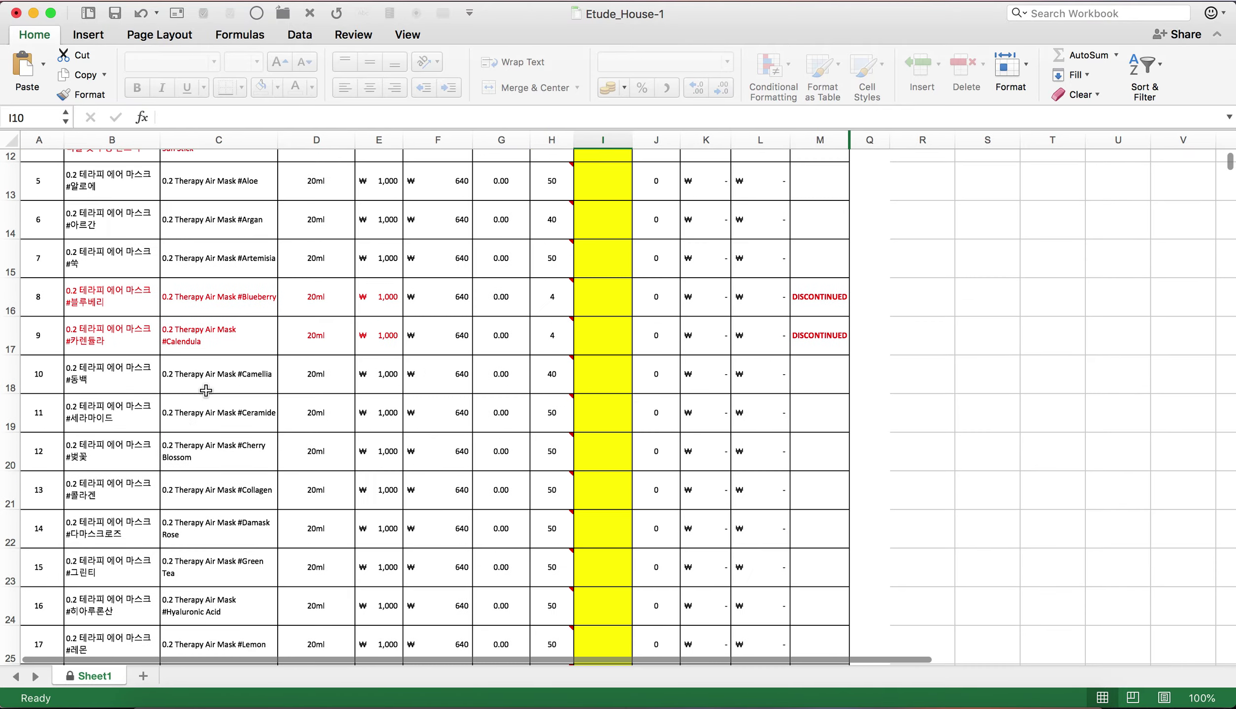
scroll(205, 390, "down", 5)
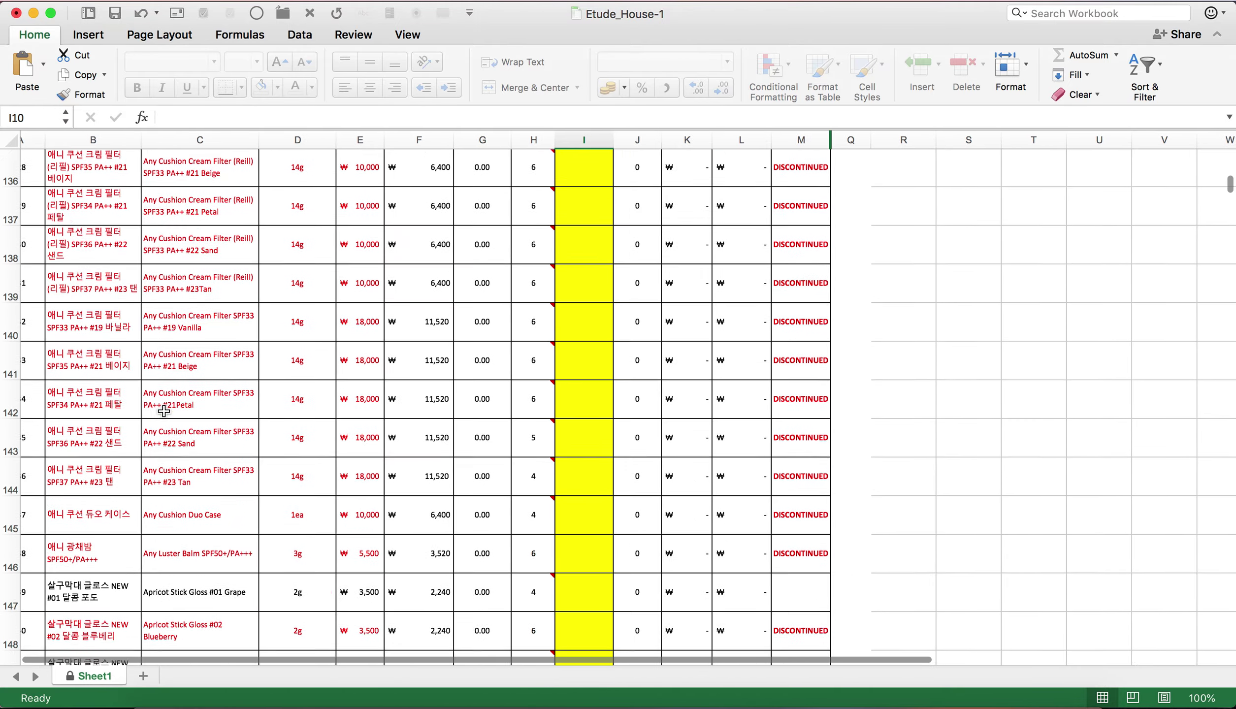
scroll(163, 412, "down", 5)
scroll(188, 314, "up", 4)
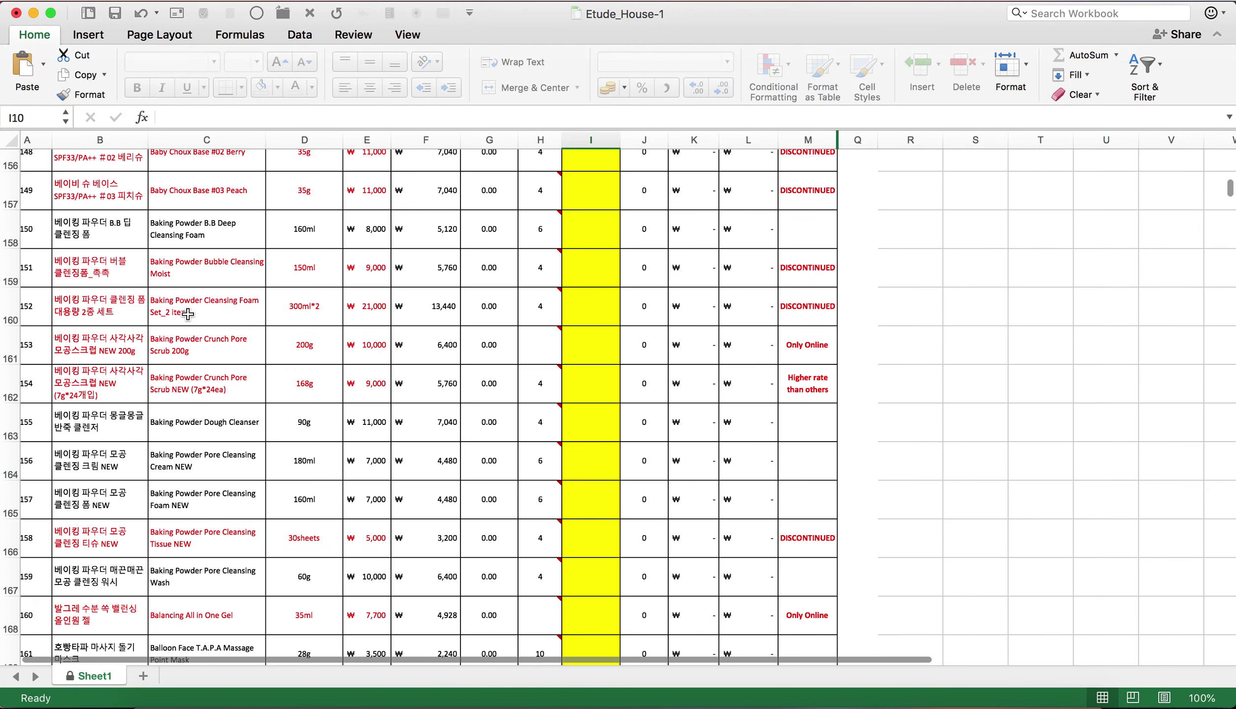
scroll(198, 526, "down", 1)
scroll(198, 525, "up", 10)
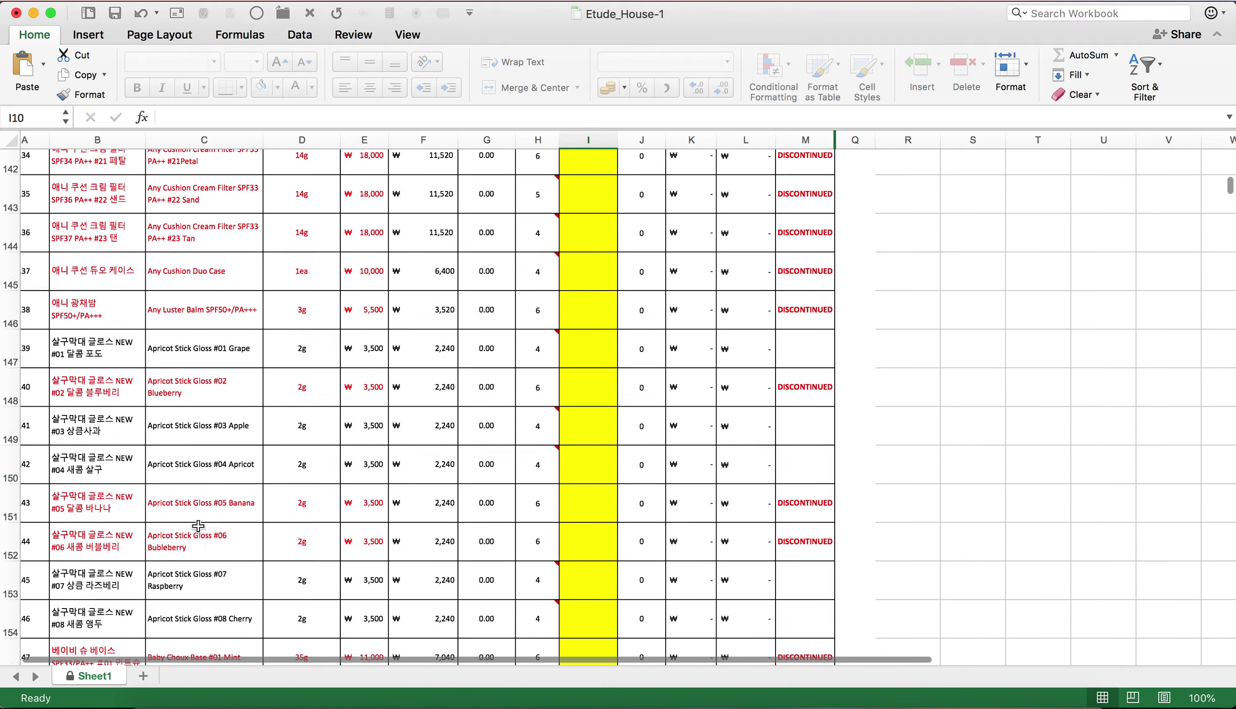
scroll(198, 526, "up", 20)
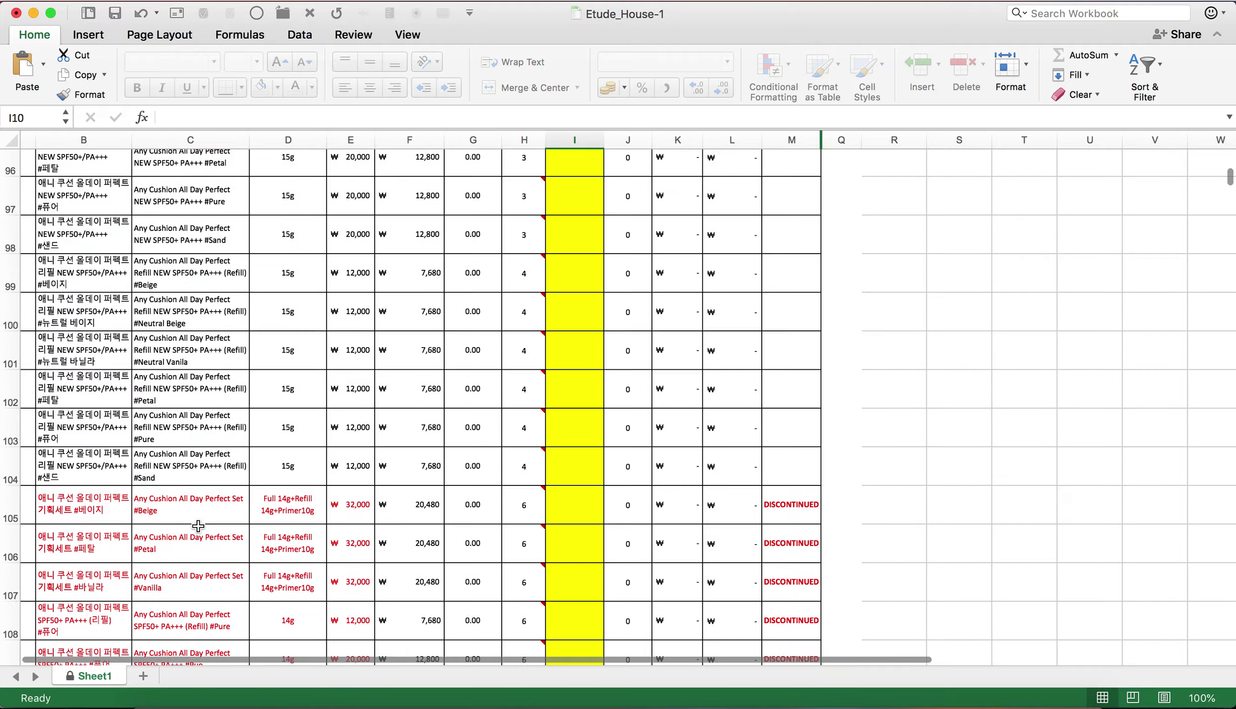
scroll(198, 526, "up", 15)
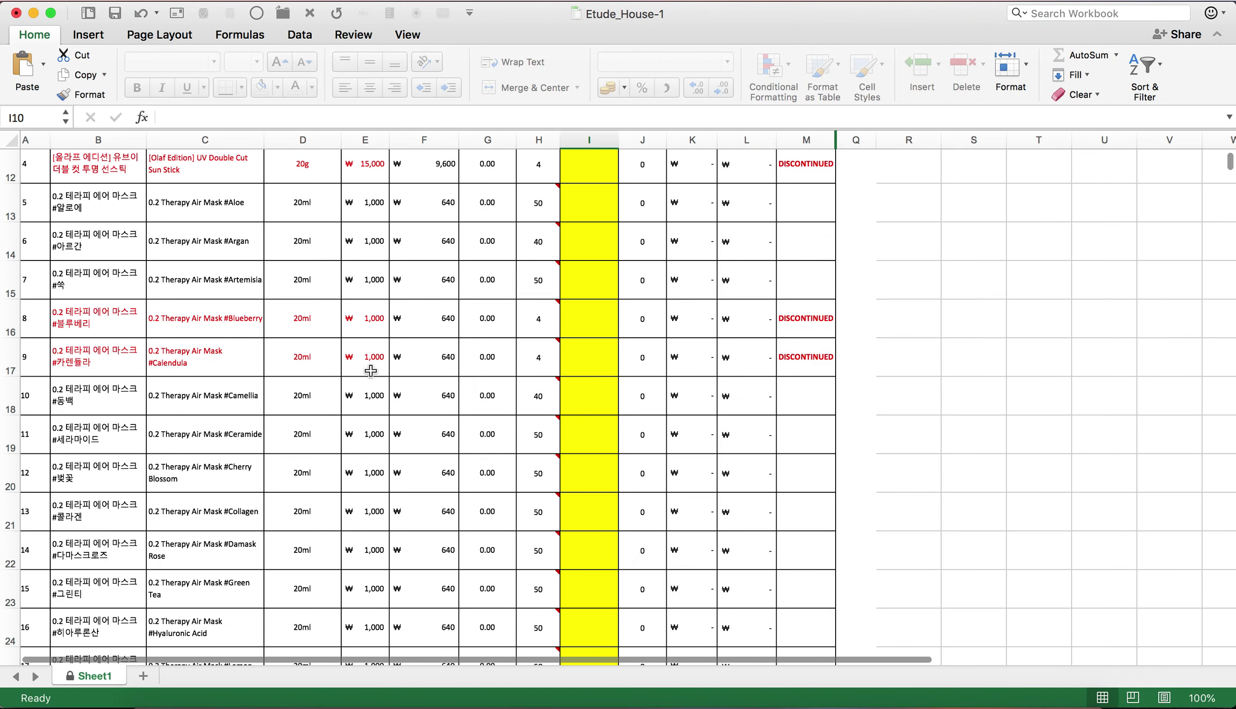
scroll(371, 371, "up", 8)
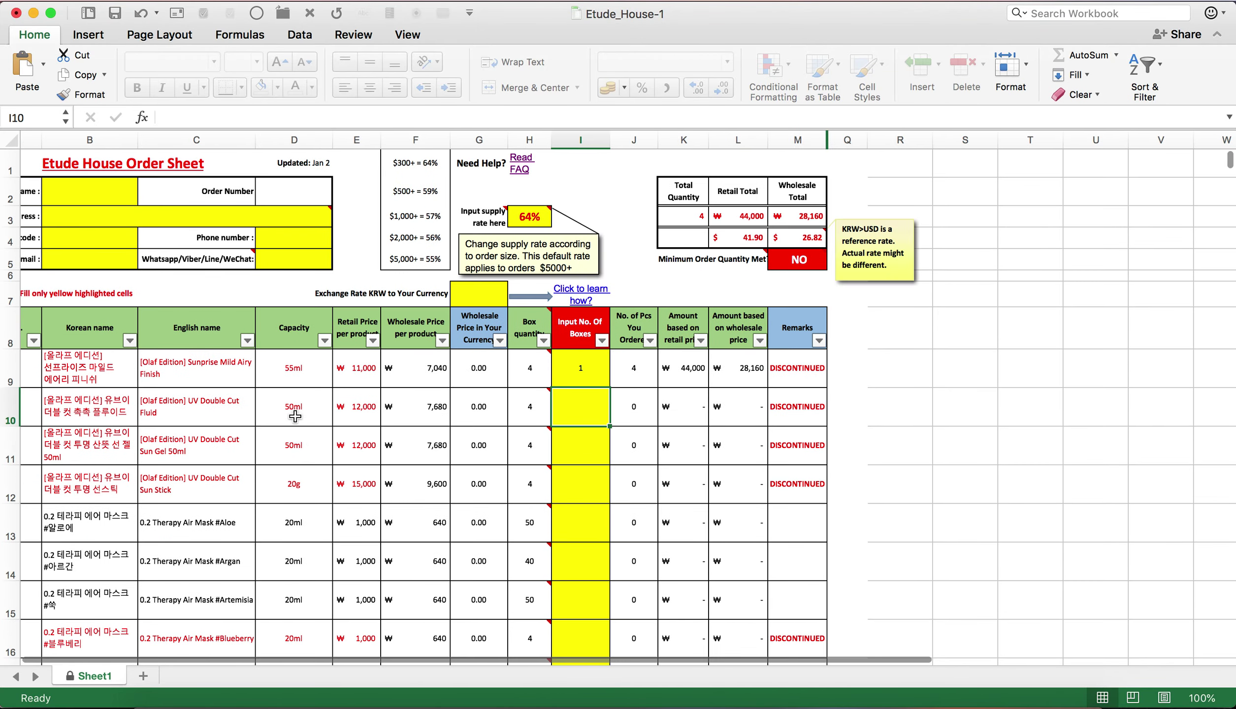
- Filter the English name column by 0.2, review the matching masks and close the filter window
left_click(1062, 12)
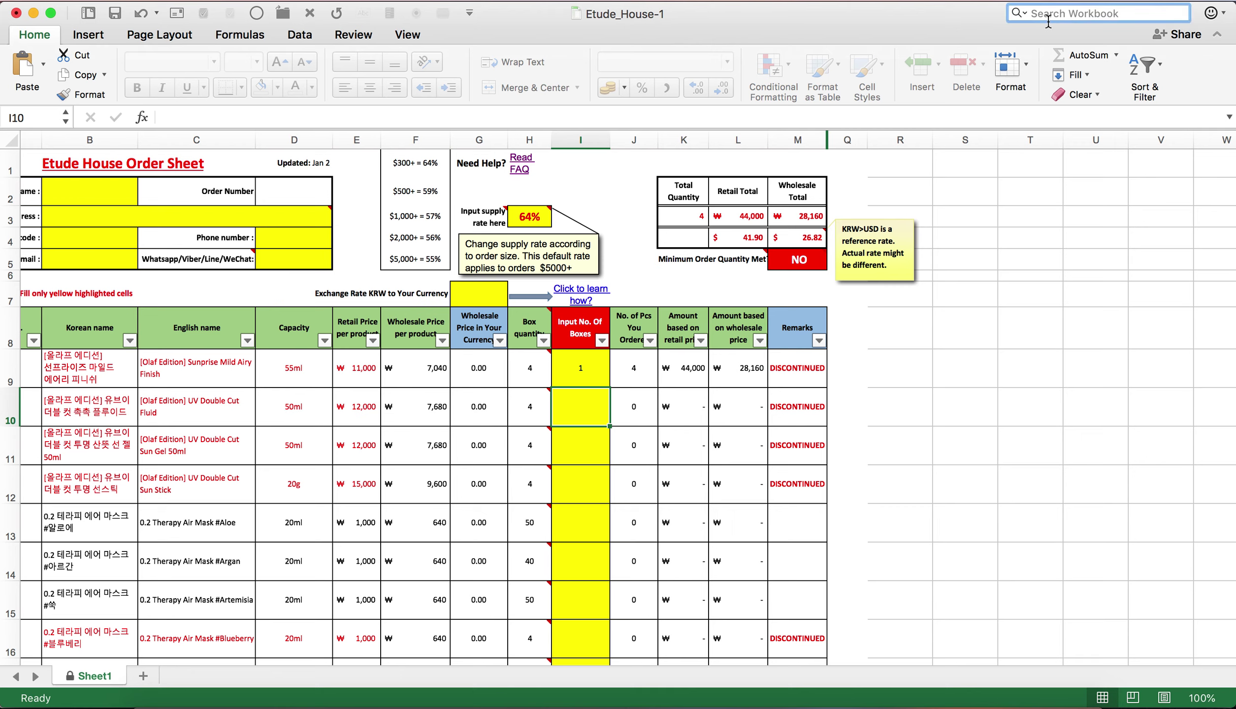
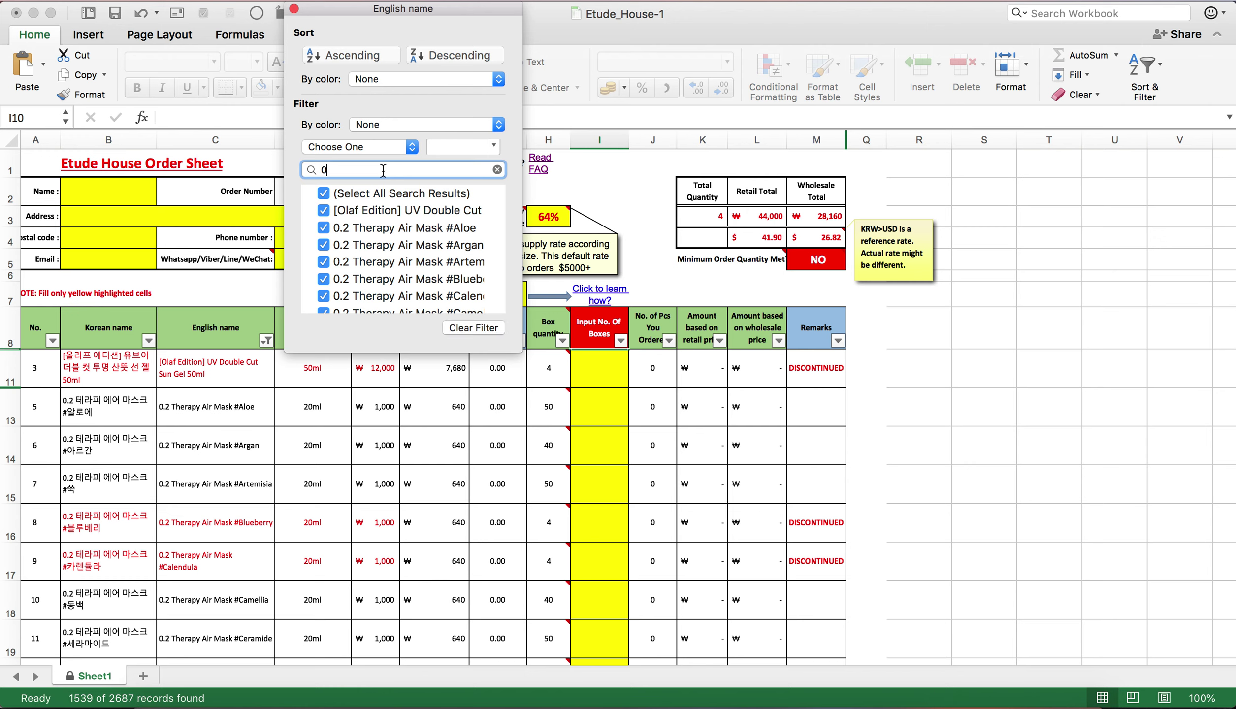
type(".2")
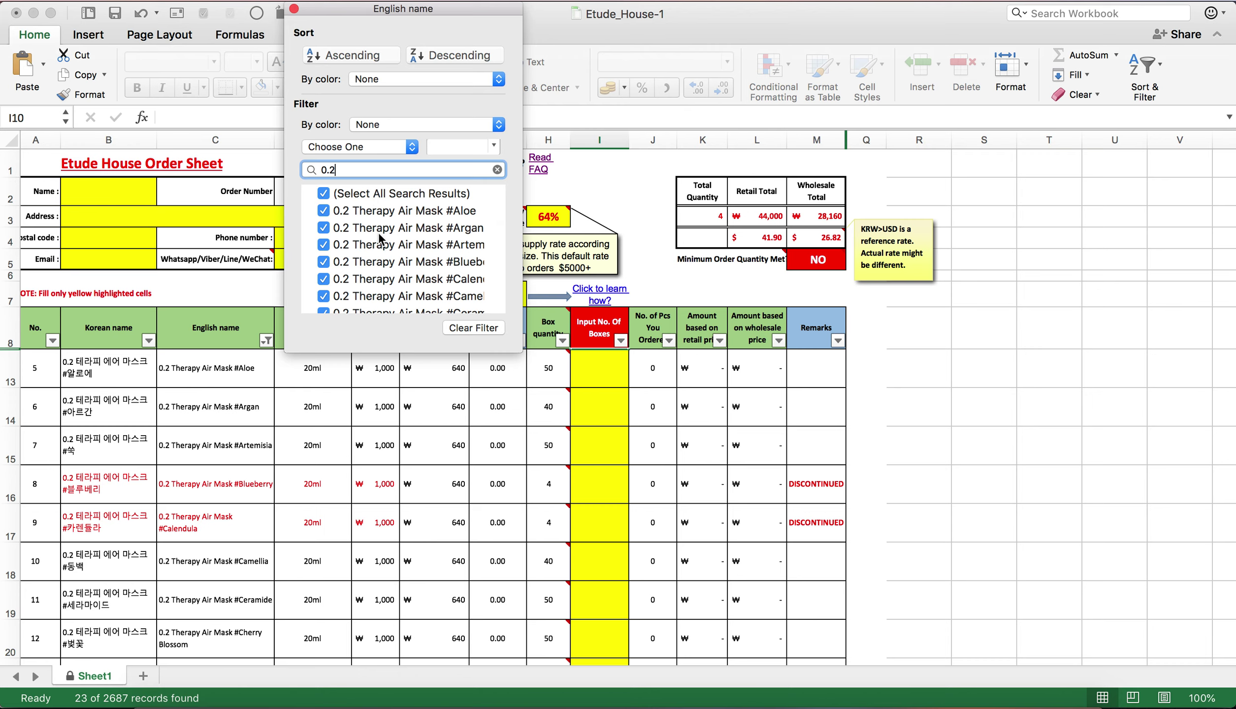
scroll(379, 240, "down", 1)
scroll(380, 240, "up", 1)
scroll(275, 358, "down", 6)
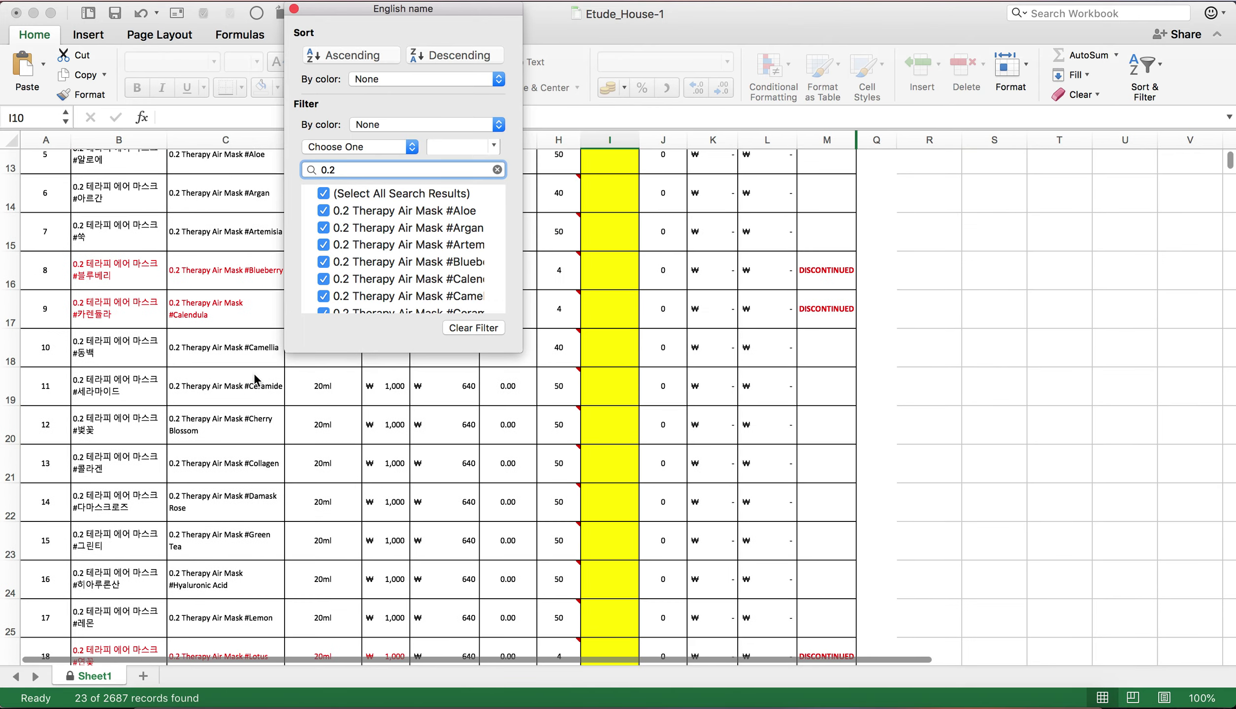
left_click(209, 296)
scroll(204, 456, "up", 5)
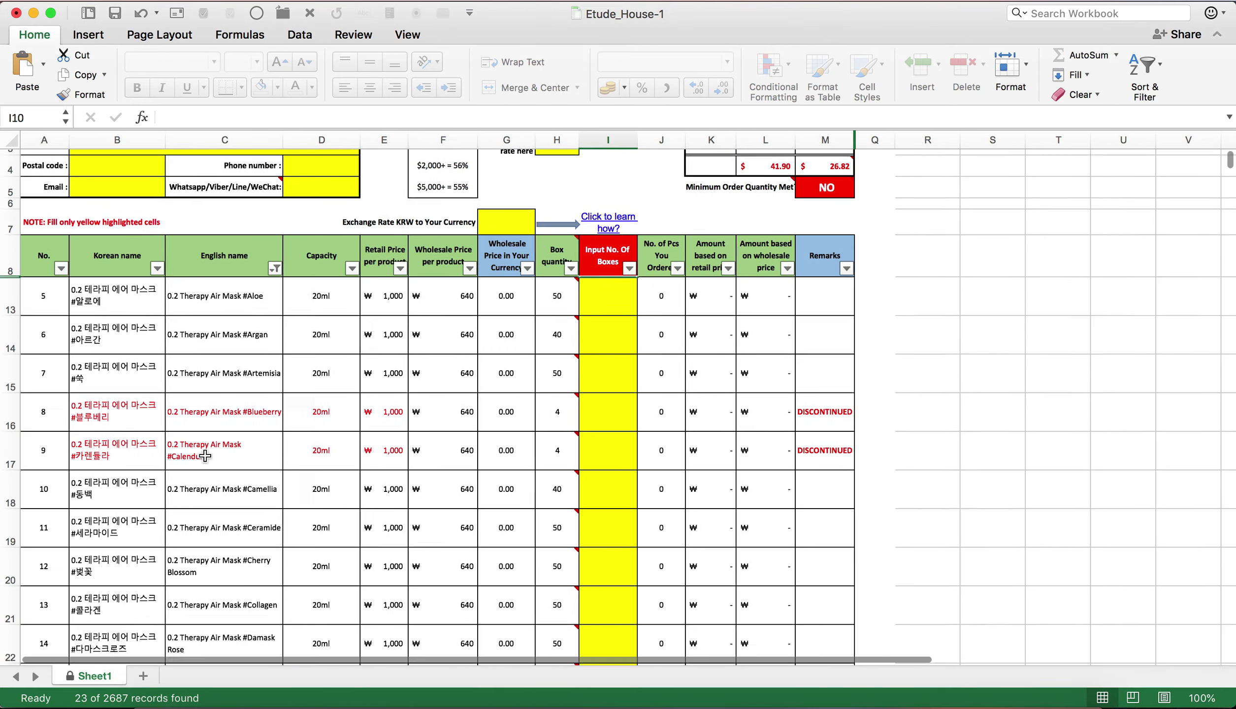
- Enter 12 boxes for 0.2 Therapy Air Mask #Aloe, 1 for #Blueberry and 2 for #Calendula
left_click(616, 312)
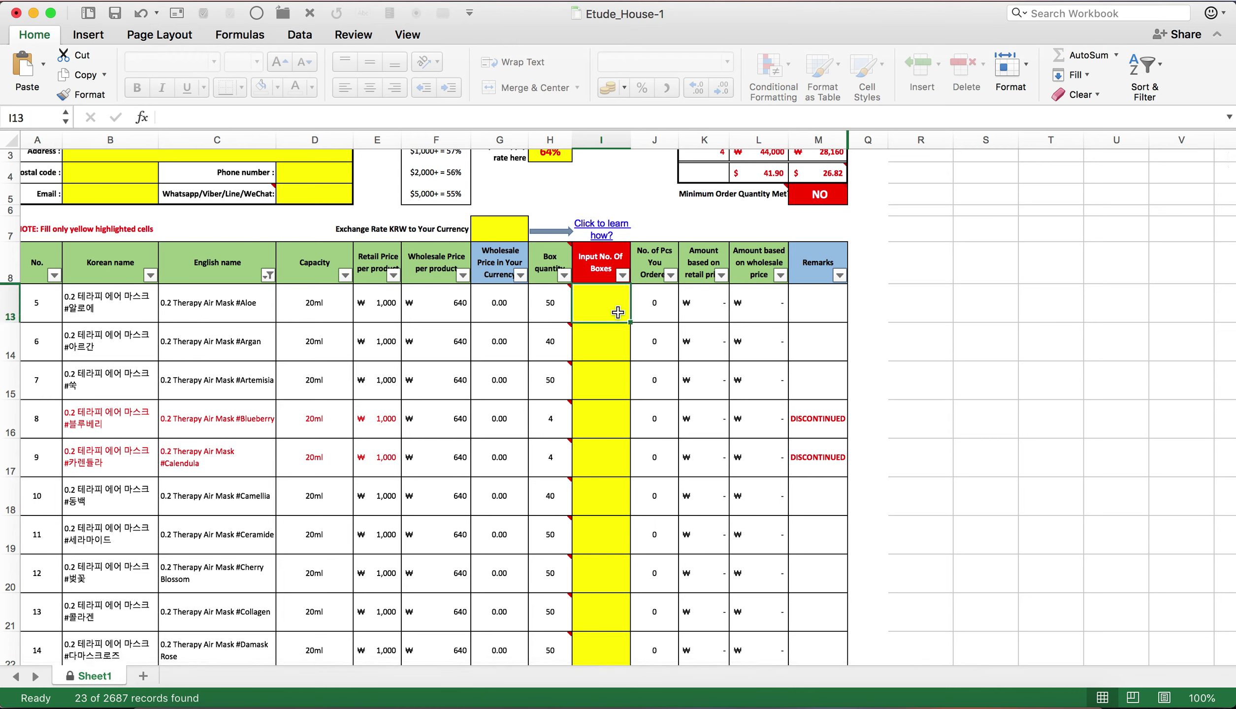
type("12")
key("Return")
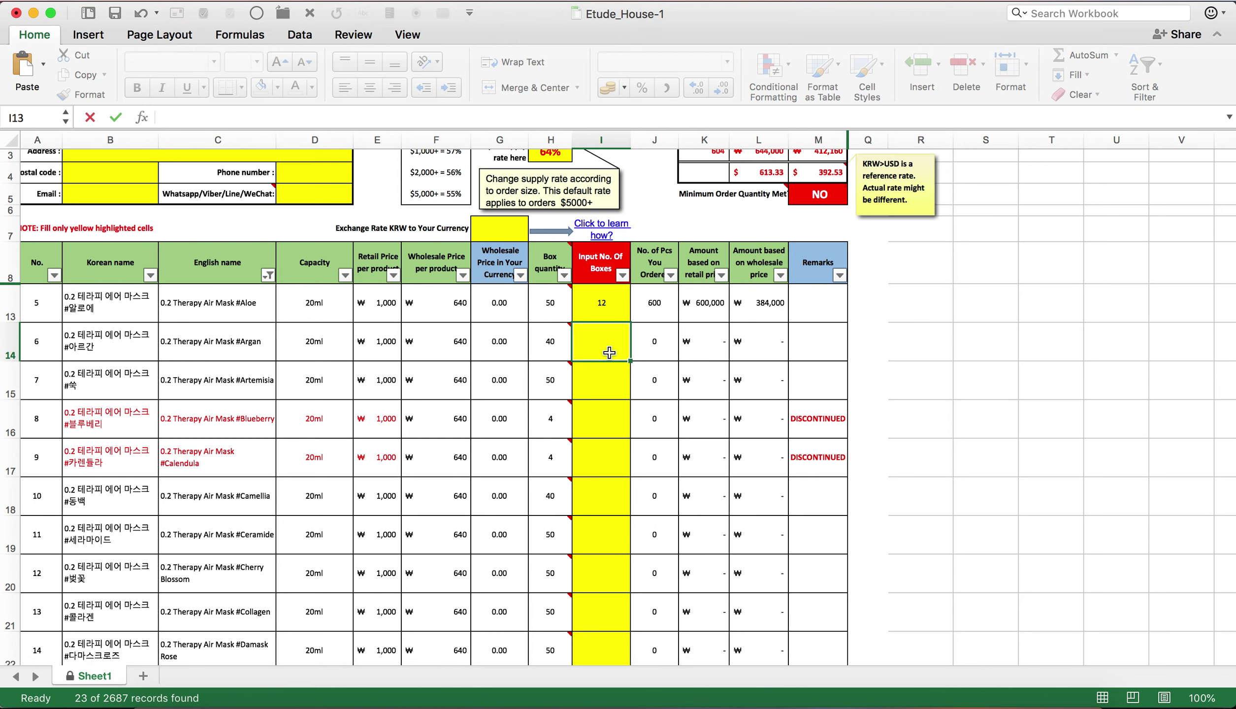
left_click(601, 402)
type("1")
key("Return")
type("2")
left_click(384, 457)
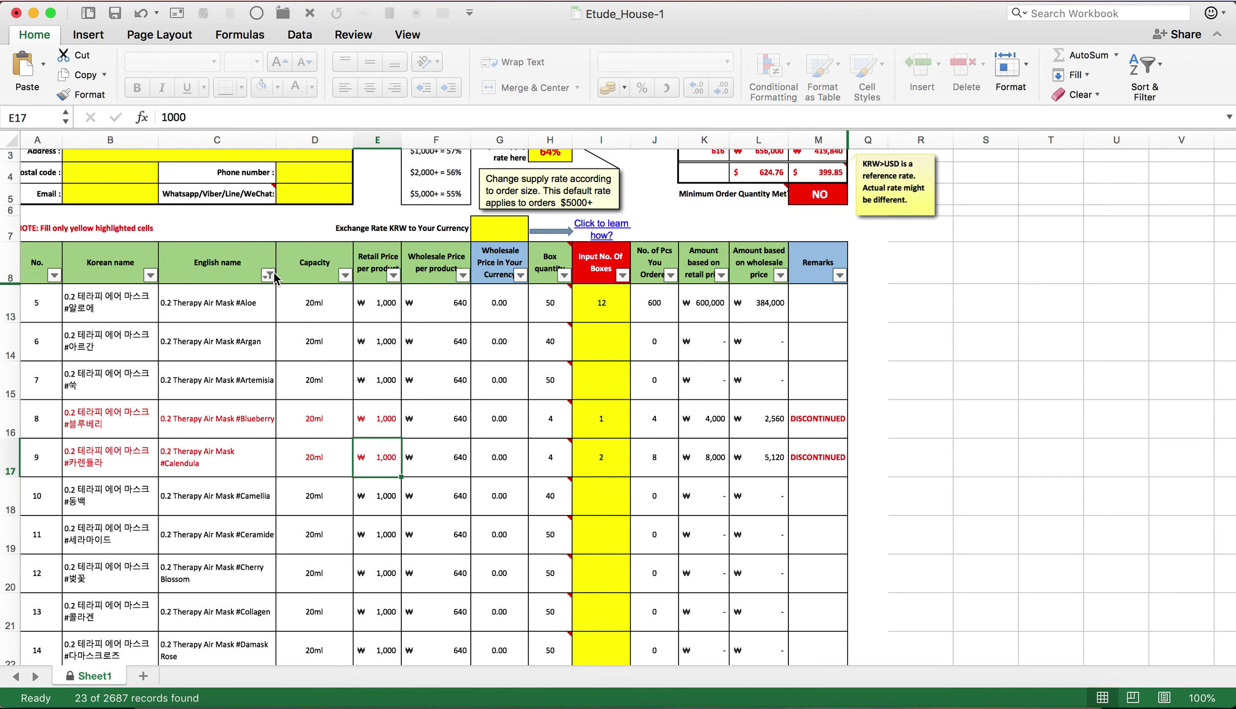
- Show all products again by selecting every entry in the English name filter, and close the filter window
left_click(268, 275)
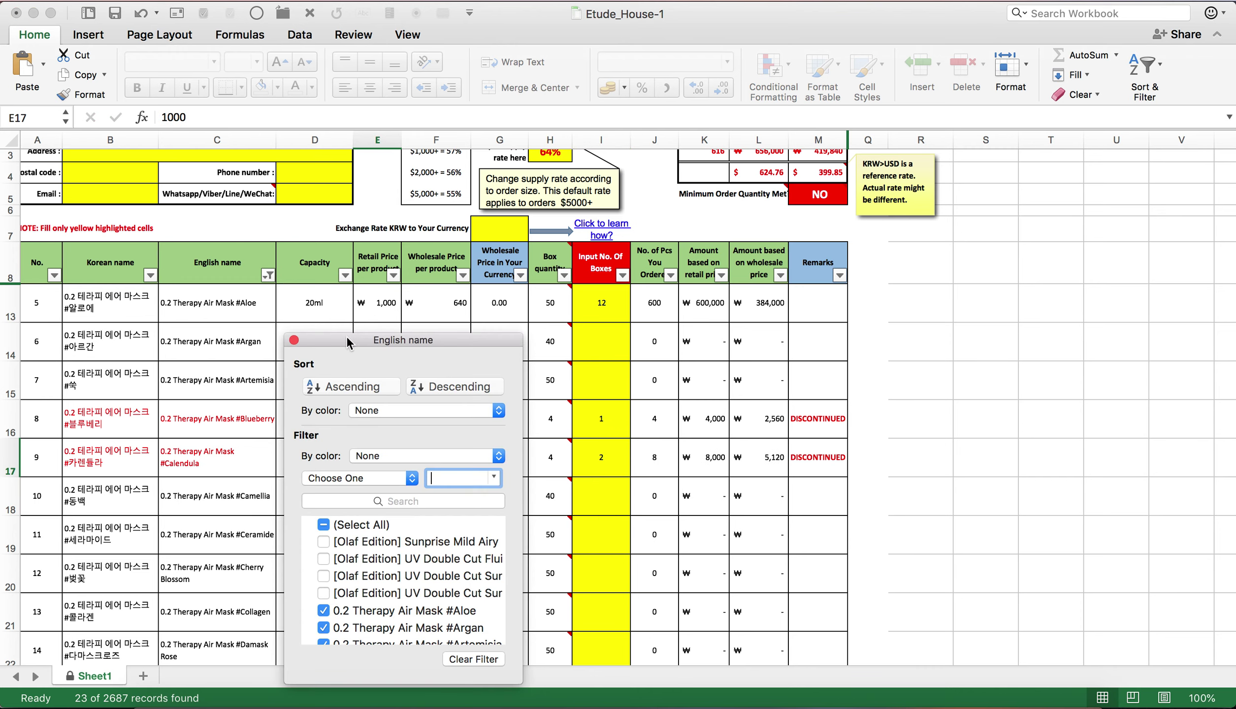
left_click_drag(347, 339, 344, 256)
left_click(316, 442)
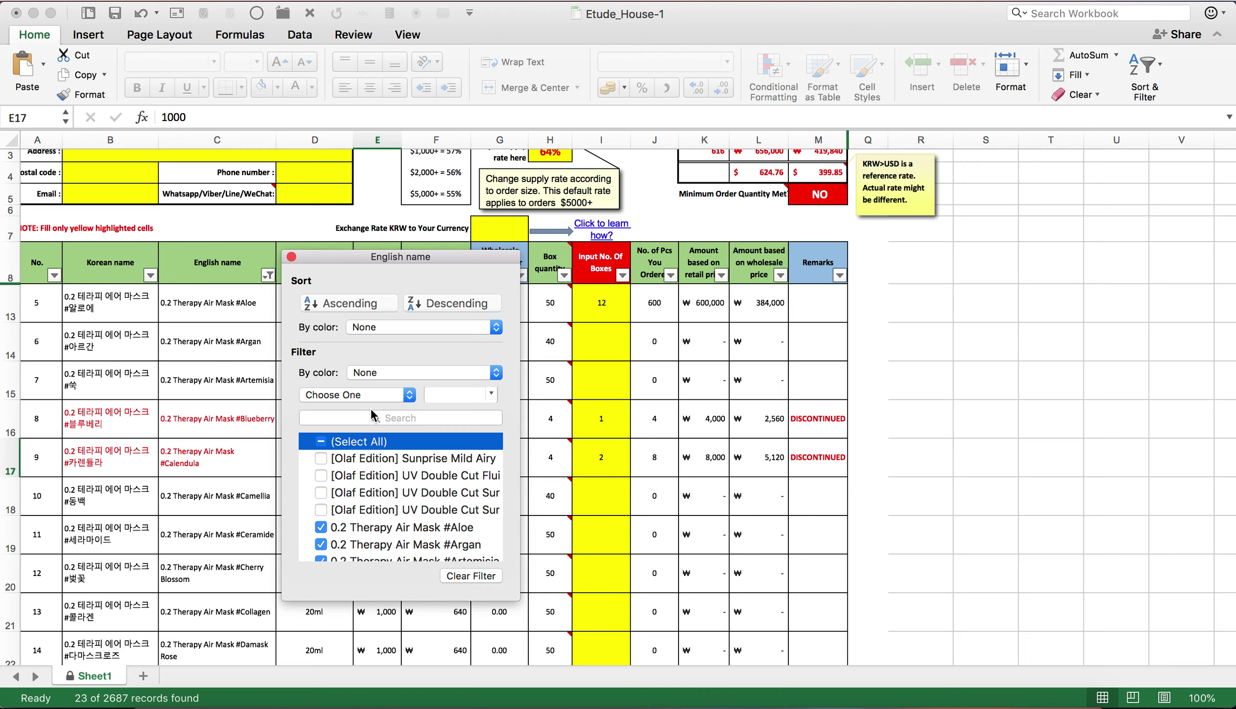
left_click(321, 442)
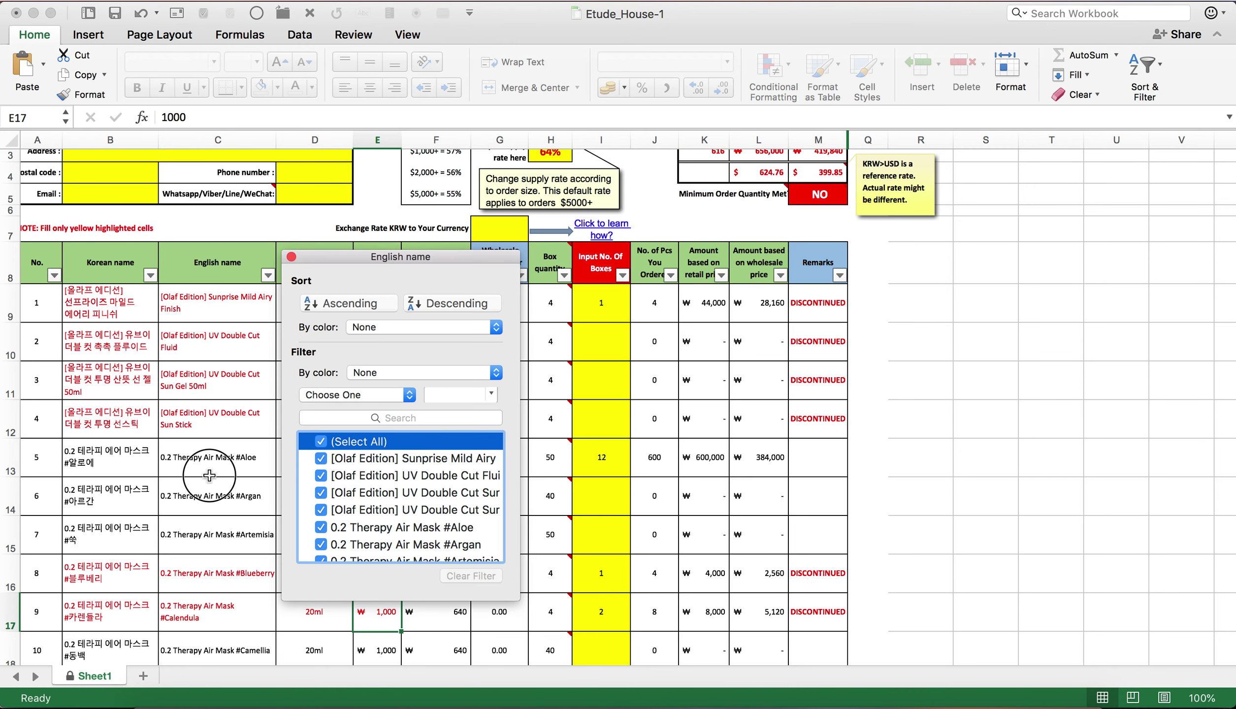
left_click(292, 256)
left_click(200, 492)
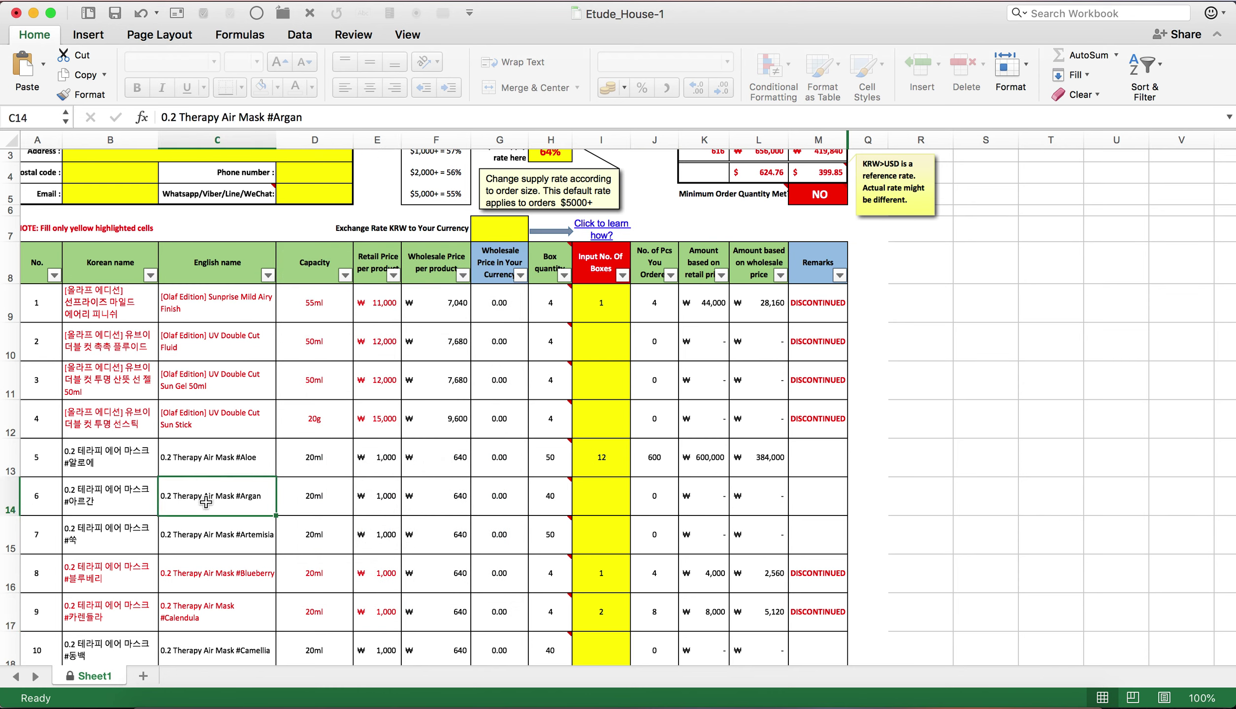
- Search the workbook for 0.2, step through the matching masks, and clear the search
left_click(1060, 17)
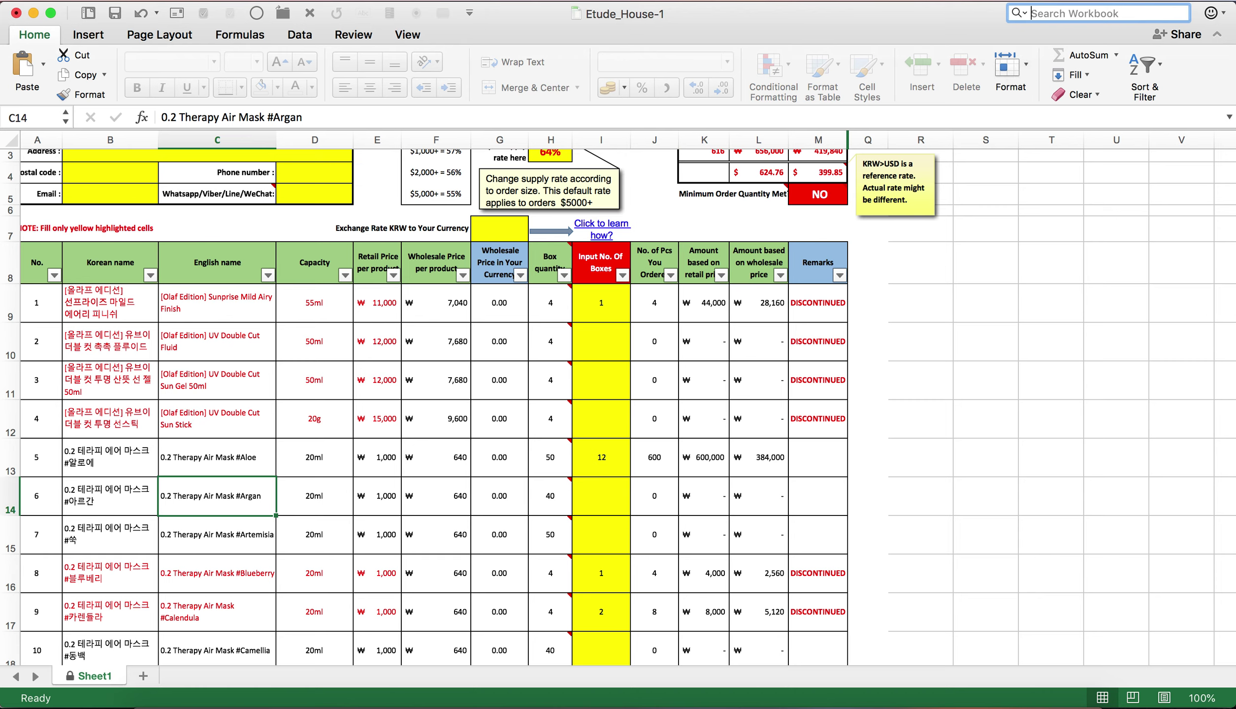
type("0")
key("Return")
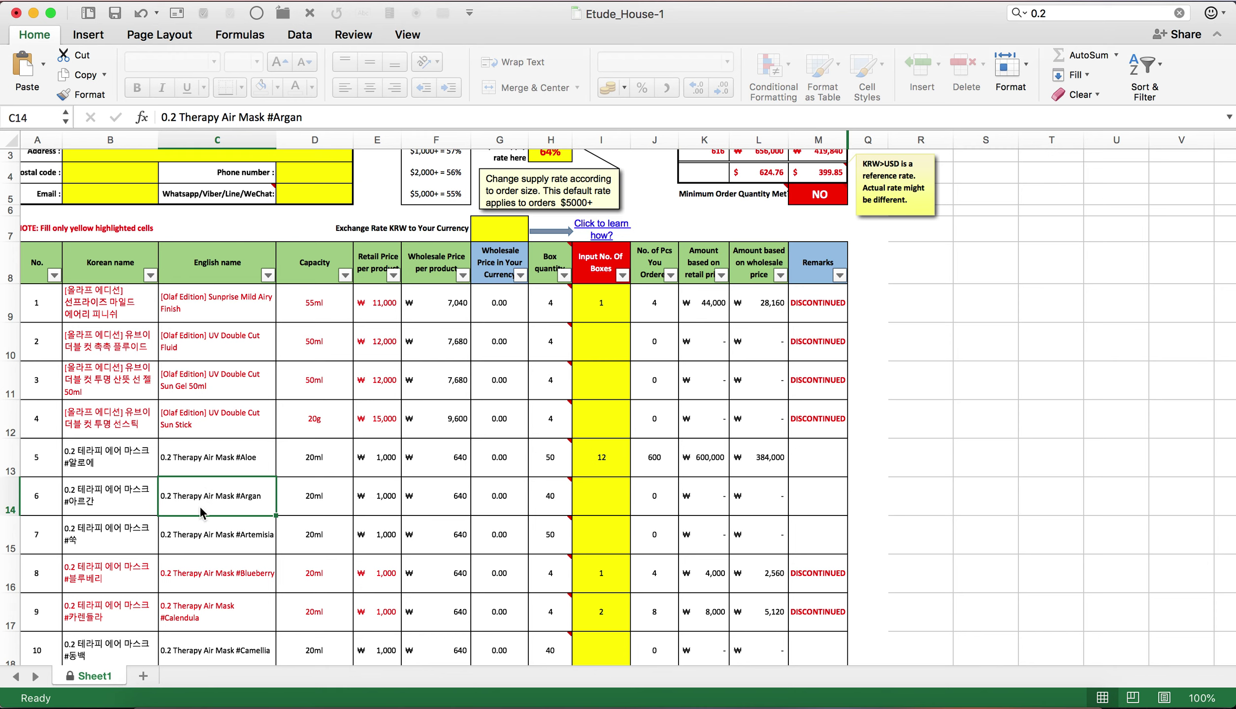
key("super+g")
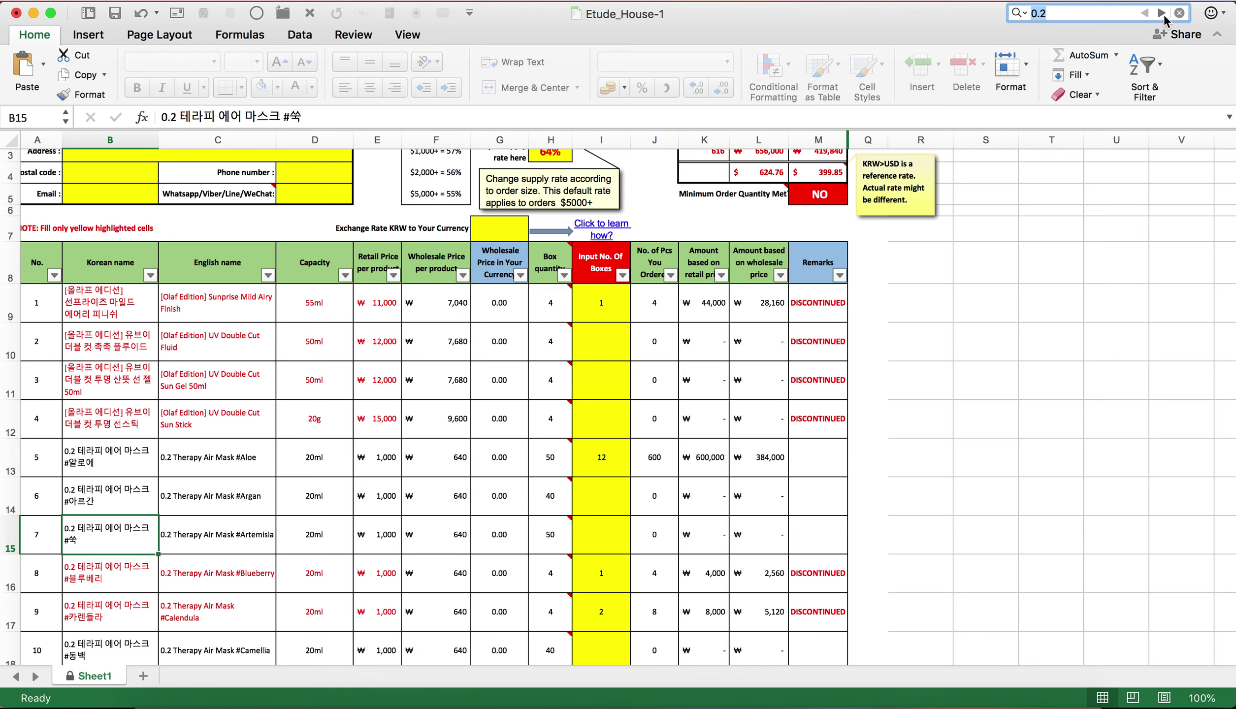
left_click(1106, 14)
key("Return")
key("Escape")
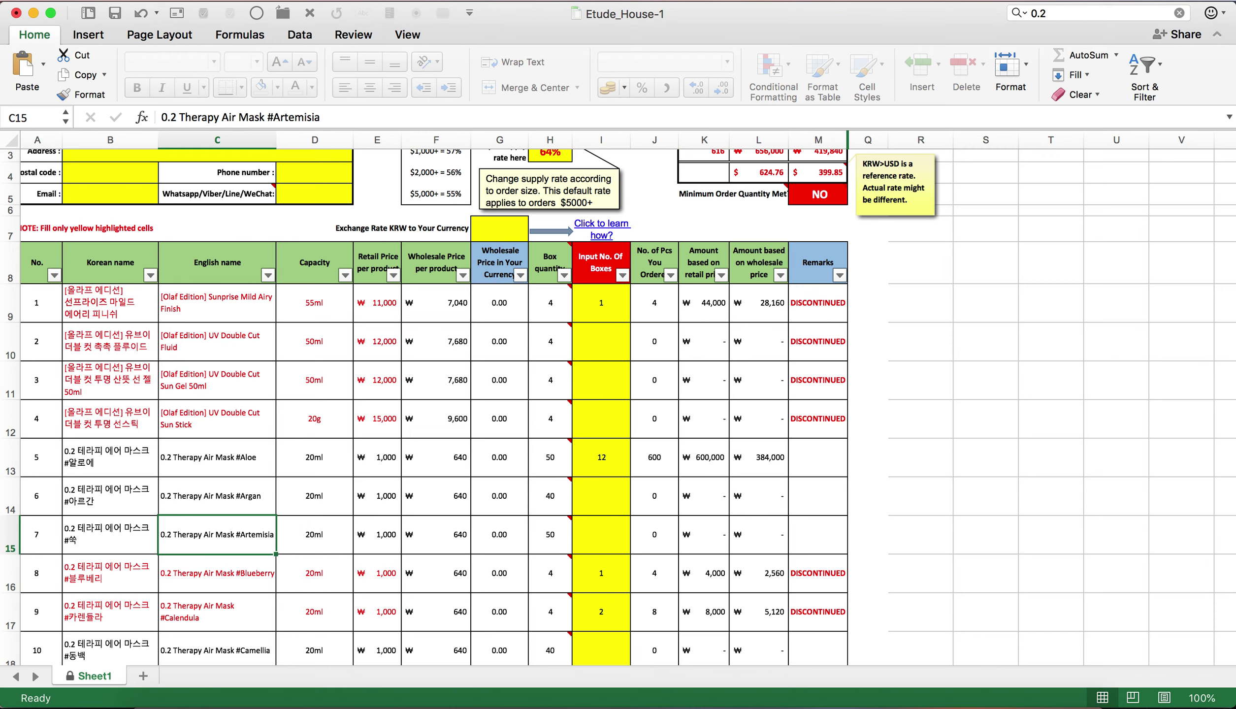
key("super+g")
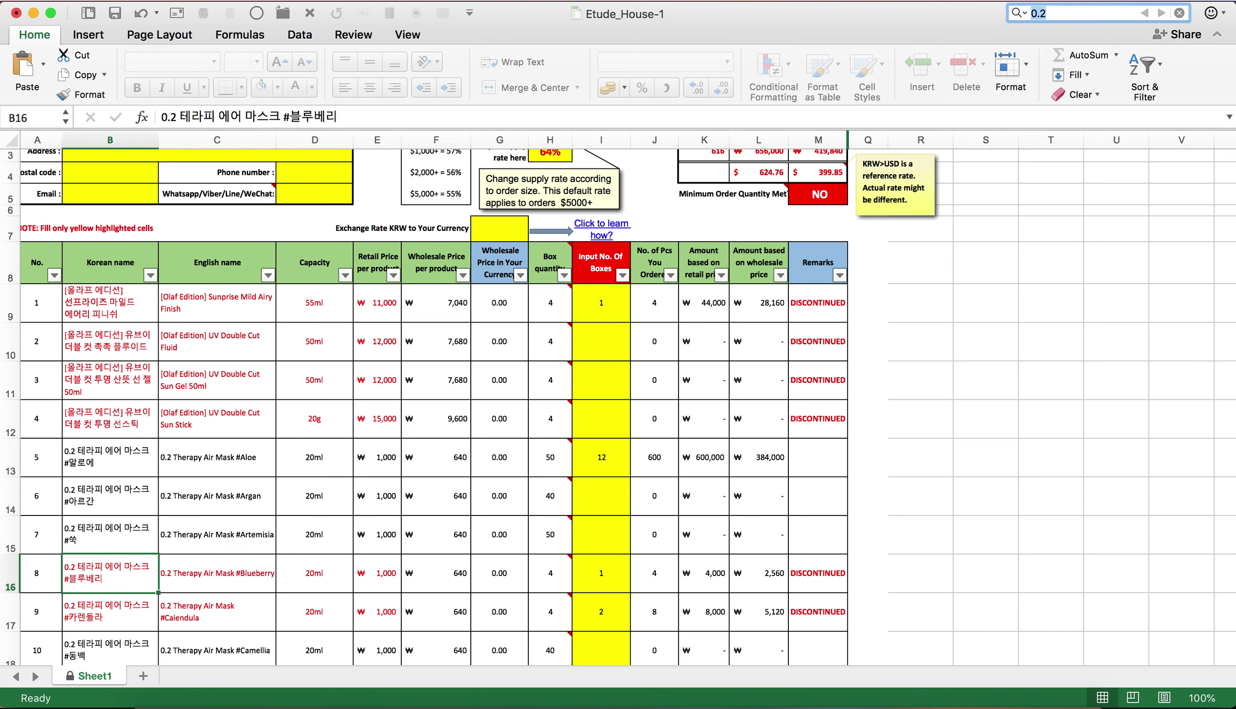
left_click(1179, 13)
- Examine the Remarks column for discontinued products as far as the 3-Step Clear Nose Kit, and return to the first product's remark
scroll(272, 384, "up", 2)
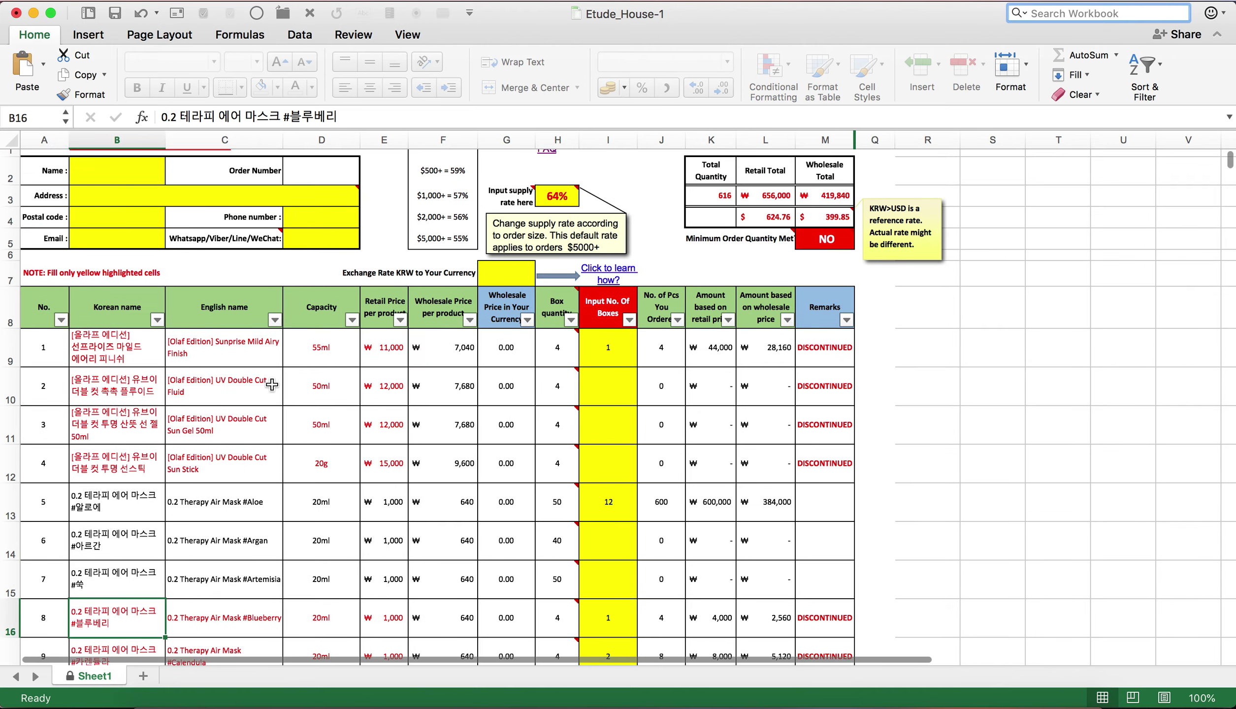
scroll(607, 428, "up", 1)
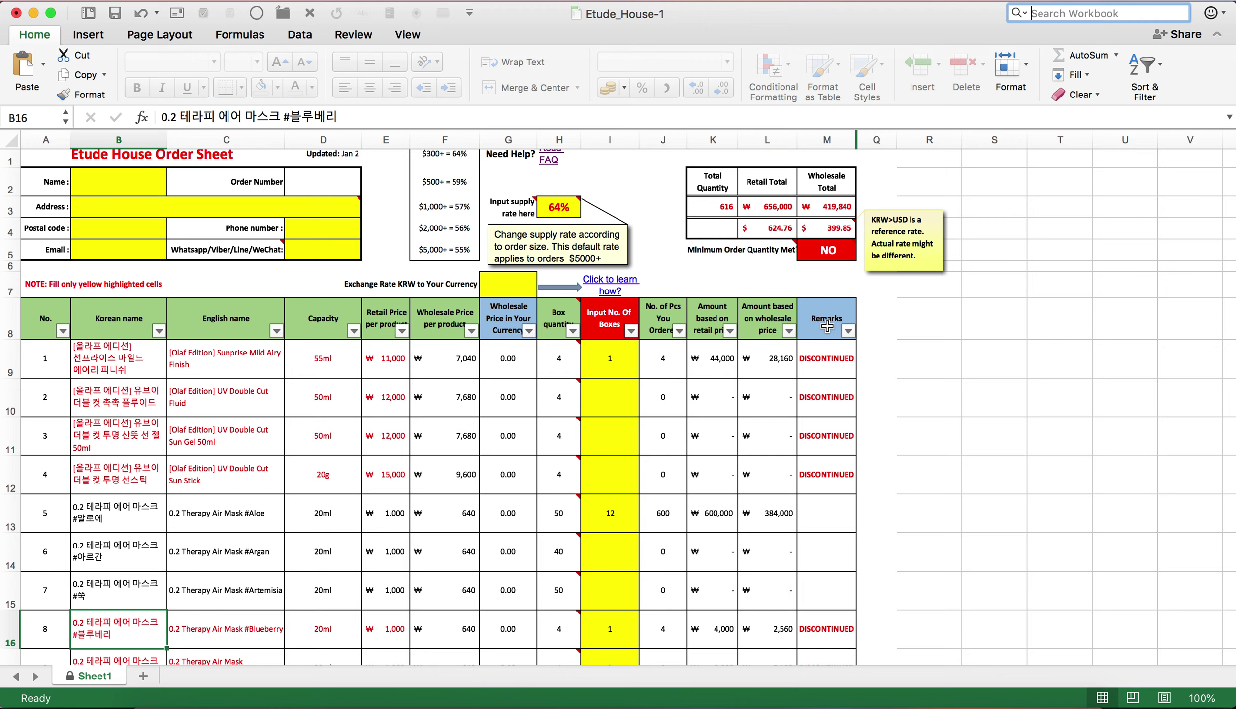
left_click(825, 367)
scroll(827, 370, "down", 1)
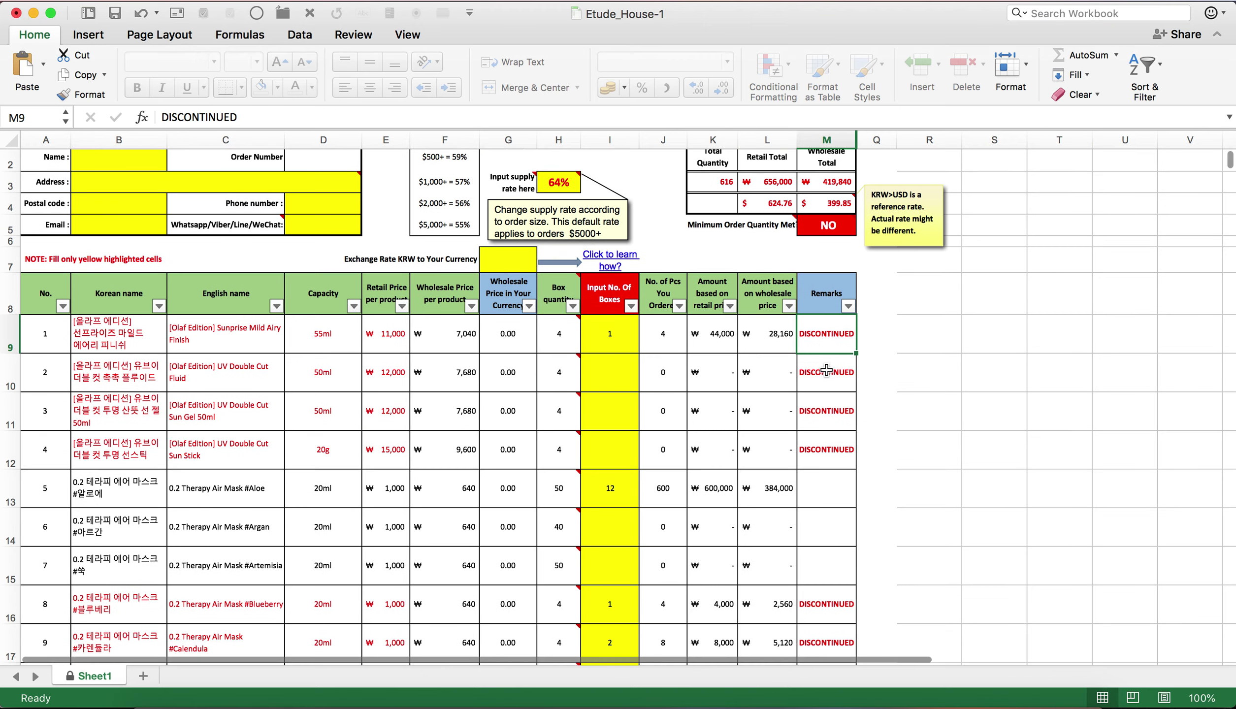
scroll(827, 364, "up", 1)
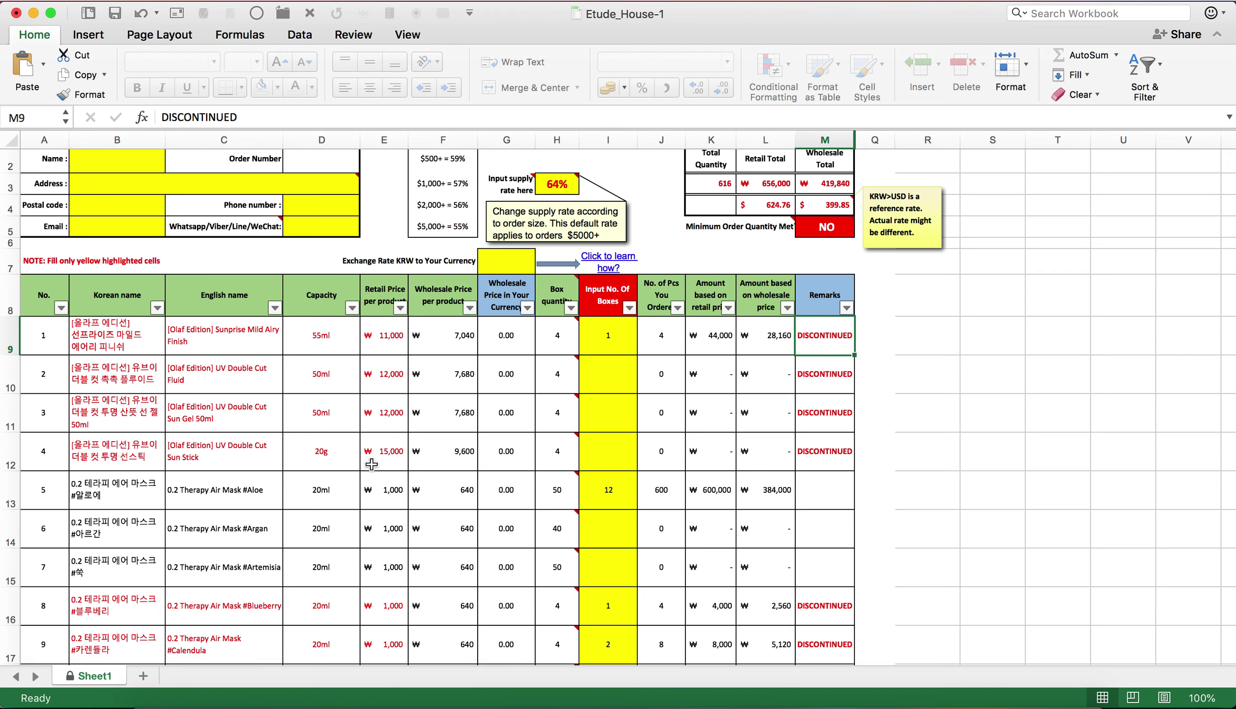
left_click(603, 349)
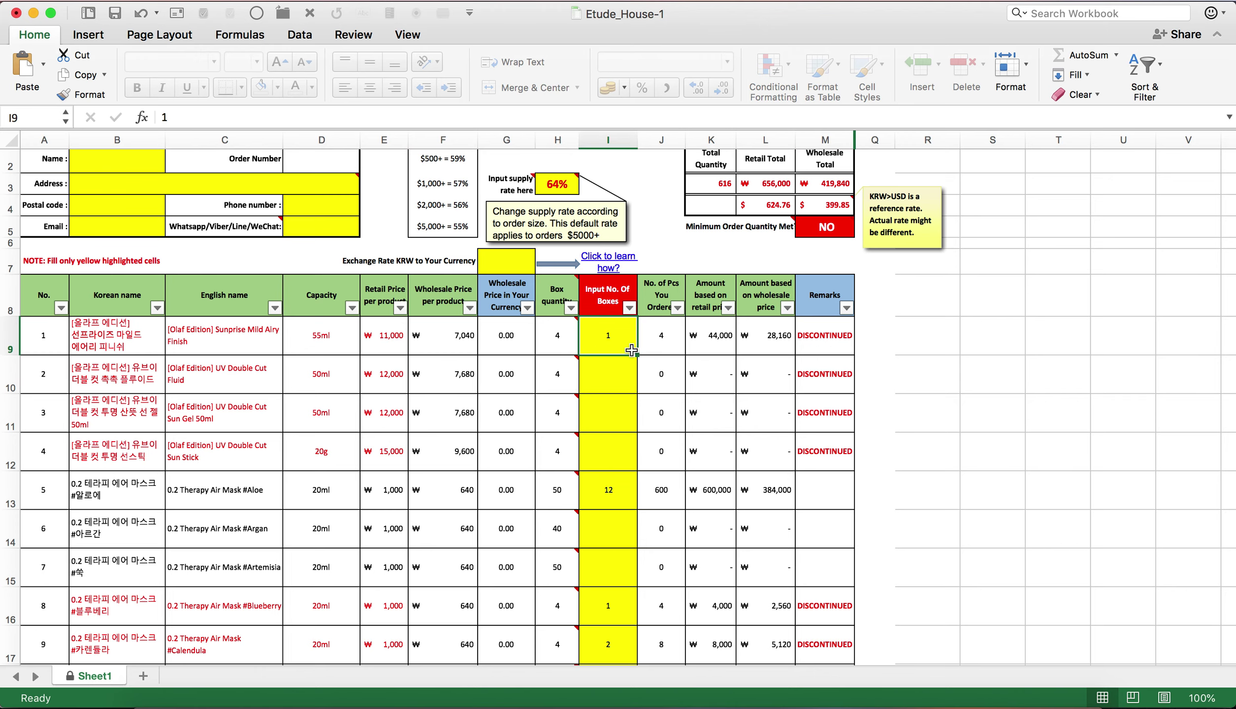
scroll(761, 386, "down", 10)
scroll(762, 386, "down", 5)
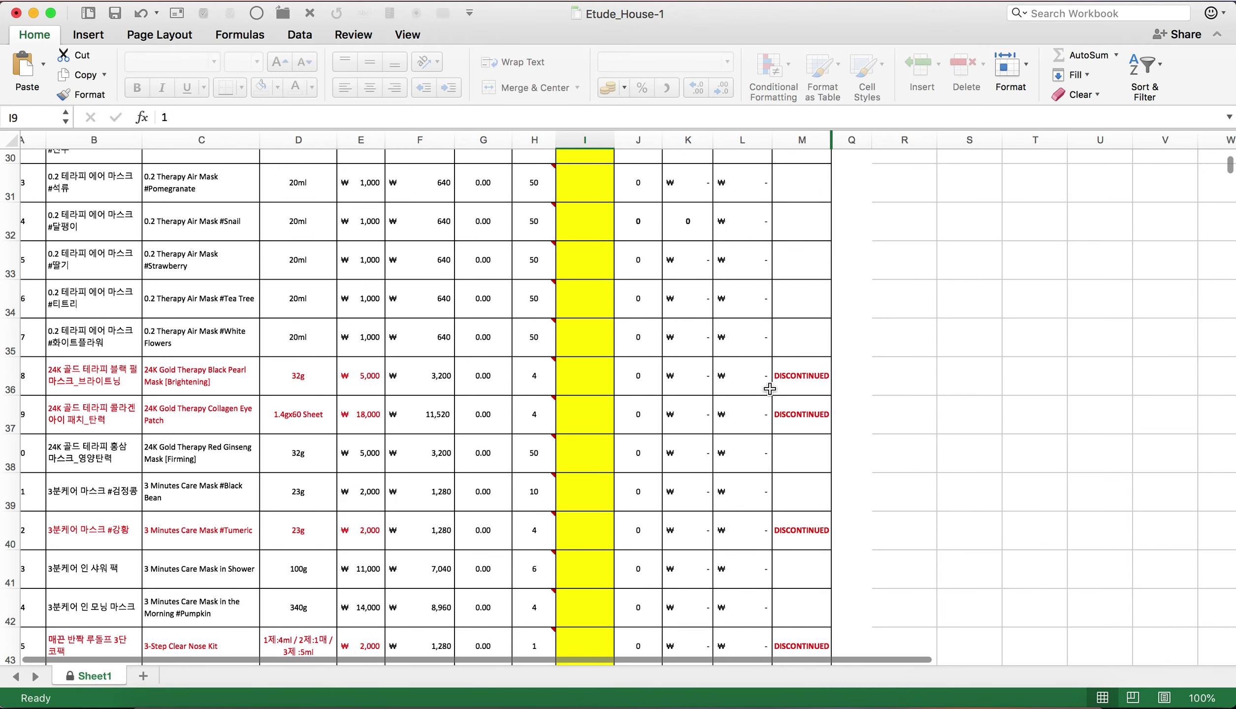
scroll(768, 387, "up", 20)
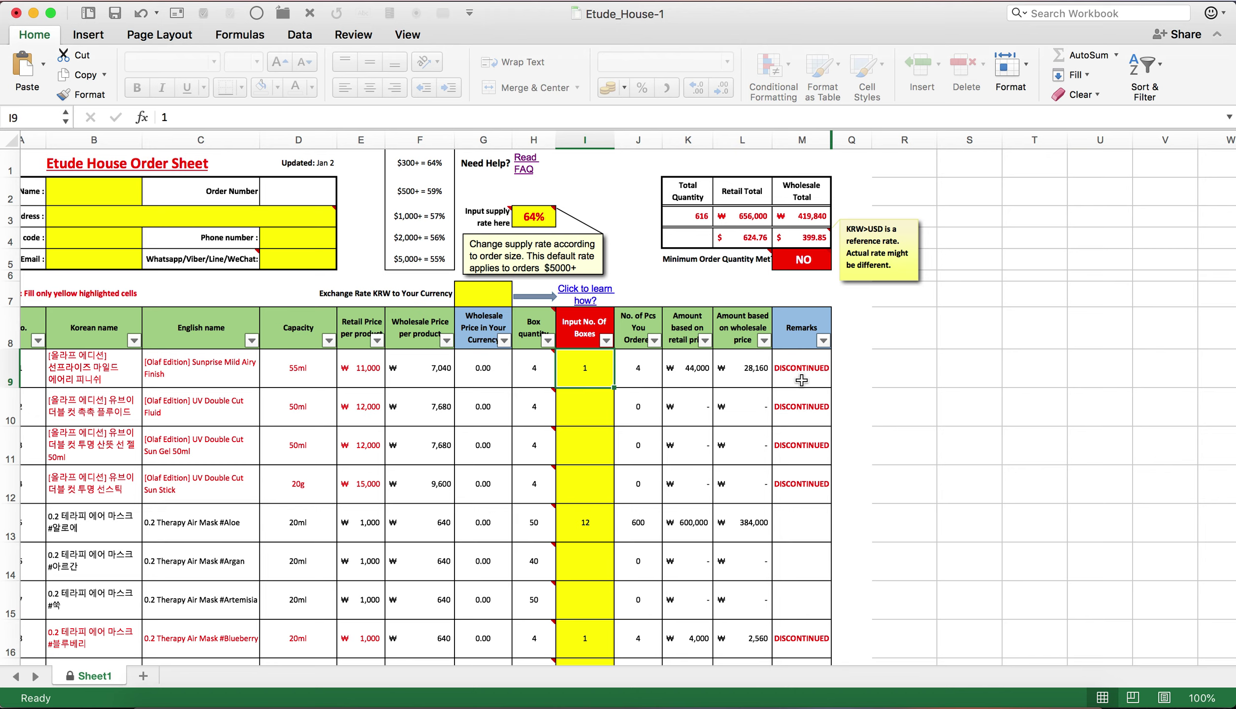
left_click(801, 380)
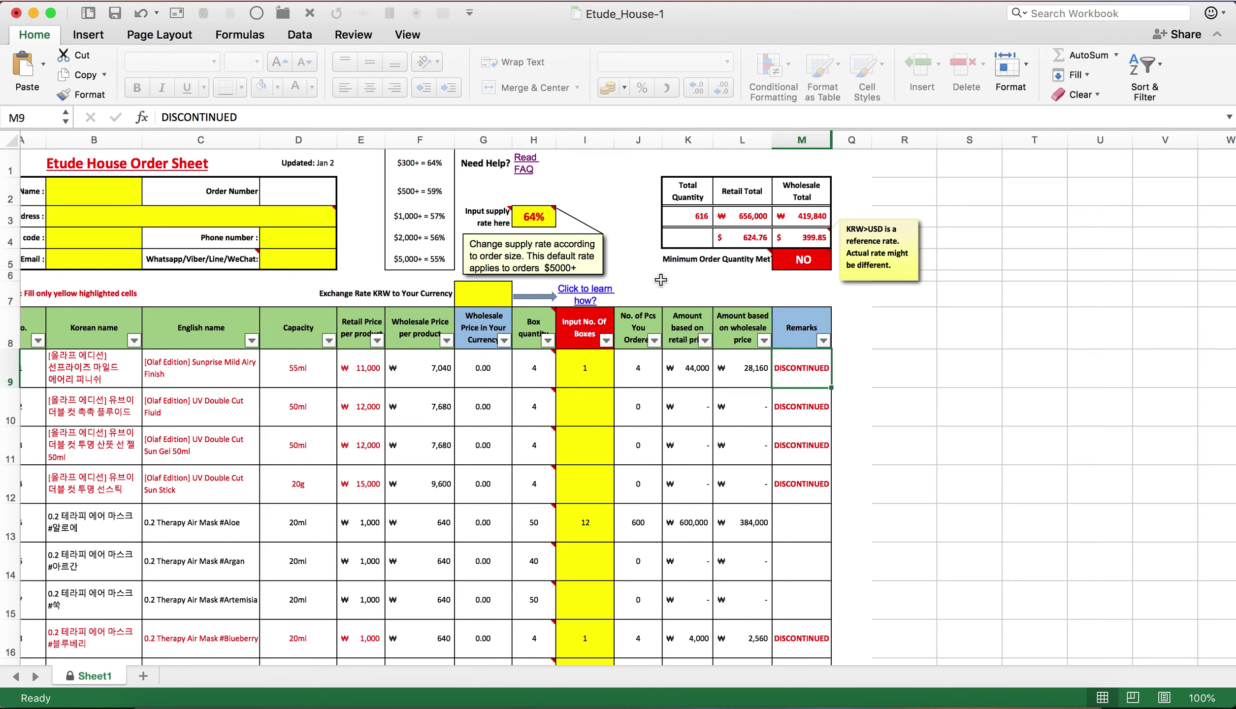
- Enter 1 box for 0.2 Therapy Air Mask #Collagen, 2 for #Damask Rose and 2 for #Green Tea
scroll(575, 424, "down", 3)
scroll(575, 424, "down", 3)
left_click(588, 527)
type("1")
key("Return")
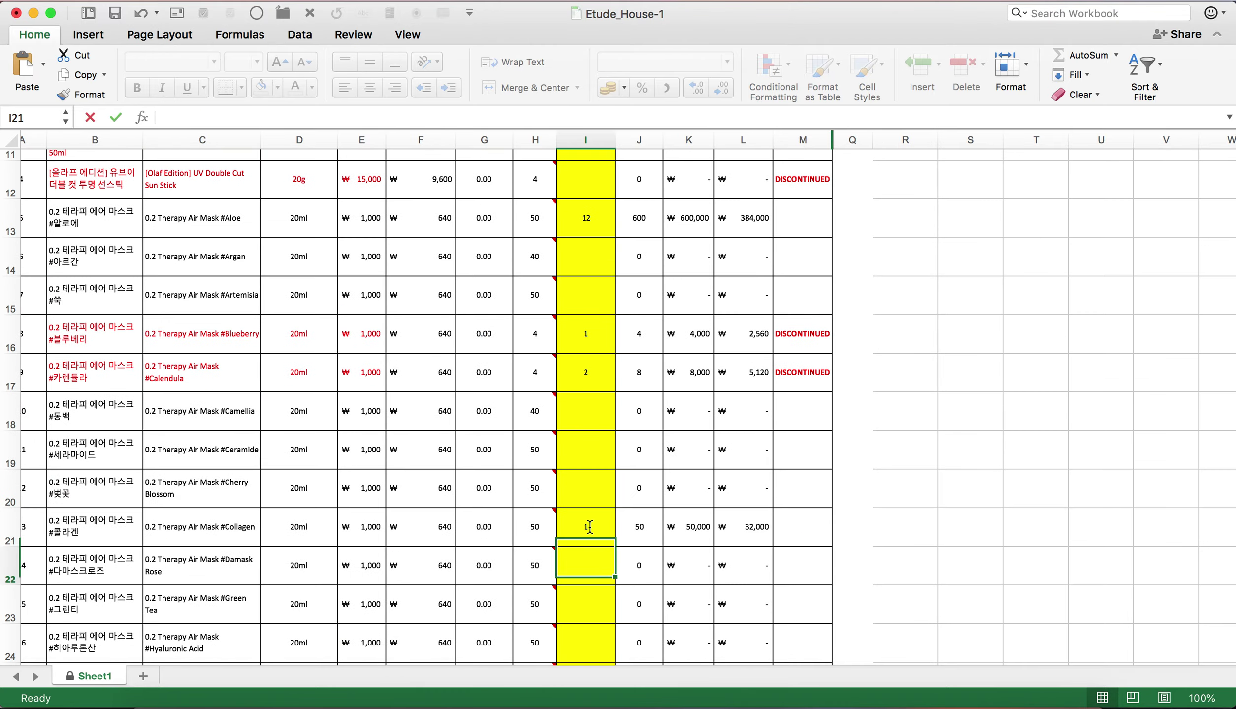
scroll(585, 565, "down", 5)
type("2")
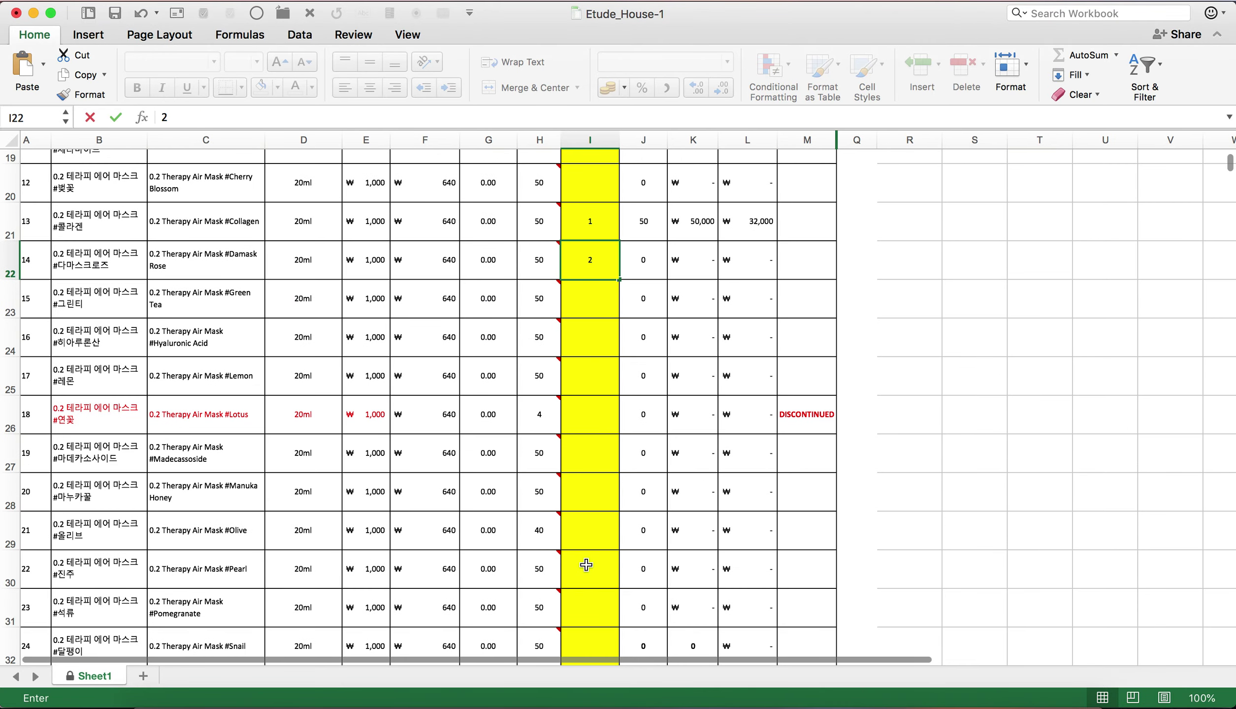
key("Return")
type("2")
key("Return")
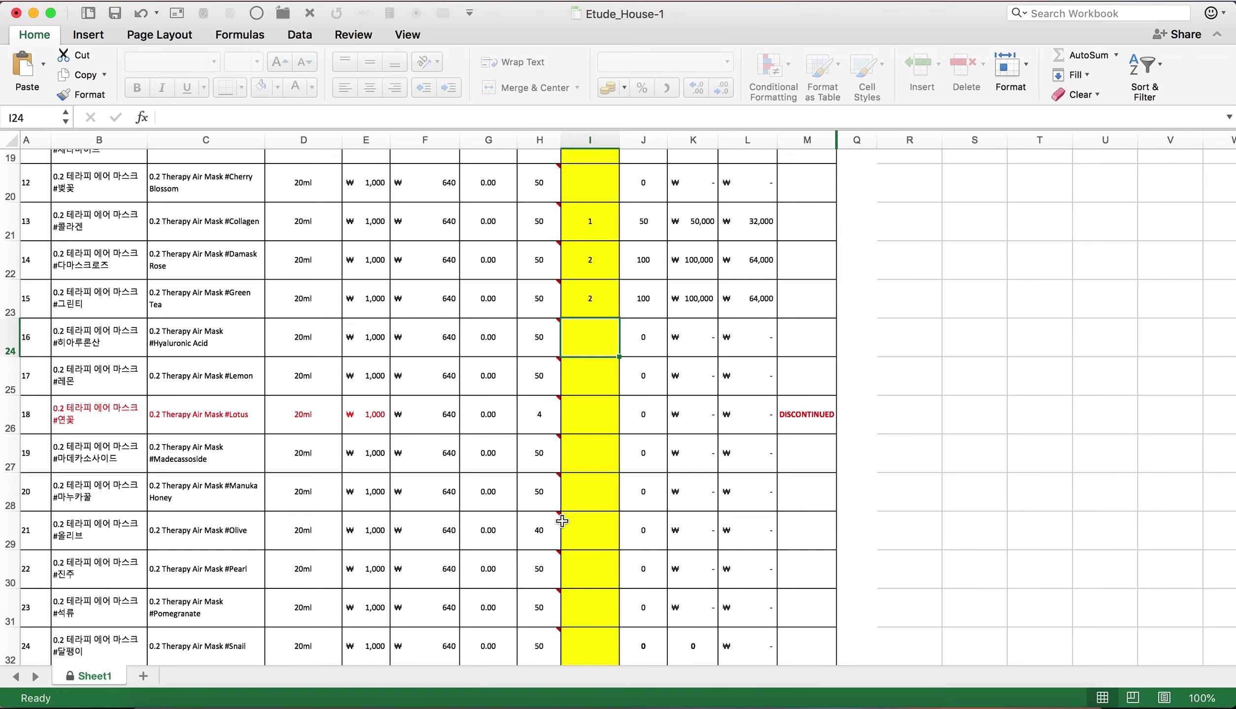
- Delete the box quantities of the discontinued [Olaf Edition] Sunprise Mild Airy Finish and the #Blueberry and #Calendula masks
scroll(562, 517, "up", 10)
left_click(594, 384)
key("Delete")
scroll(600, 510, "down", 1)
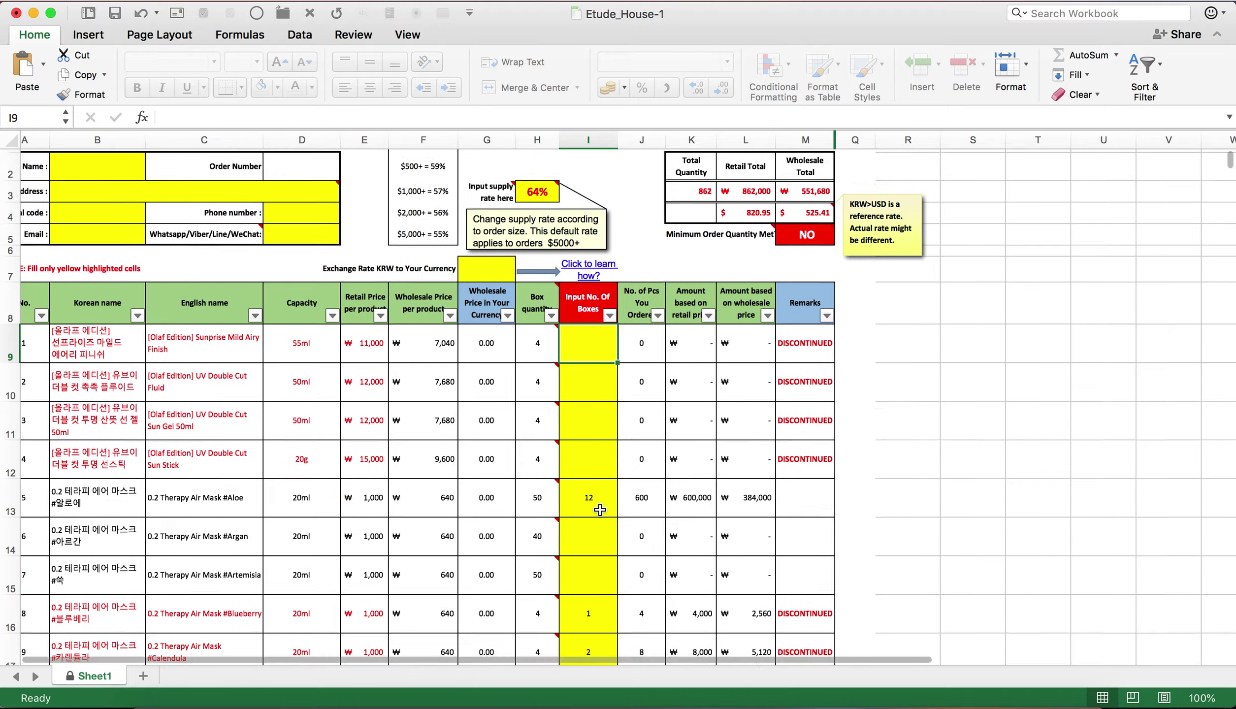
scroll(599, 510, "down", 2)
left_click(595, 539)
key("Delete")
left_click(589, 584)
key("Delete")
scroll(573, 542, "down", 10)
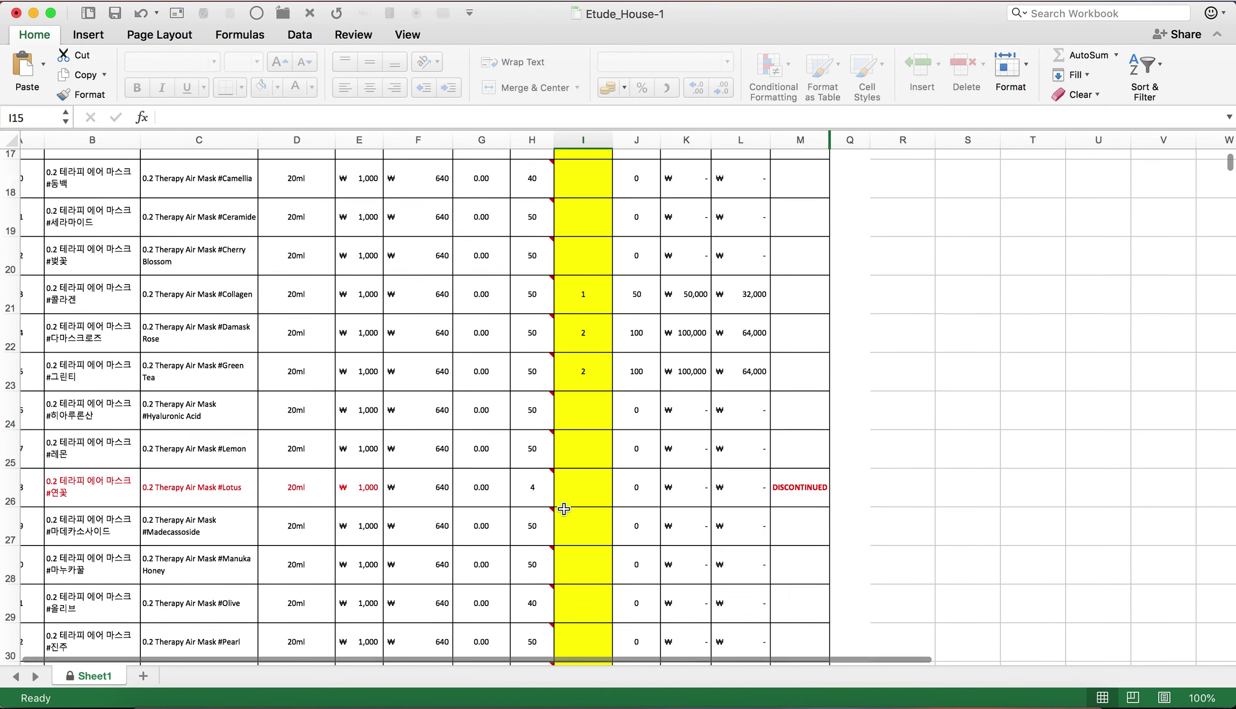
- Filter the Input No. Of Boxes column to exclude blanks so only the ordered products are listed
scroll(563, 509, "up", 10)
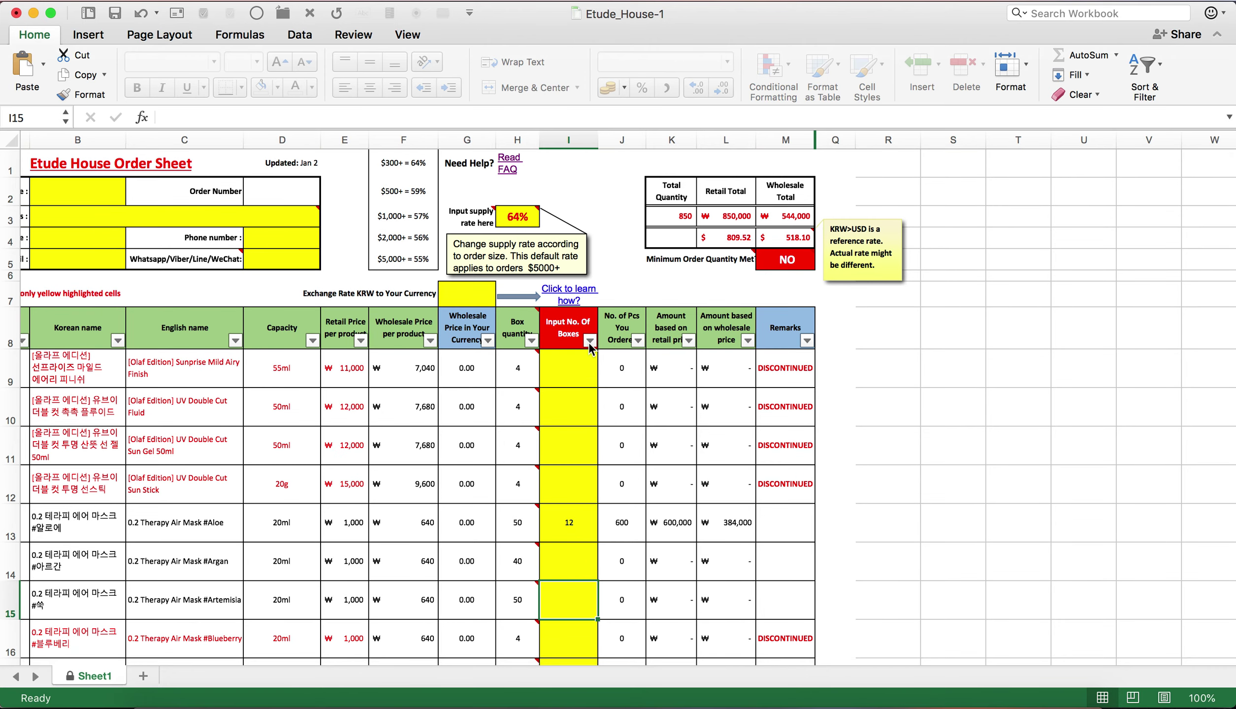
left_click(590, 340)
left_click(678, 263)
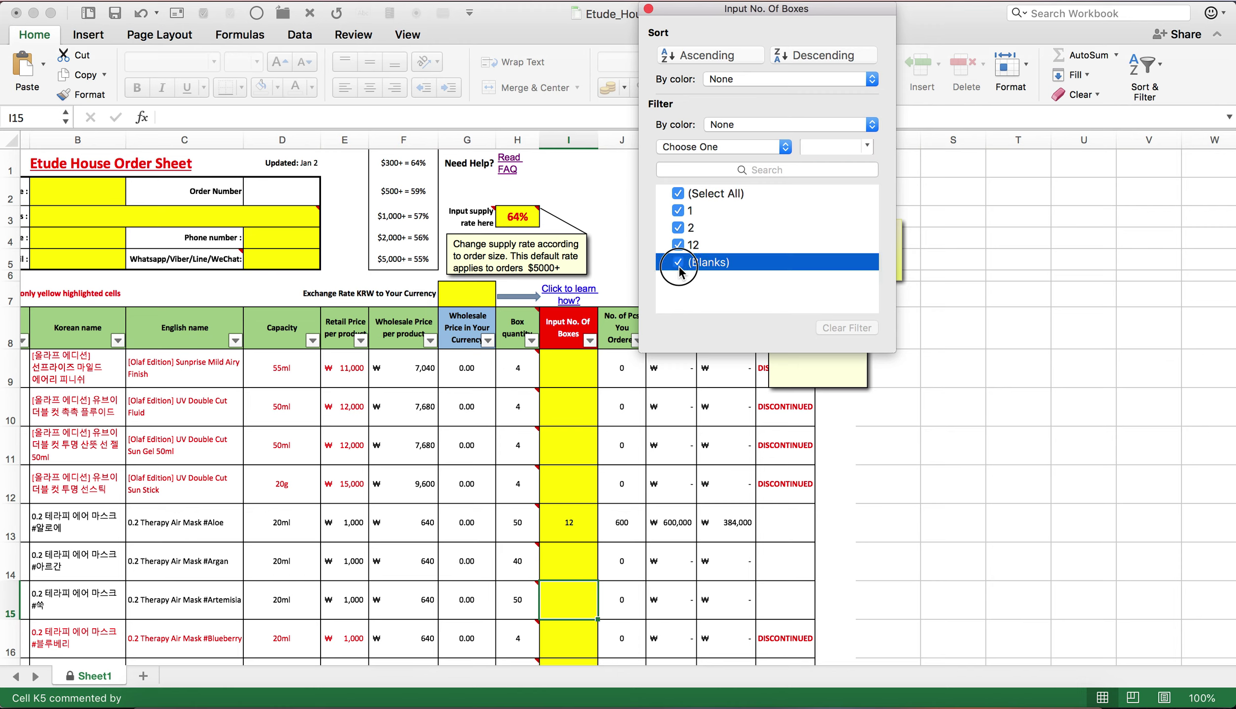
left_click(648, 9)
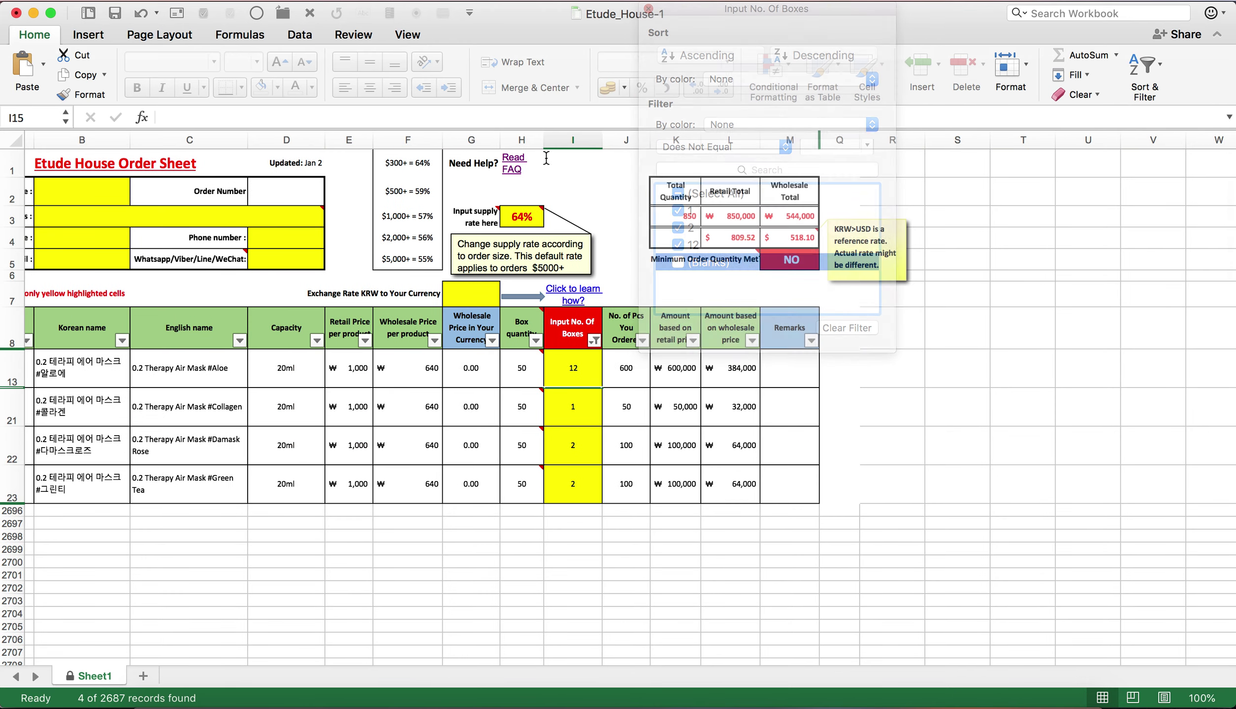
- Set the supply rate to 59% and check the order's wholesale total in dollars against the rate tiers
scroll(239, 371, "left", 1)
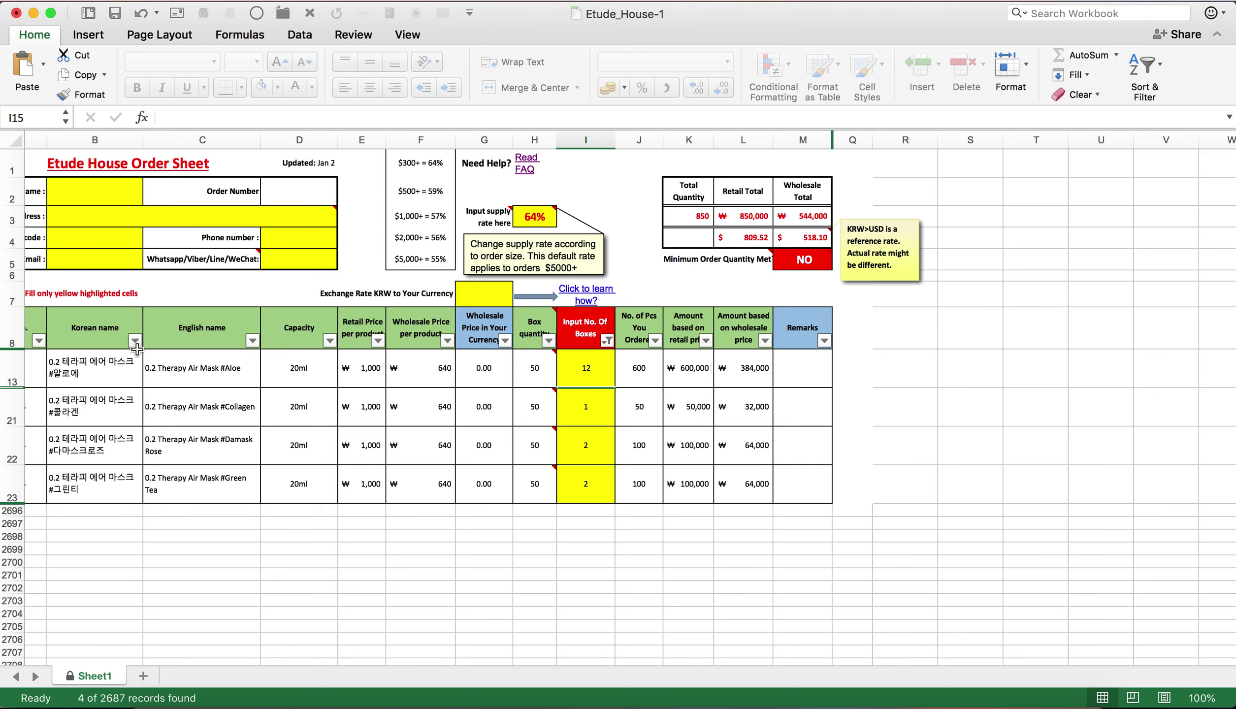
scroll(281, 378, "left", 1)
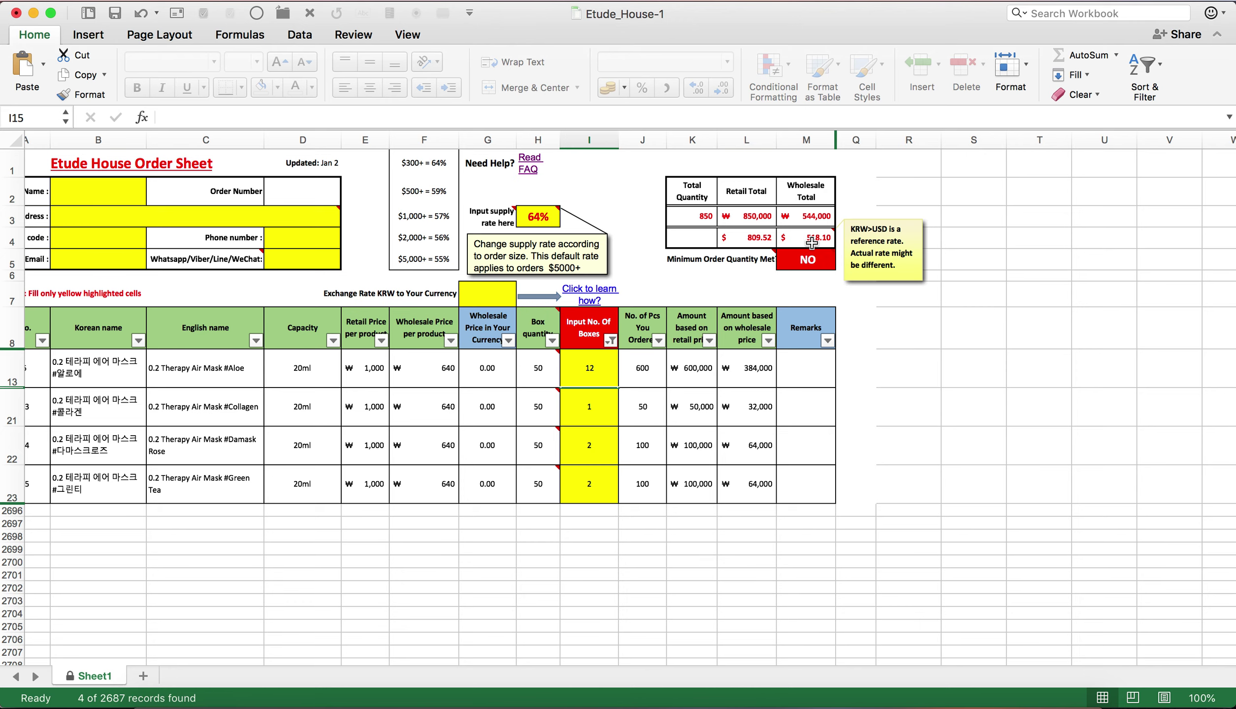
scroll(433, 237, "left", 2)
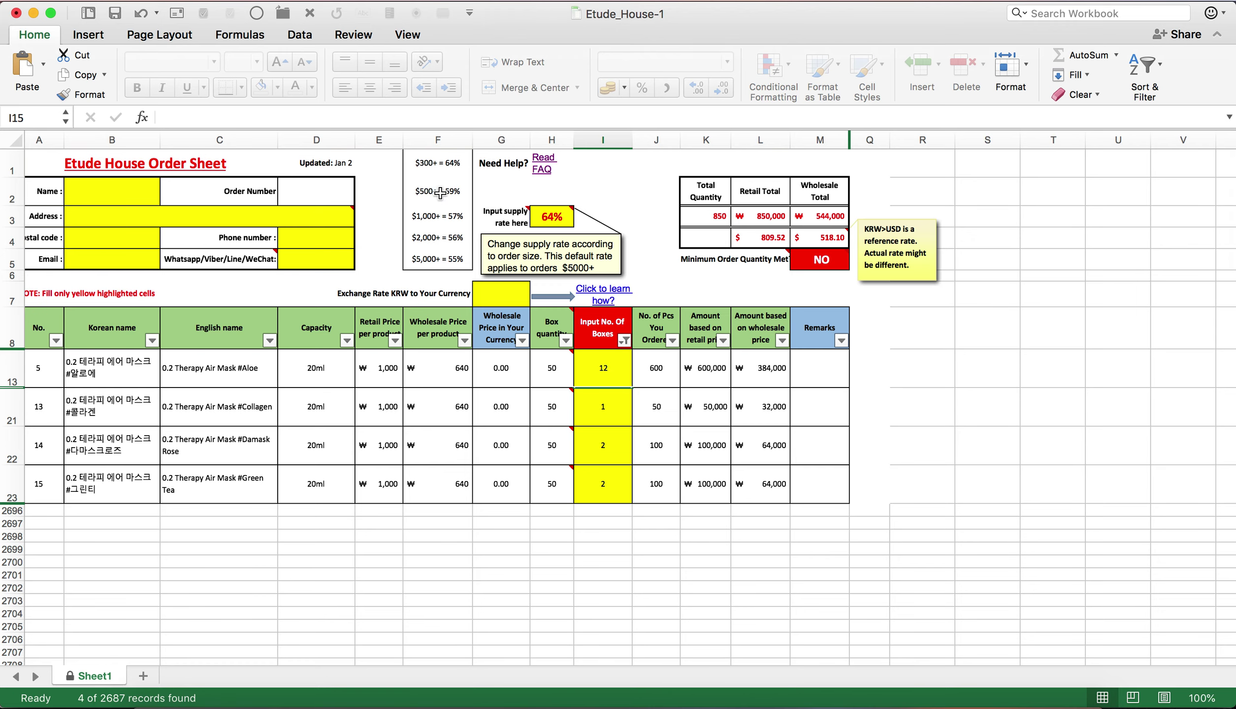
left_click(542, 223)
type("59")
key("Return")
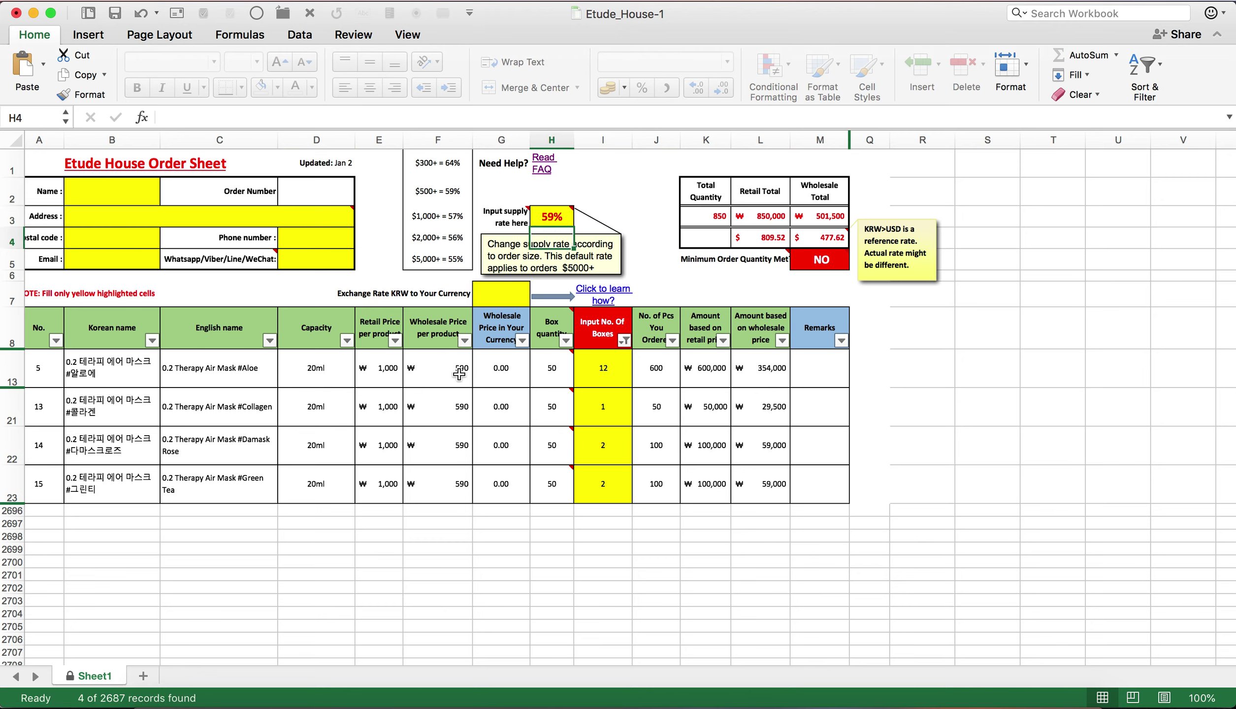
left_click(523, 310)
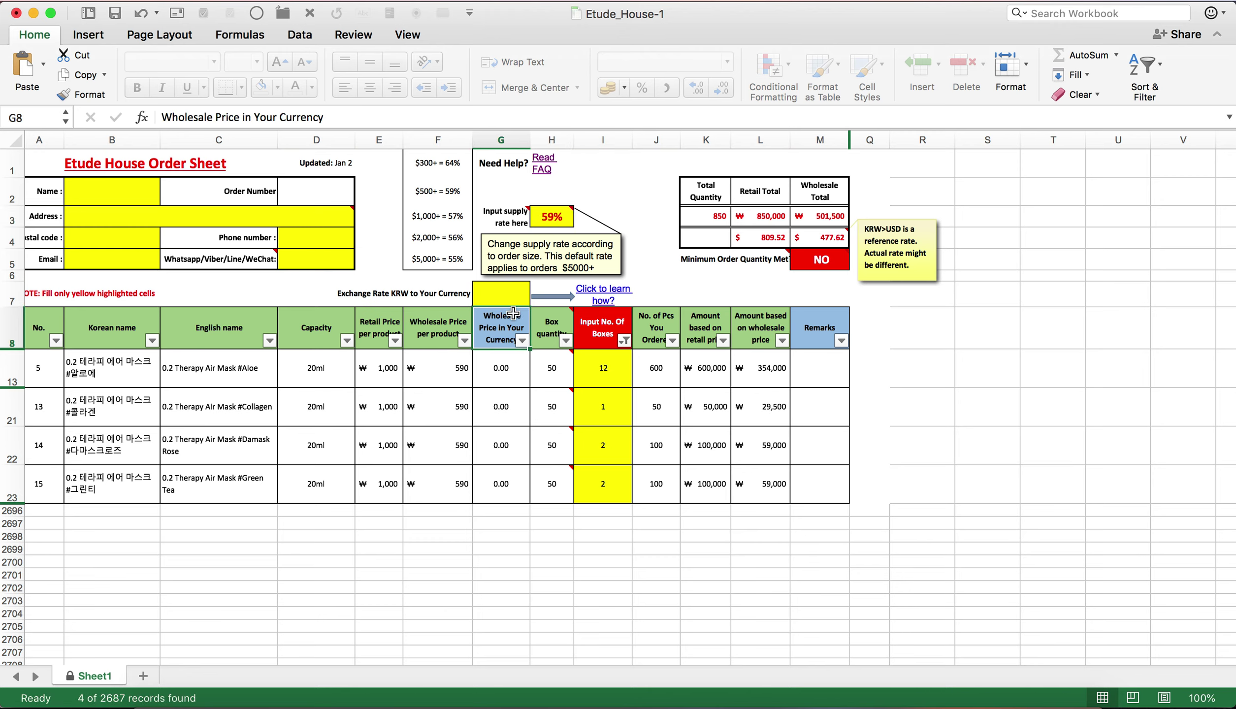
left_click(534, 369)
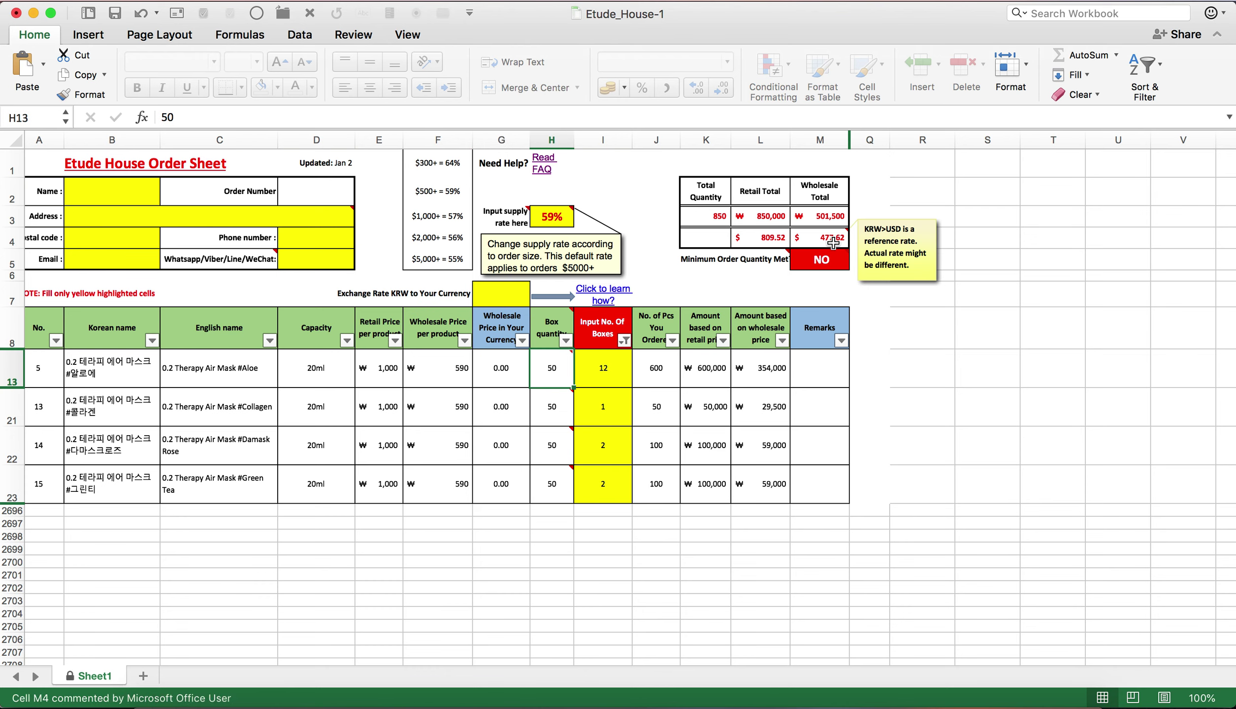
left_click(562, 219)
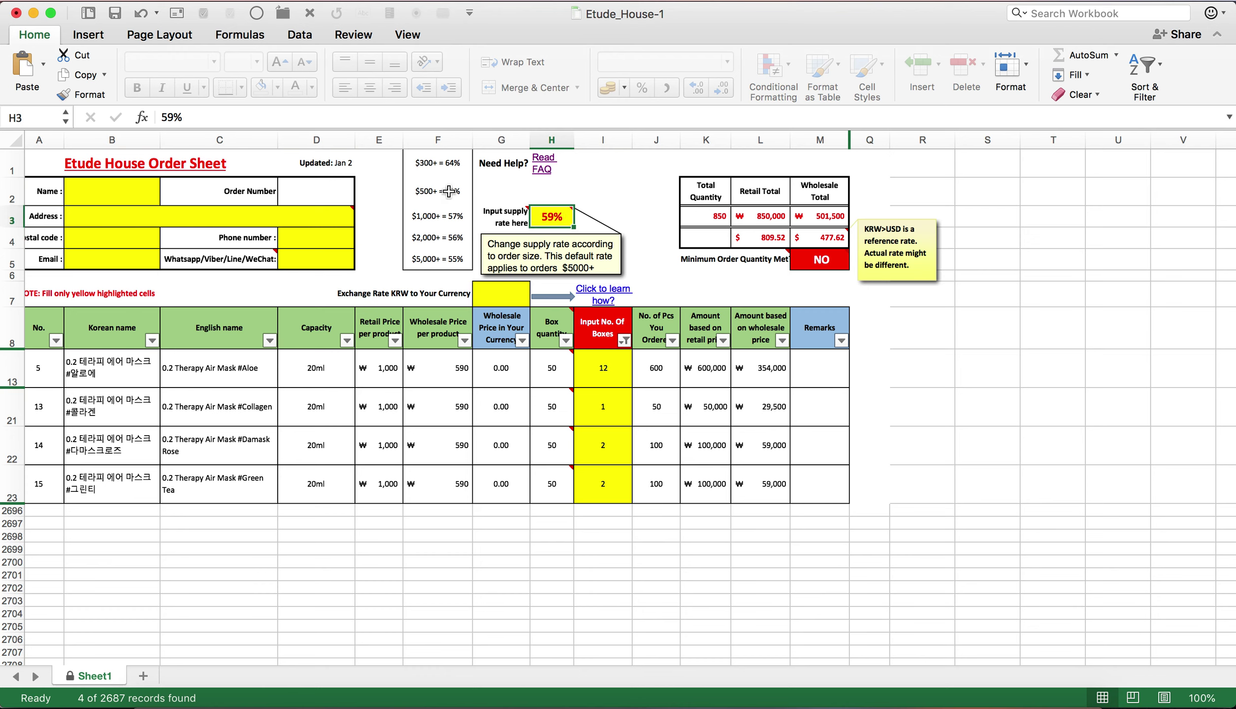
left_click(805, 240)
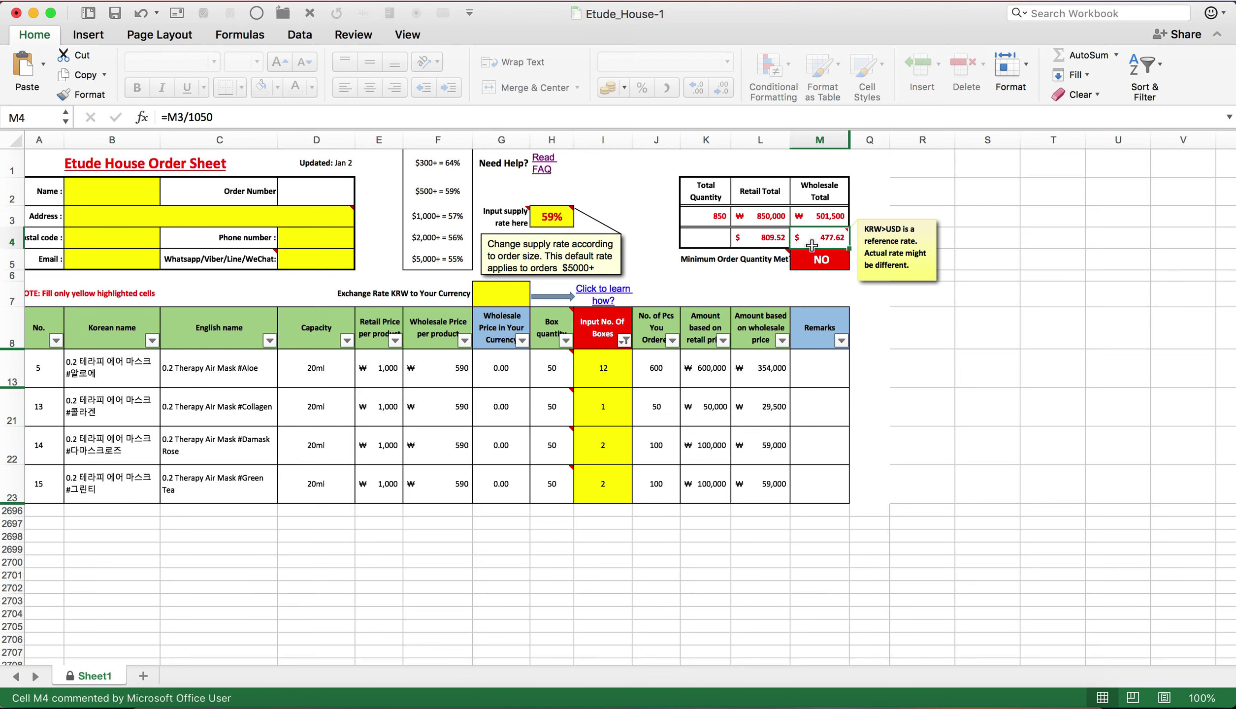
- Set the supply rate to 64% and select the box quantity of 0.2 Therapy Air Mask #Collagen
left_click(551, 217)
type("64%")
key("Return")
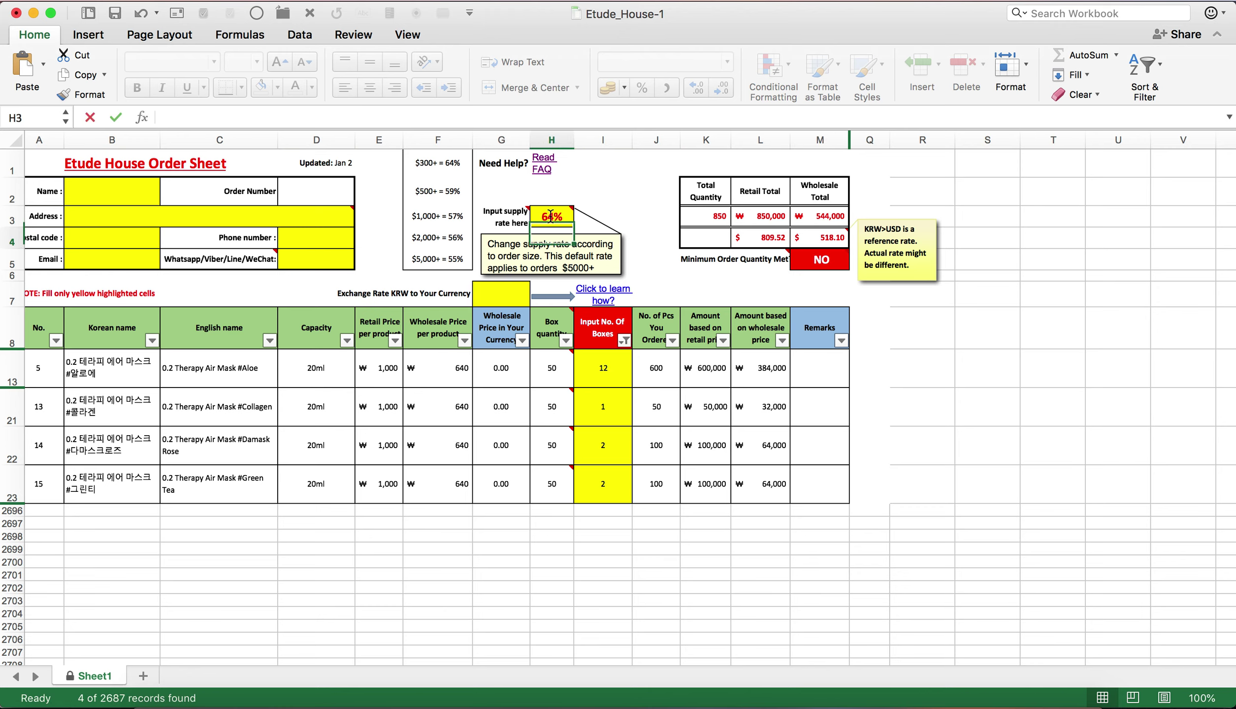
left_click(609, 403)
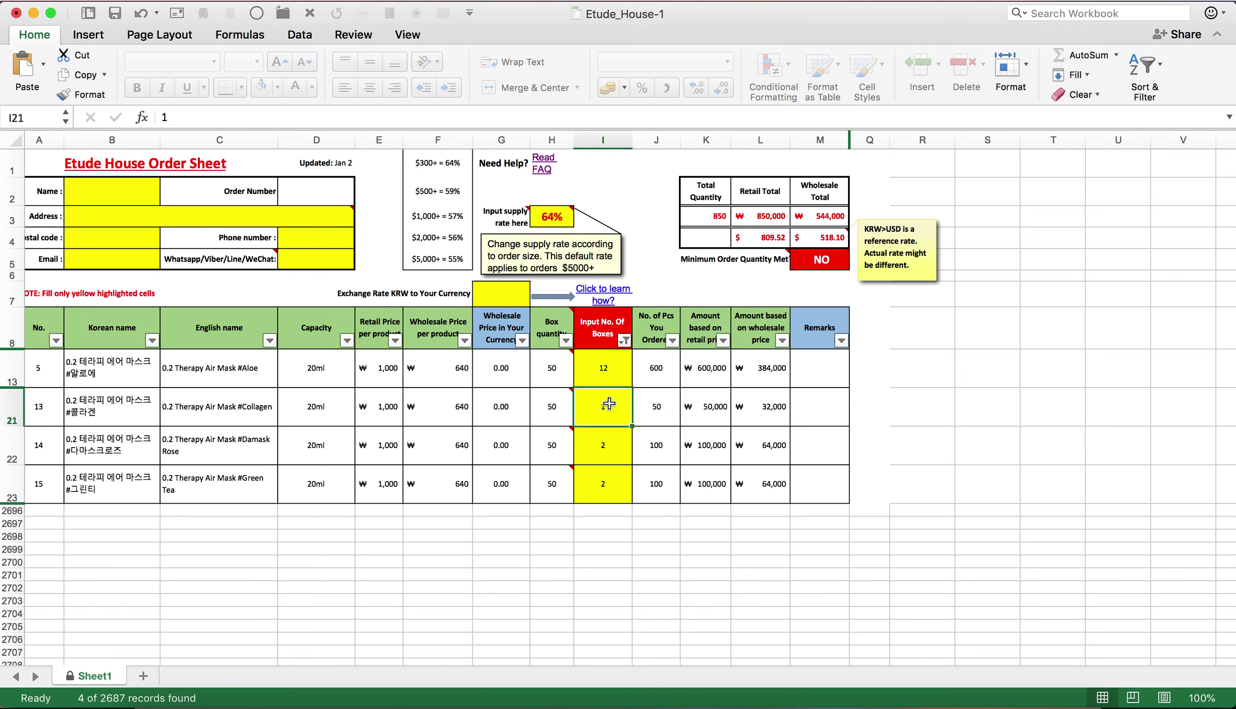
- Set the box quantity of 0.2 Therapy Air Mask #Collagen to 2 and the supply rate to 59%, checking the dollar wholesale total
type("2")
key("Return")
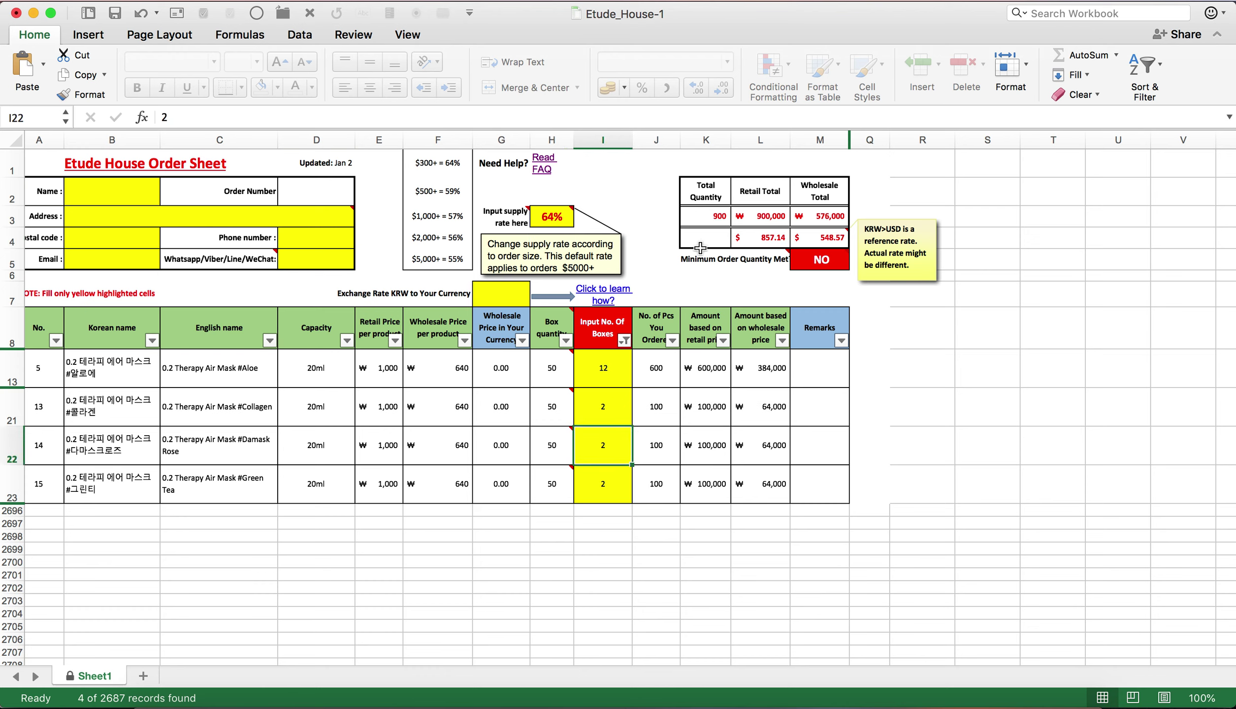
left_click(552, 218)
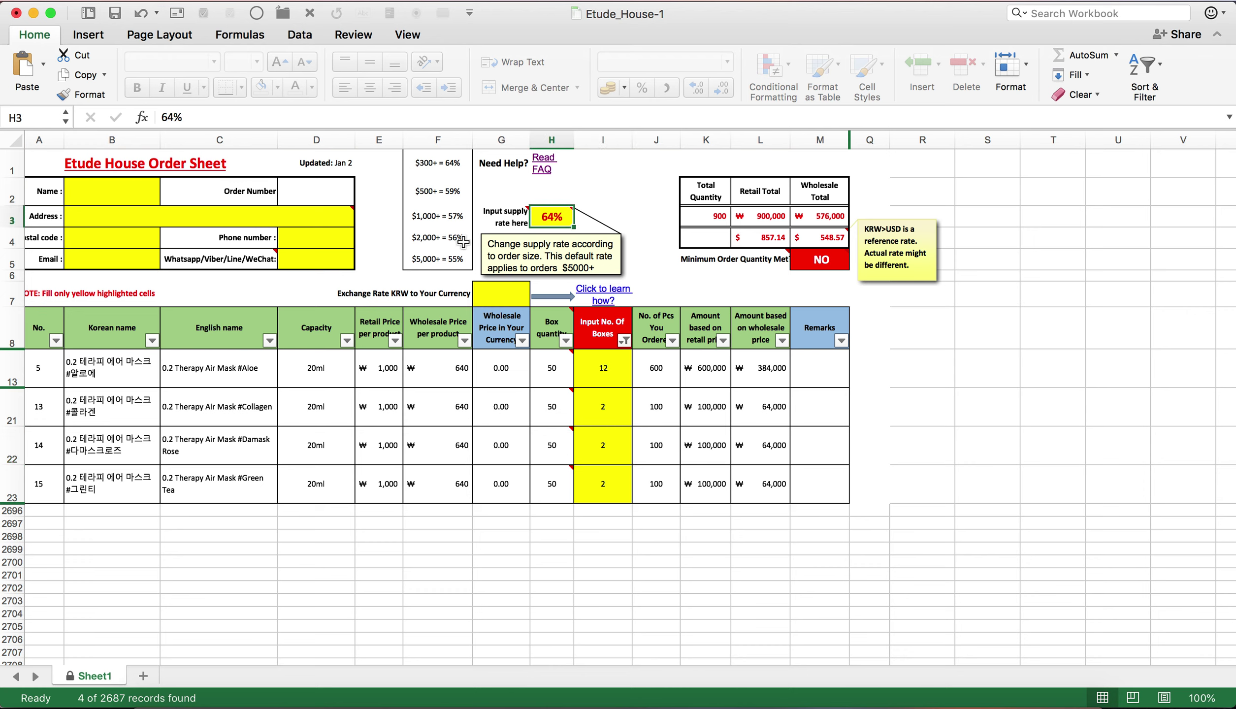
type("59%")
key("Return")
left_click(827, 241)
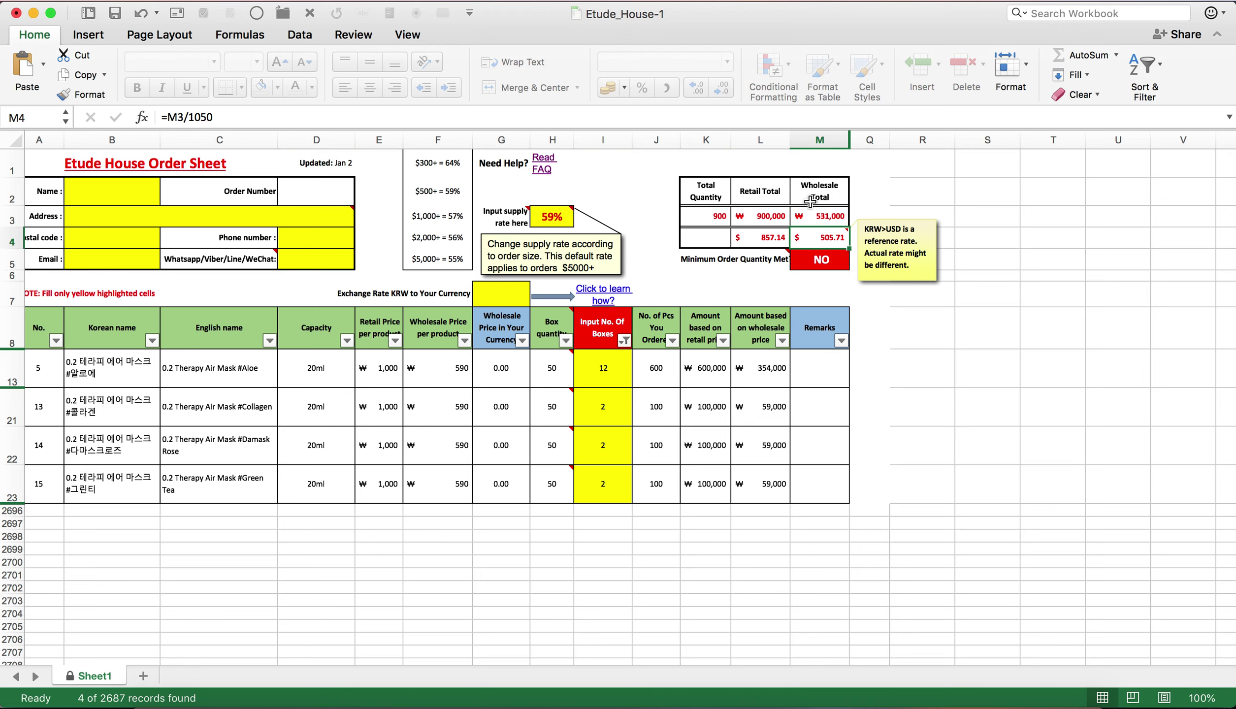
- Fill in the customer's name, address and postal code in the order form header and save the workbook
left_click(136, 190)
type("Test")
key("Return")
type("abc")
key("Return")
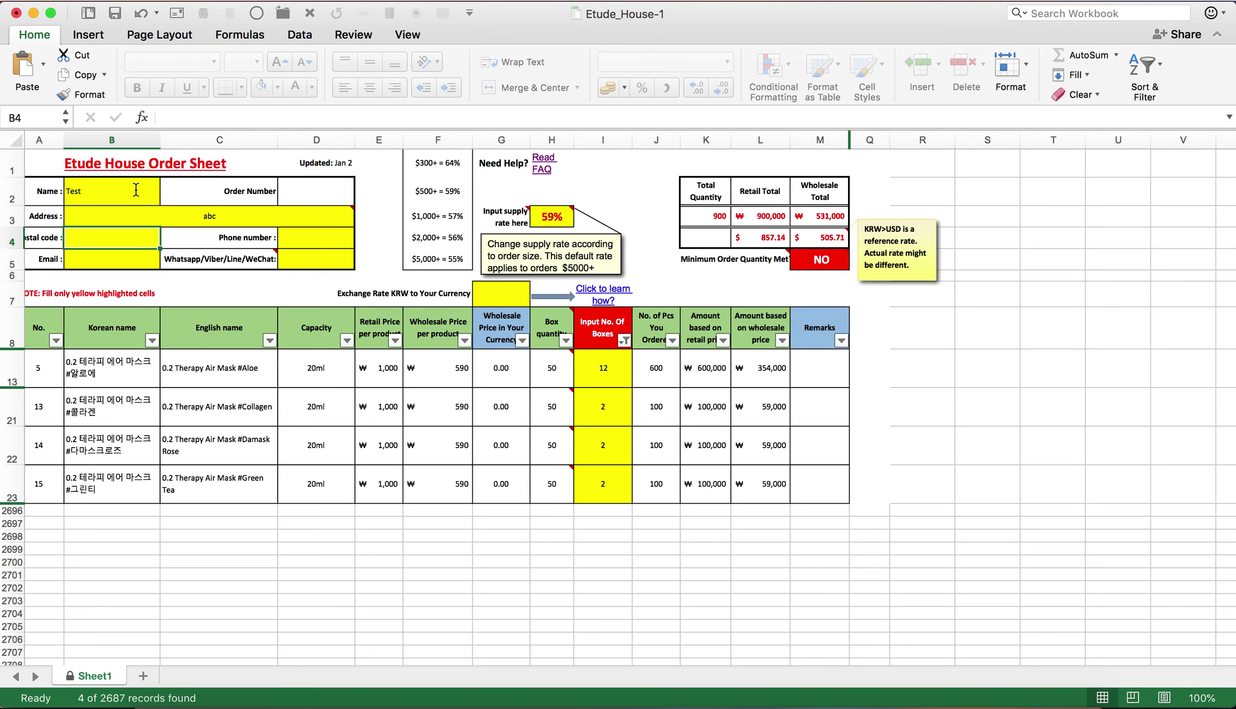
type("234")
key("Return")
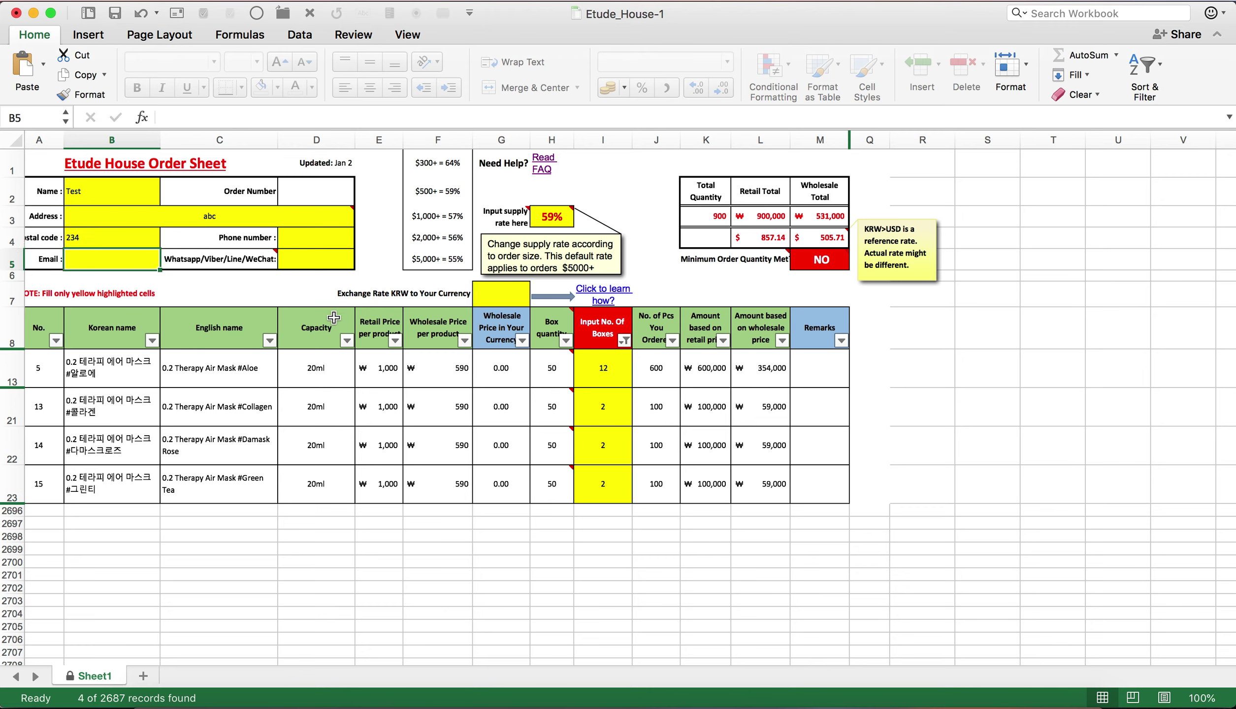
left_click(116, 21)
left_click(827, 237)
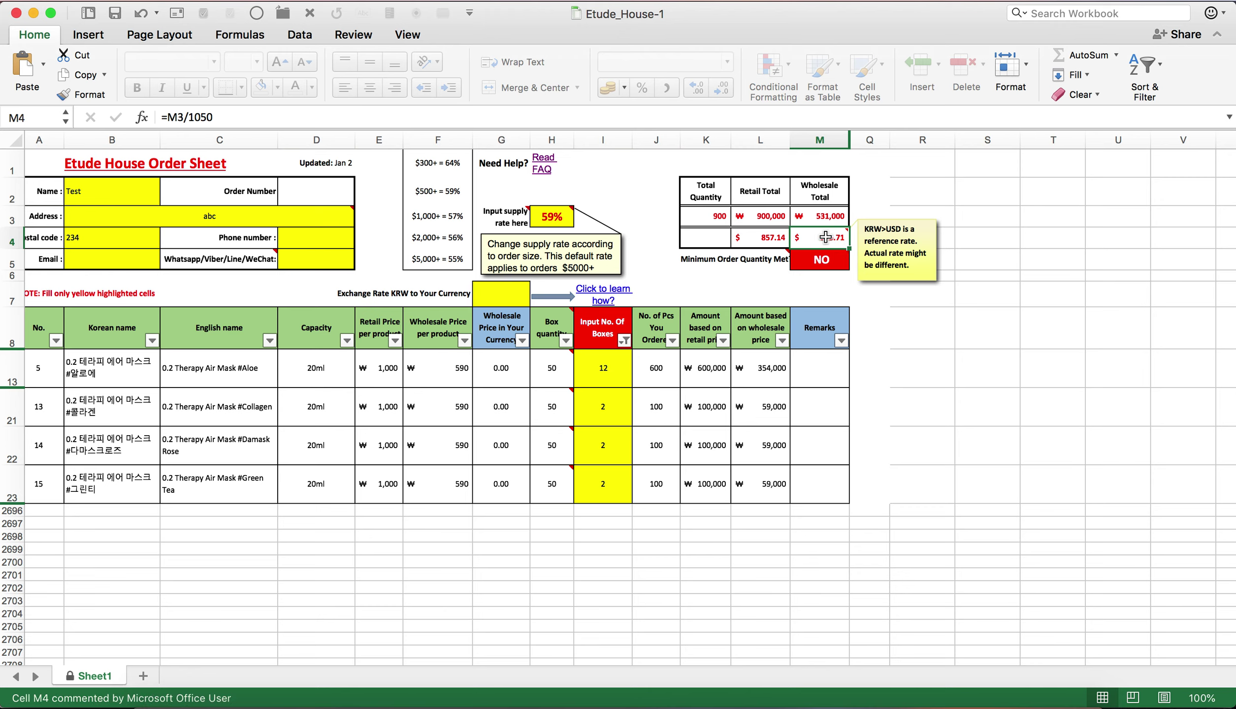
- Select the KRW exchange rate cell, switch to Firefox and search google.com in a new tab for "KRW TO EUR"
left_click(488, 301)
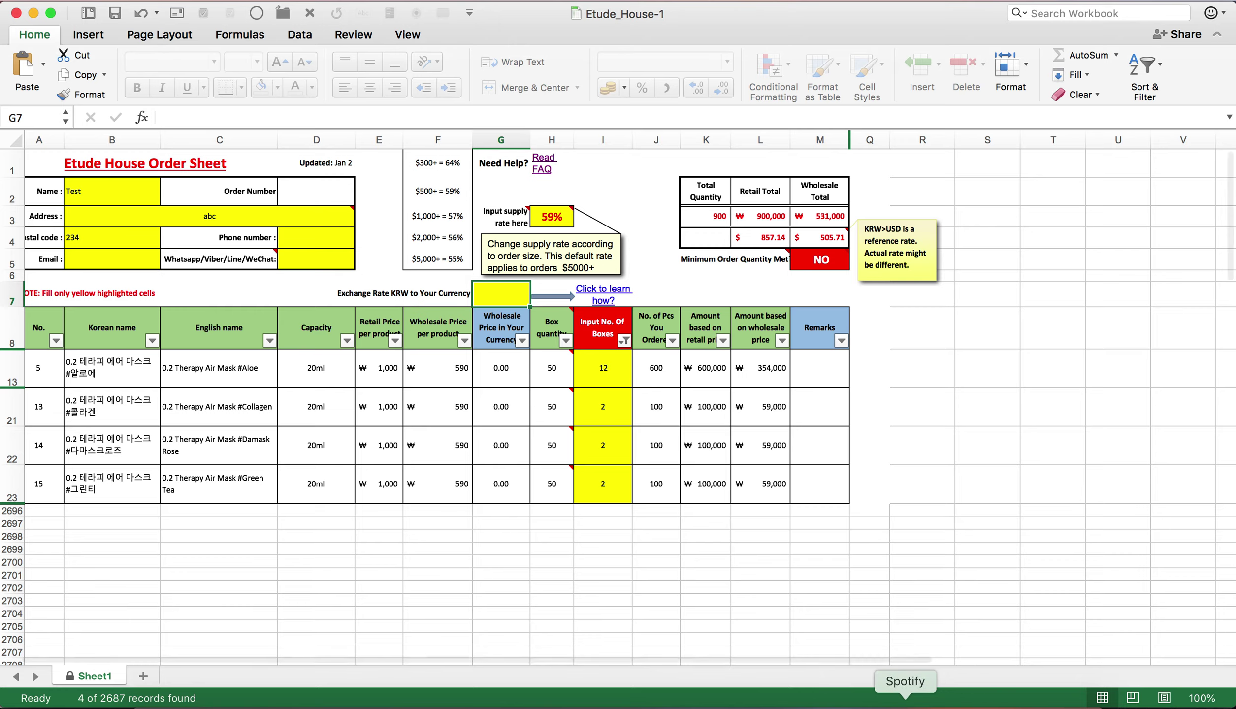
left_click(866, 704)
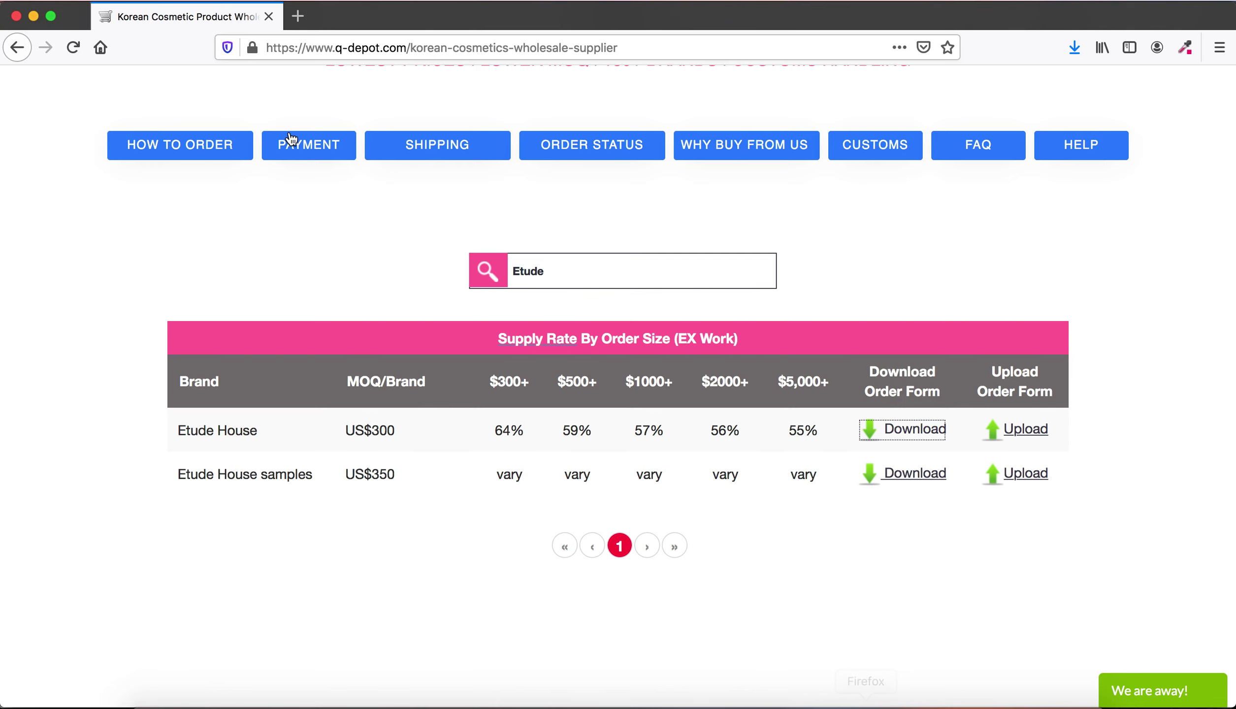
left_click(293, 16)
type("google.com")
key("Return")
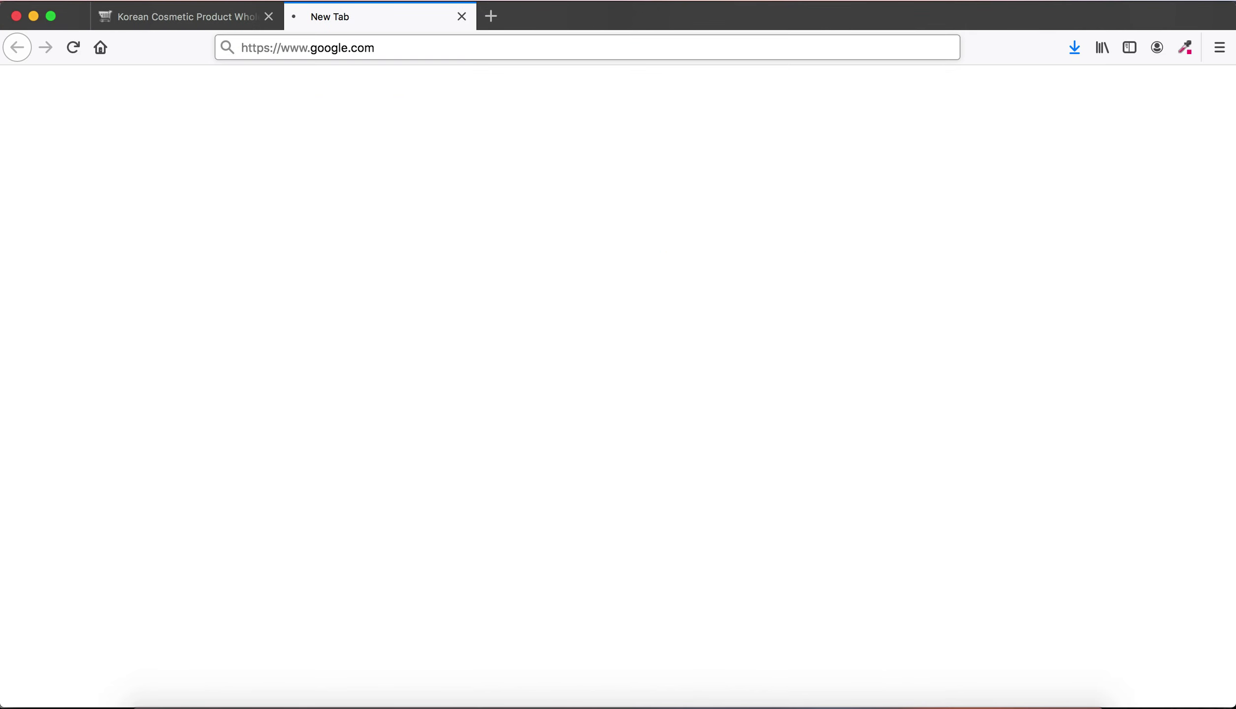
type("KRW")
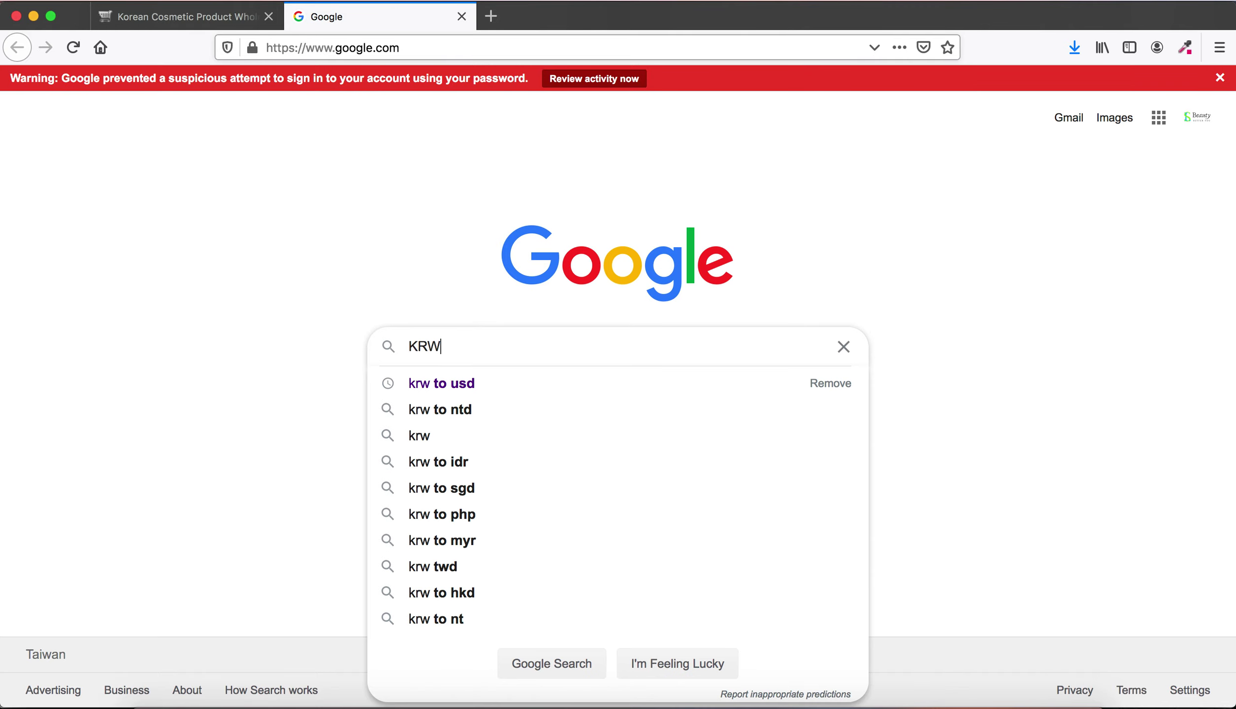
type(" TO EUR")
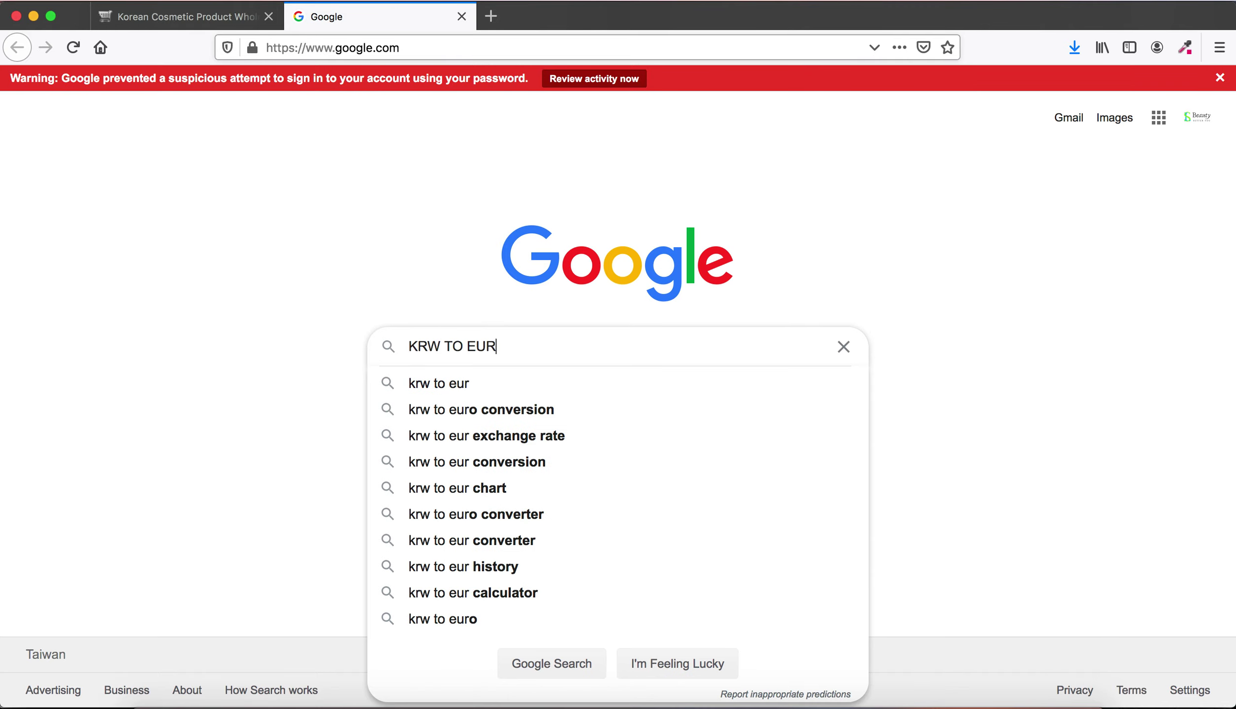
key("Return")
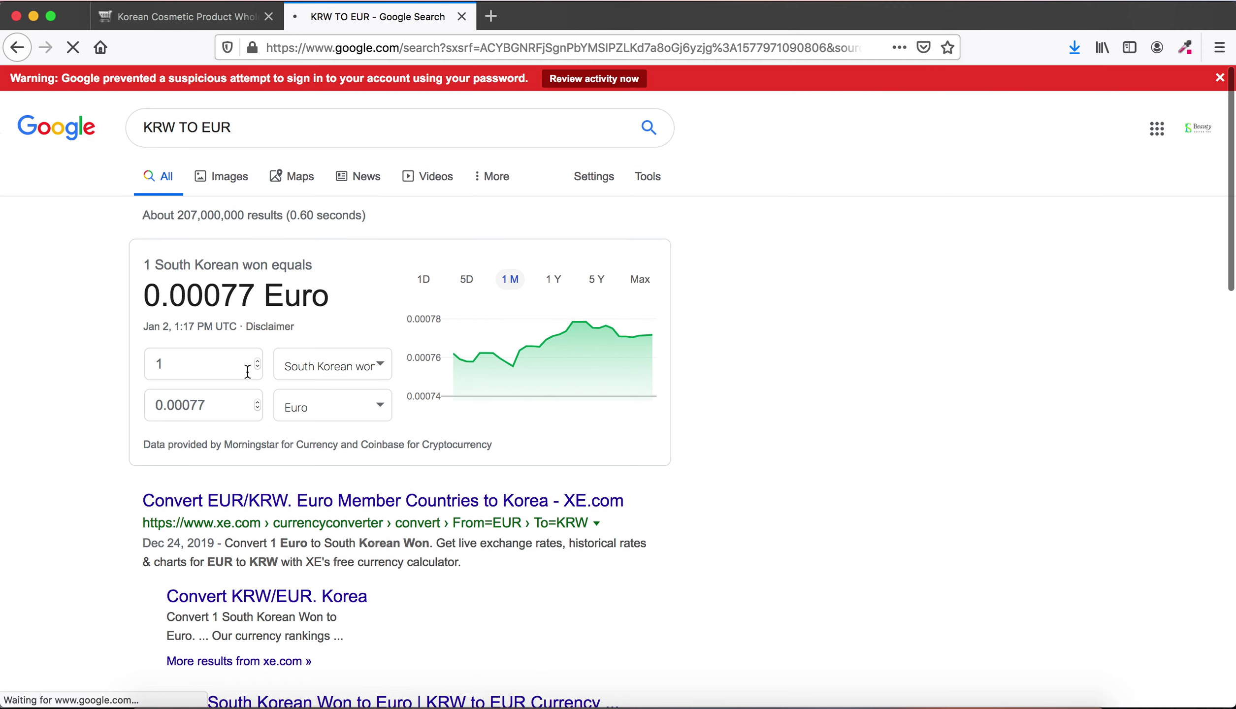
- Dismiss the account warning banner and select the won-to-euro rate 0.00077 in the currency converter result for copying
left_click_drag(143, 288, 255, 285)
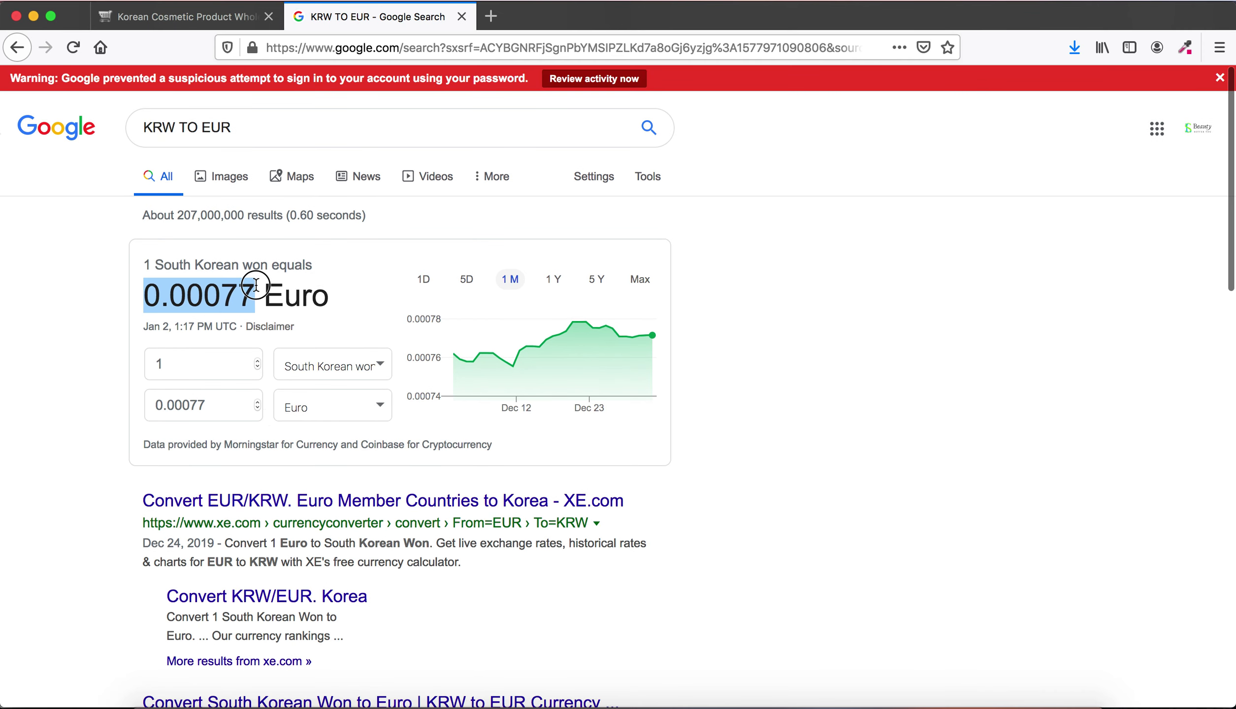
scroll(1224, 84, "down", 1)
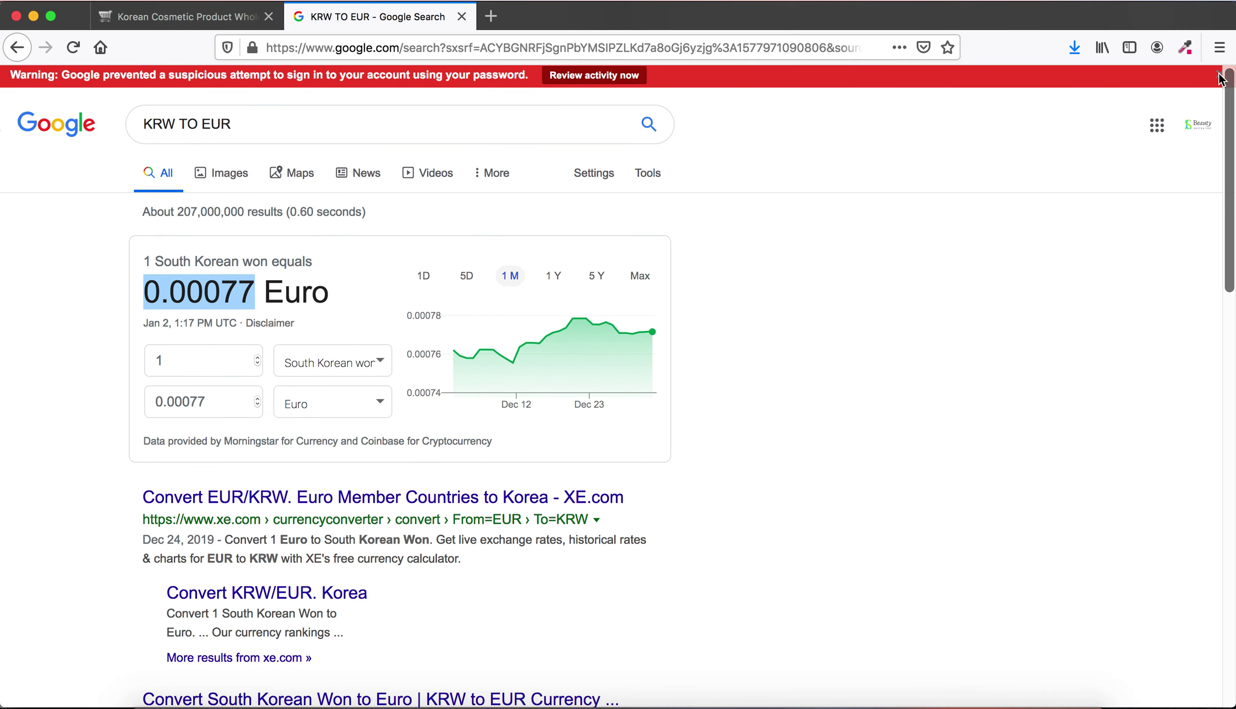
left_click(1219, 78)
left_click_drag(150, 269, 265, 268)
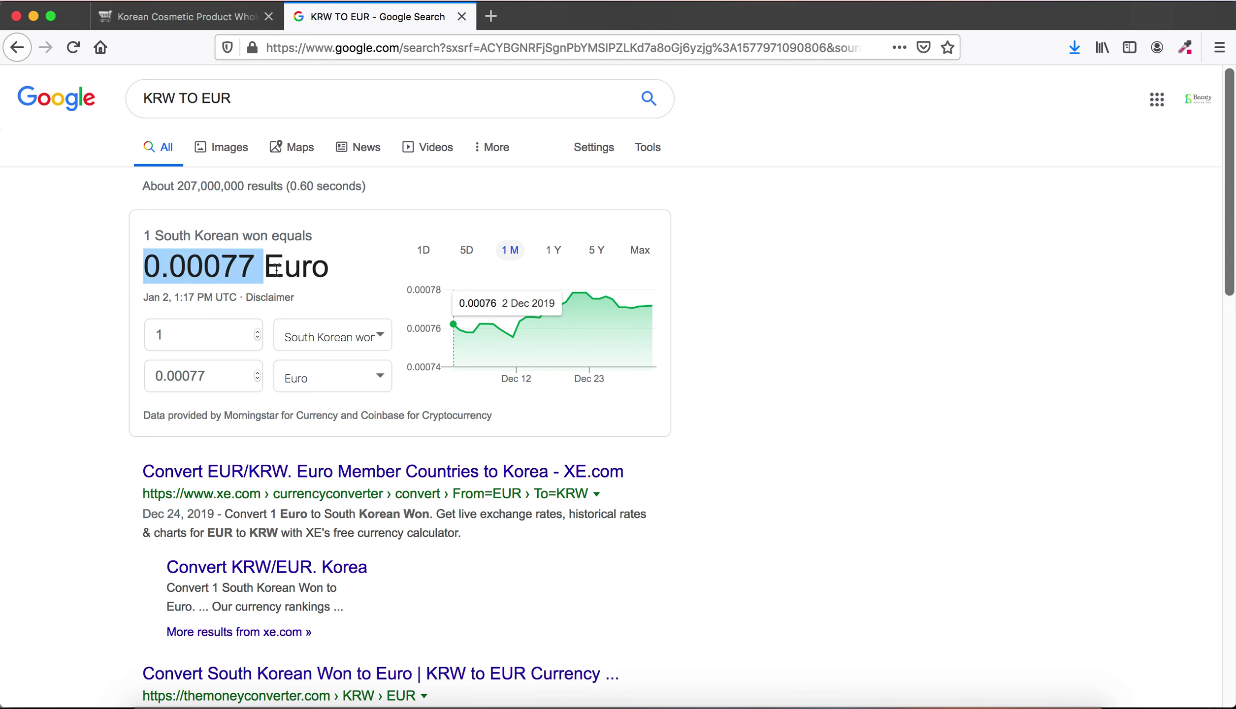
left_click(251, 265)
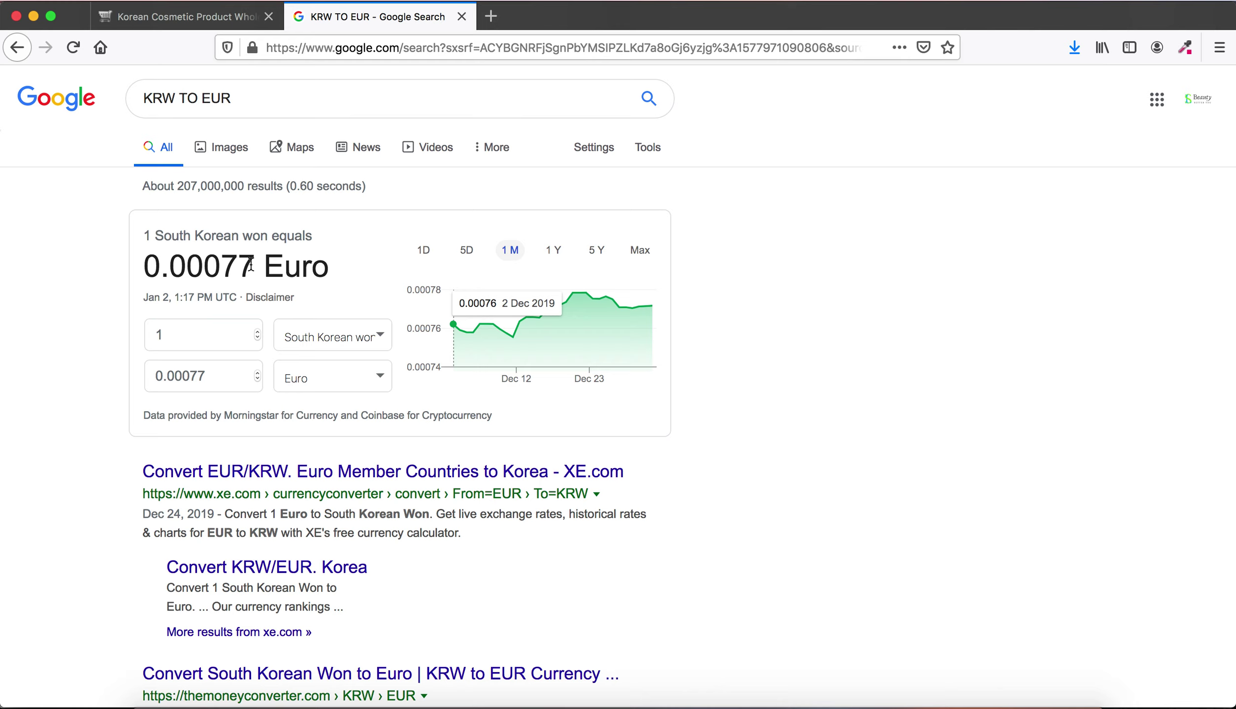
mouse_move(251, 265)
left_mouse_down()
mouse_move(146, 266)
mouse_move(251, 259)
left_mouse_up()
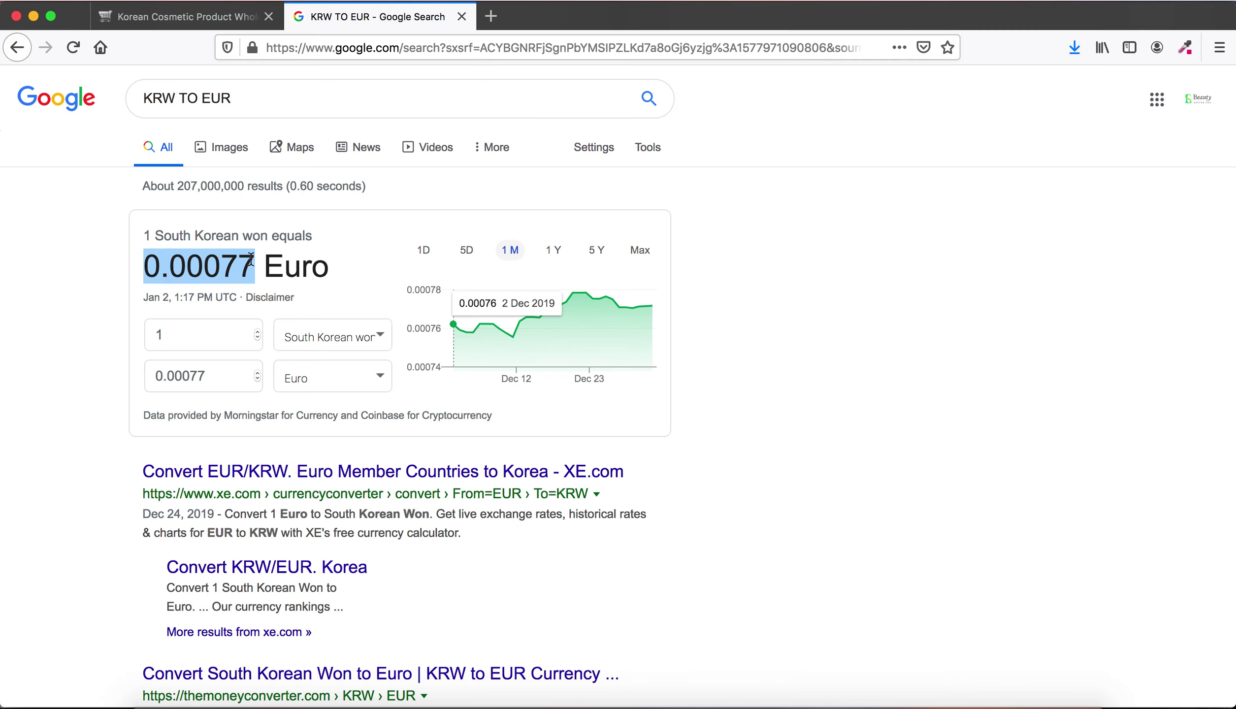
- Switch to Excel and try to paste the copied euro rate into the yellow exchange rate cell
left_click(365, 689)
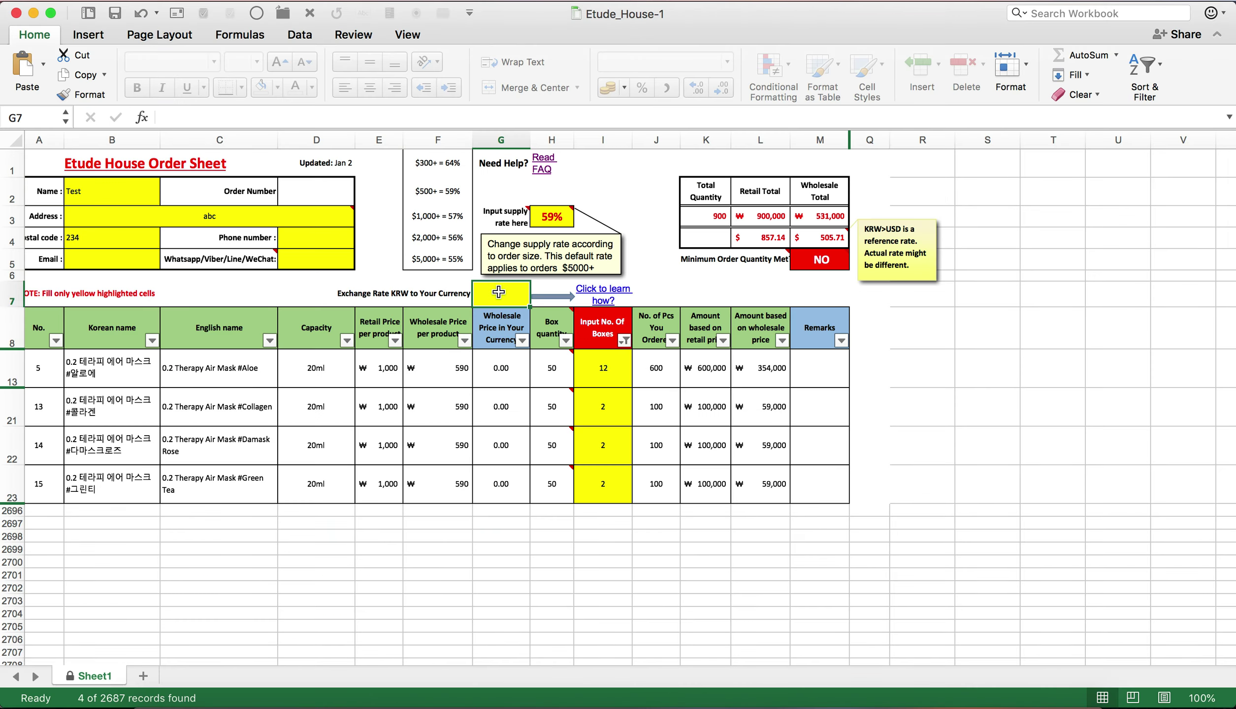
left_click(499, 342)
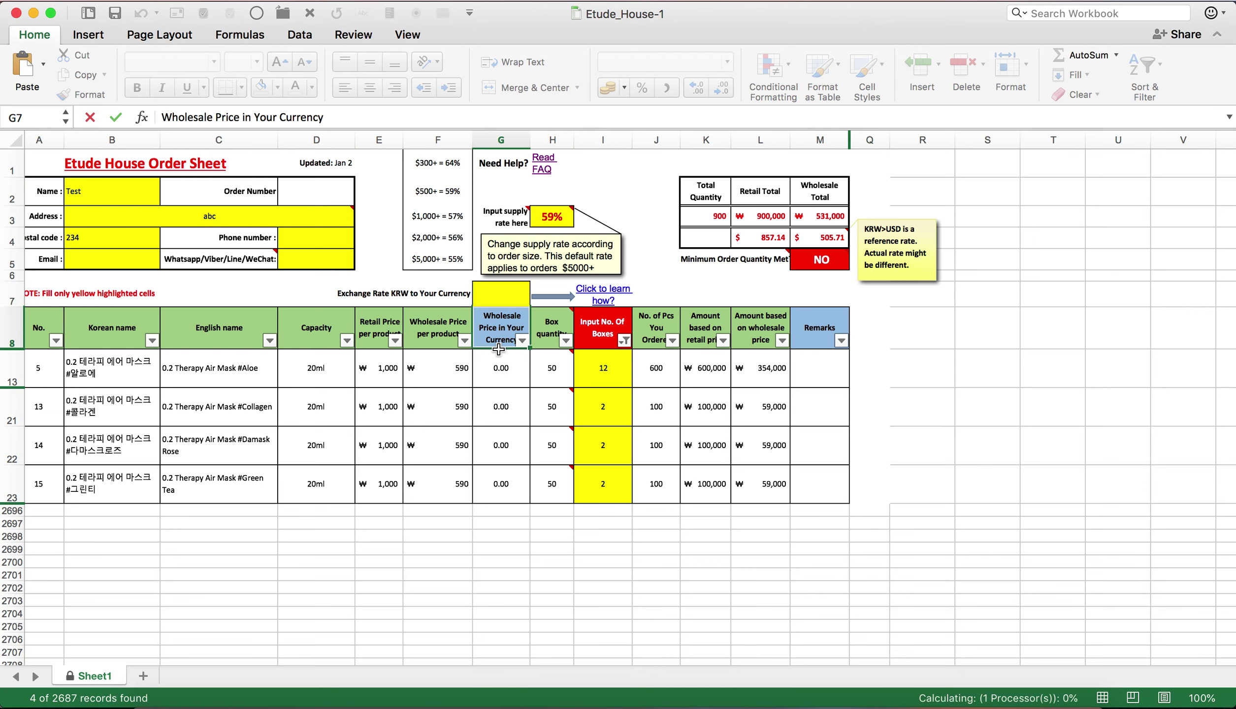
left_click(499, 302)
double_click(500, 296)
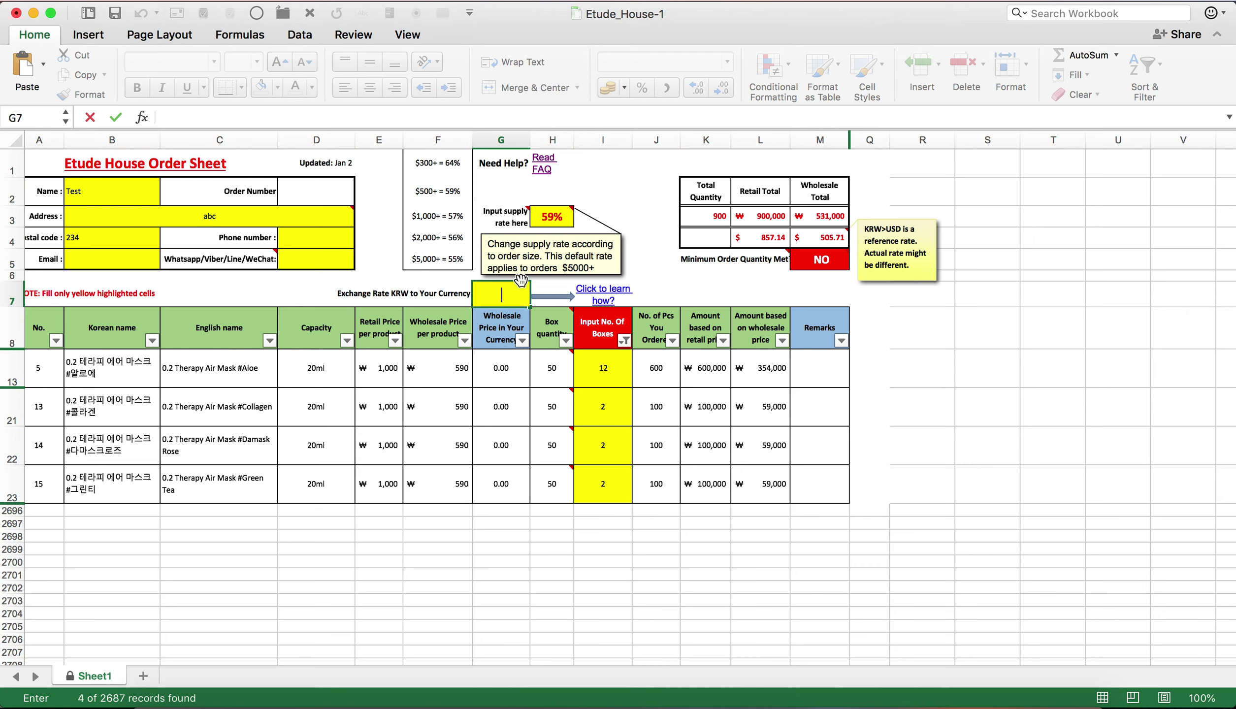
right_click(510, 294)
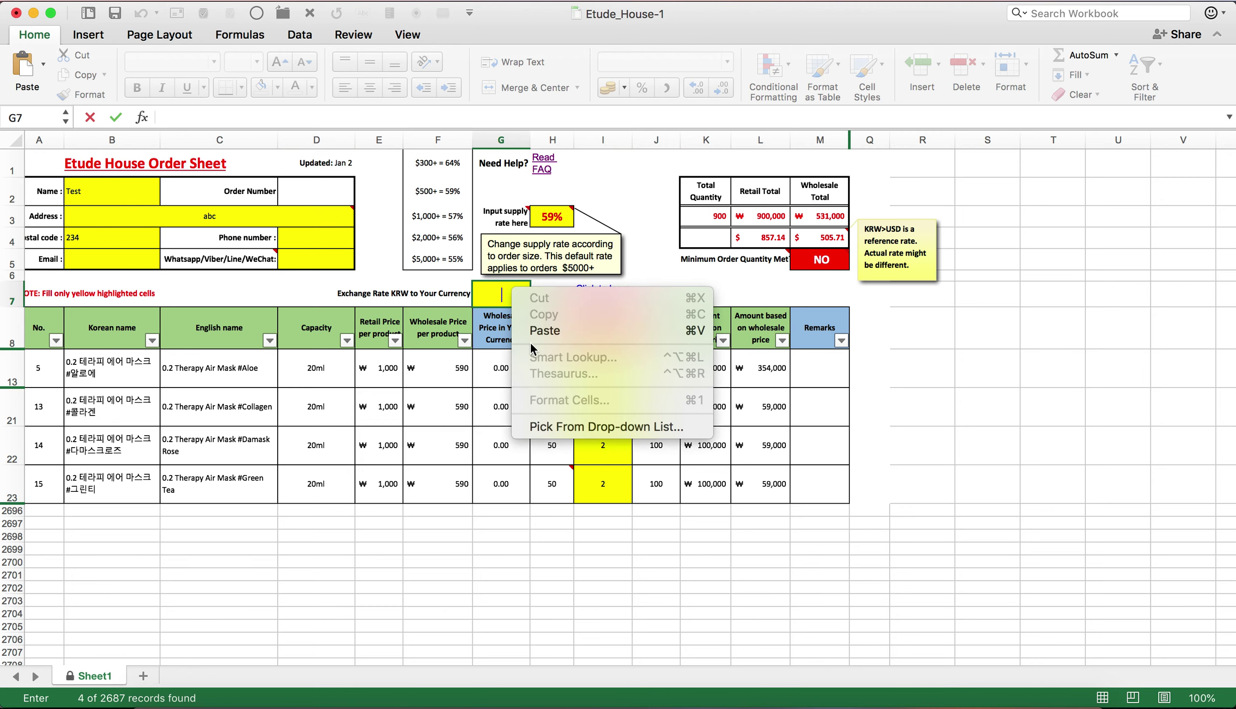
left_click(531, 334)
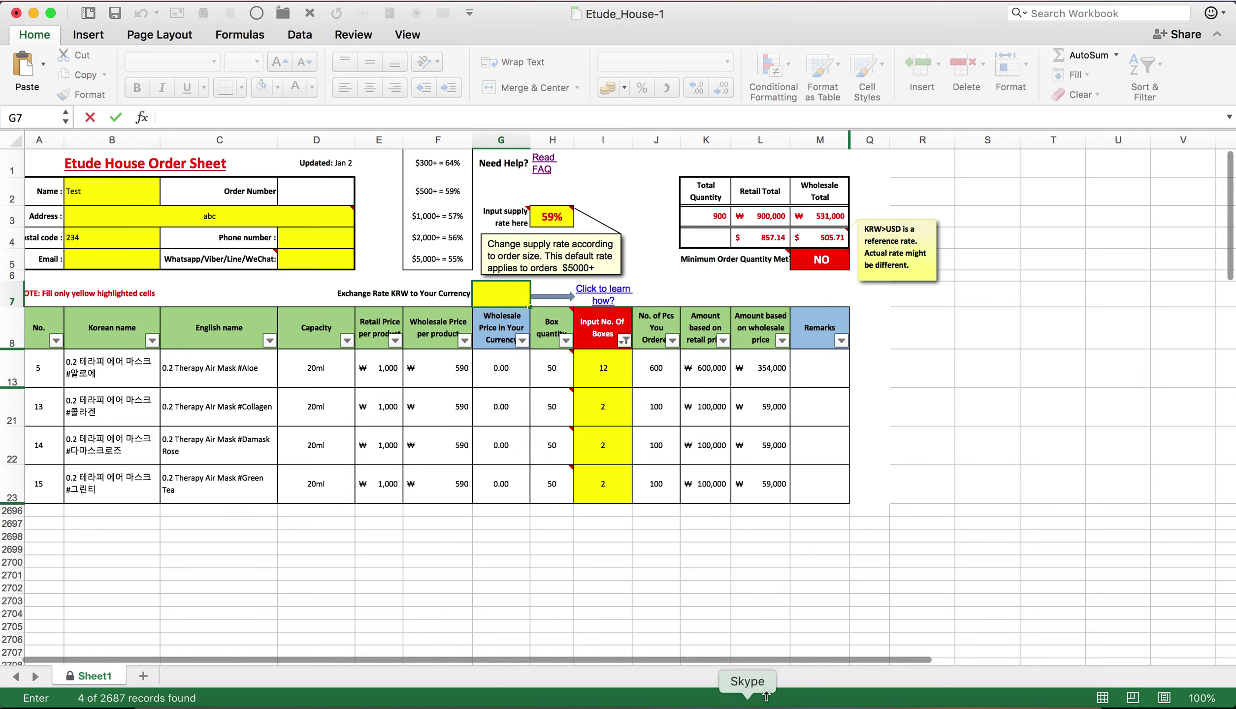
- Recheck the euro rate in Firefox, return to Excel and enter 0.00077 as the exchange rate KRW to Your Currency
left_click(864, 703)
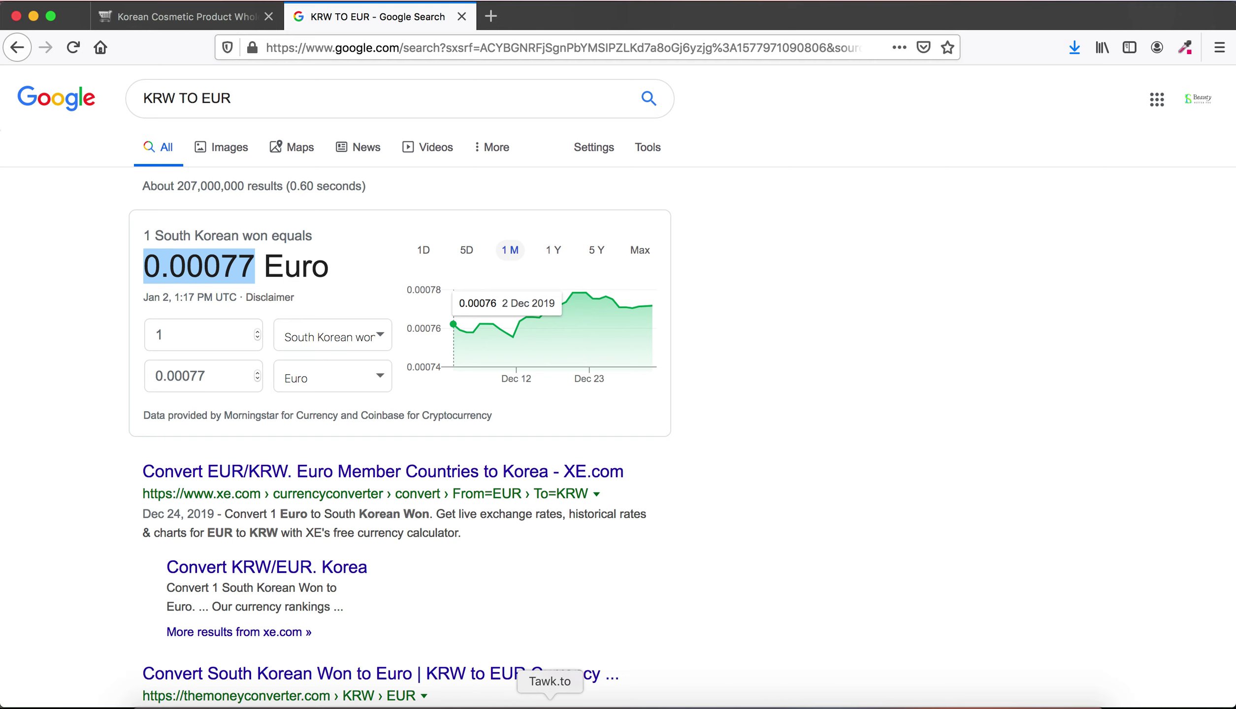
left_click(311, 702)
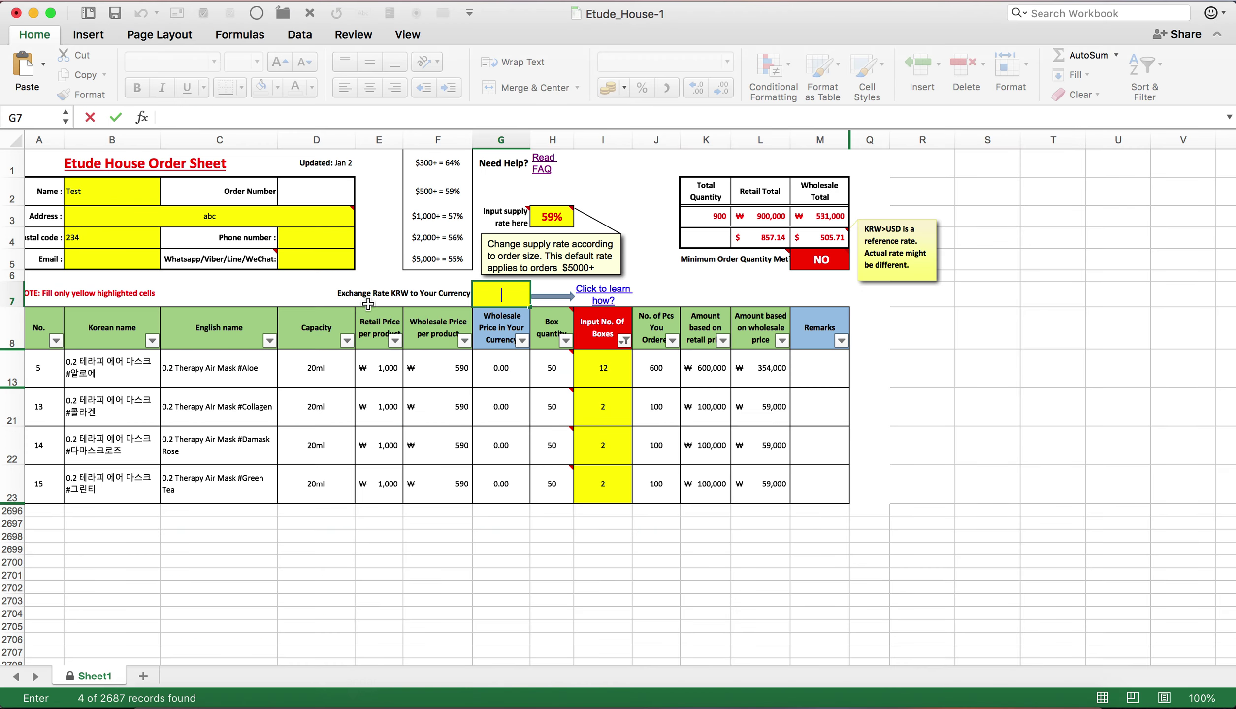
left_click(494, 367)
left_click(501, 296)
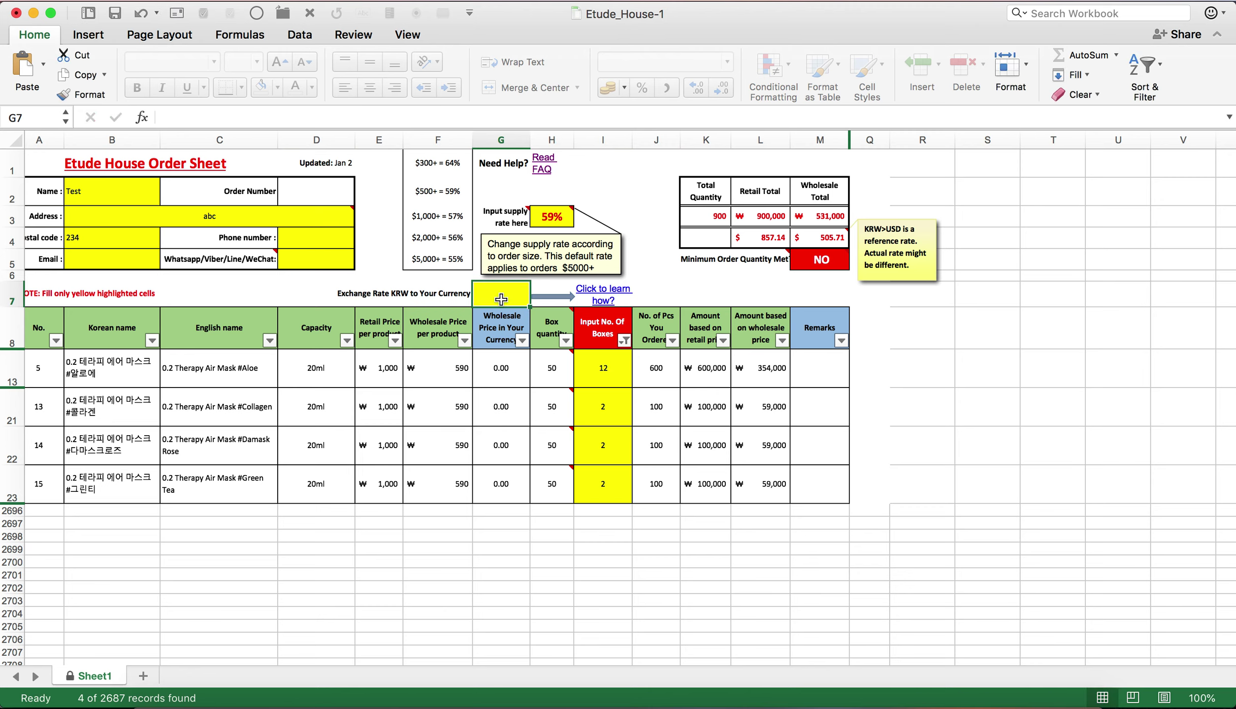
type("0.00077")
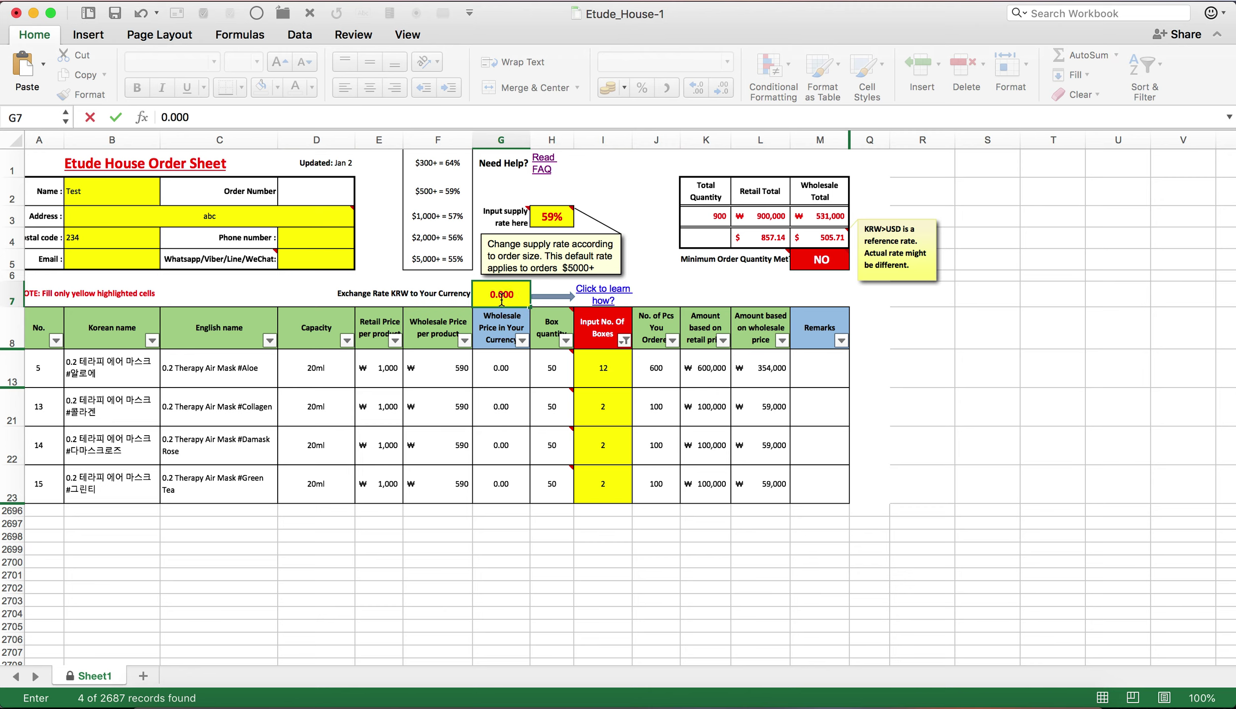
key("Return")
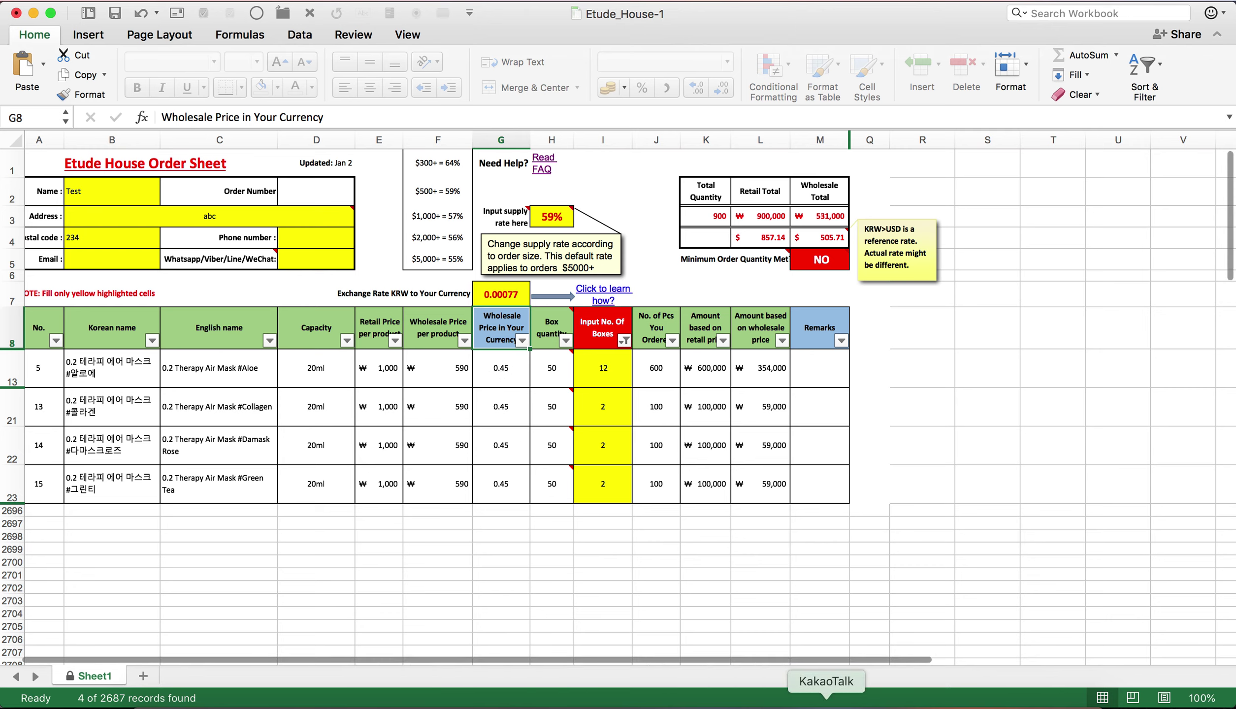
- Switch to Firefox, change the Google search to "KRW TO MYR" and copy the ringgit rate 0.0035
left_click(867, 701)
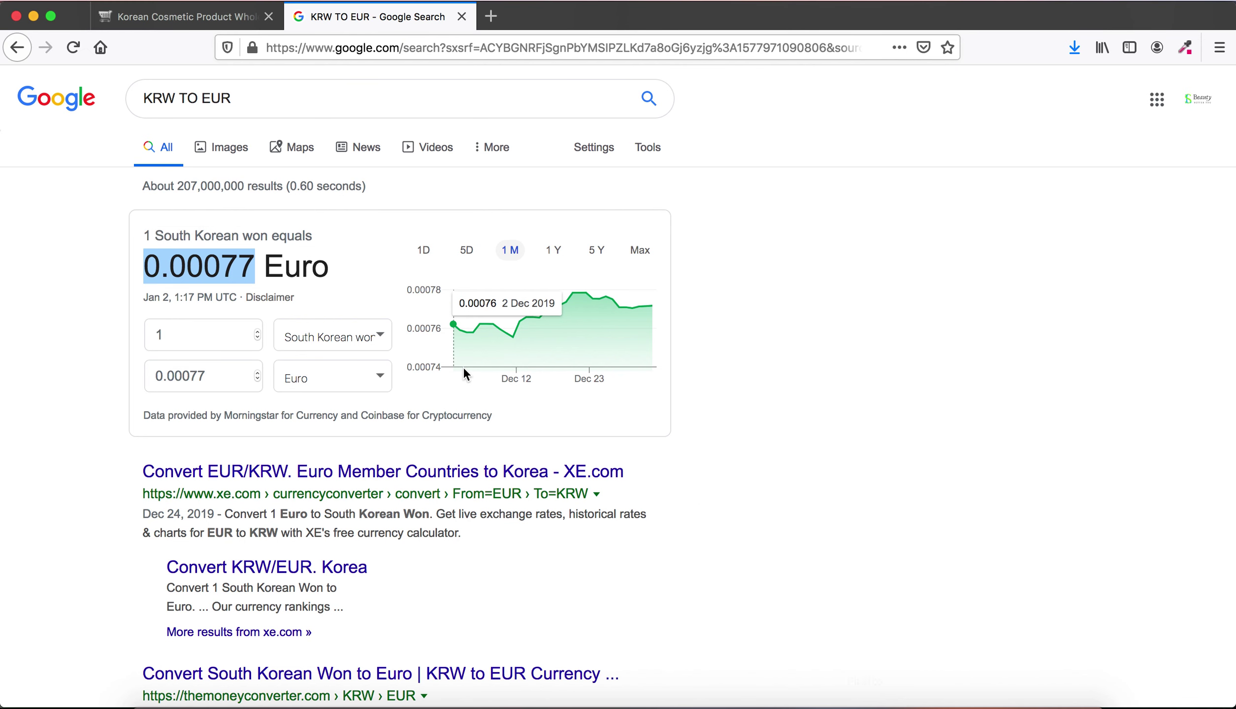
double_click(205, 102)
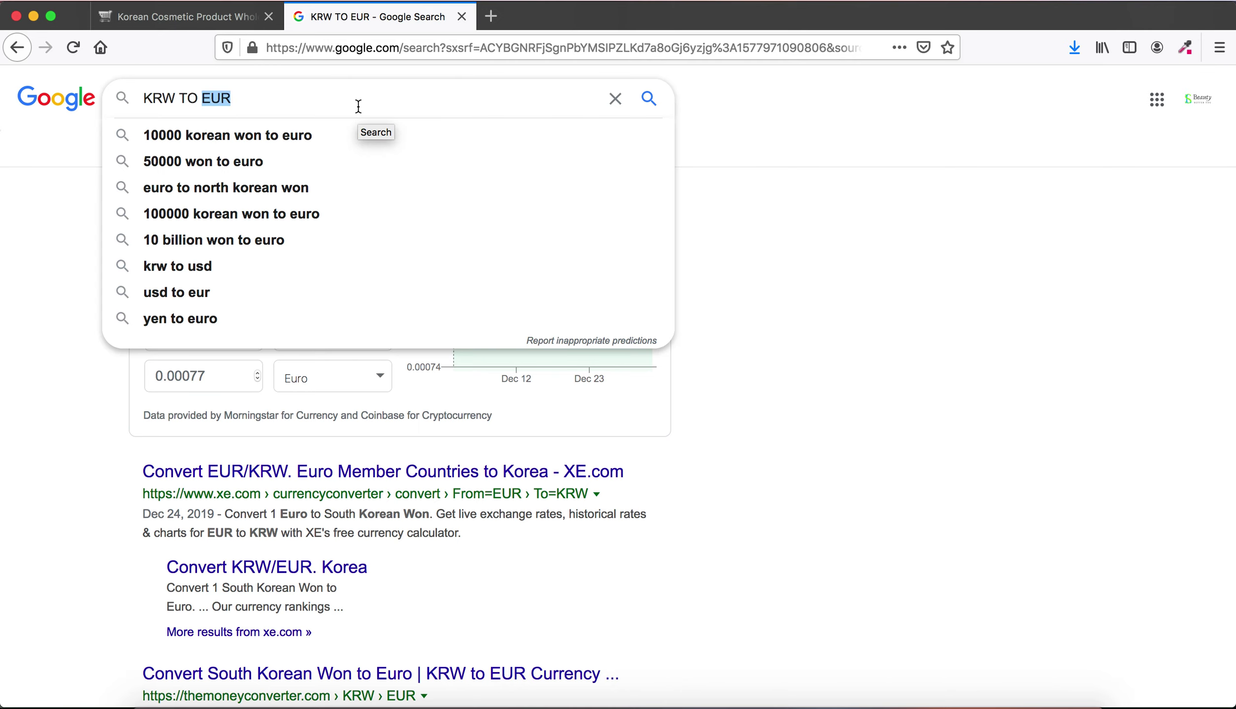
type("MYR")
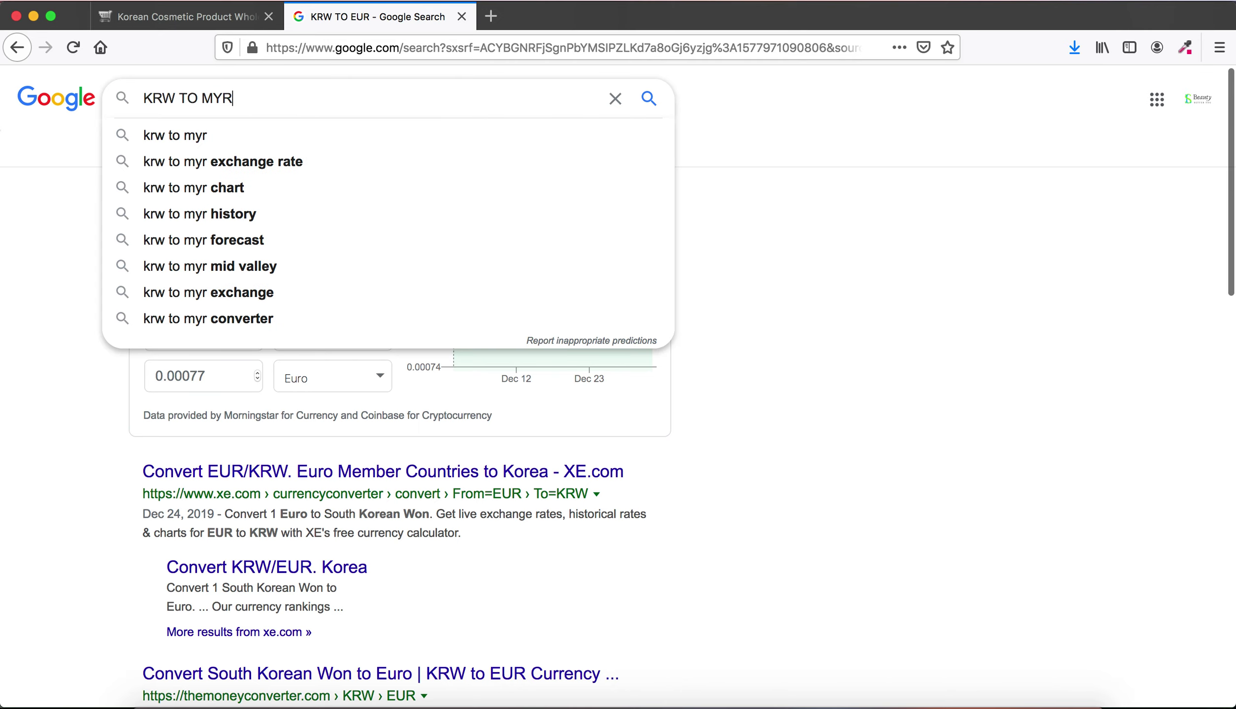
key("Return")
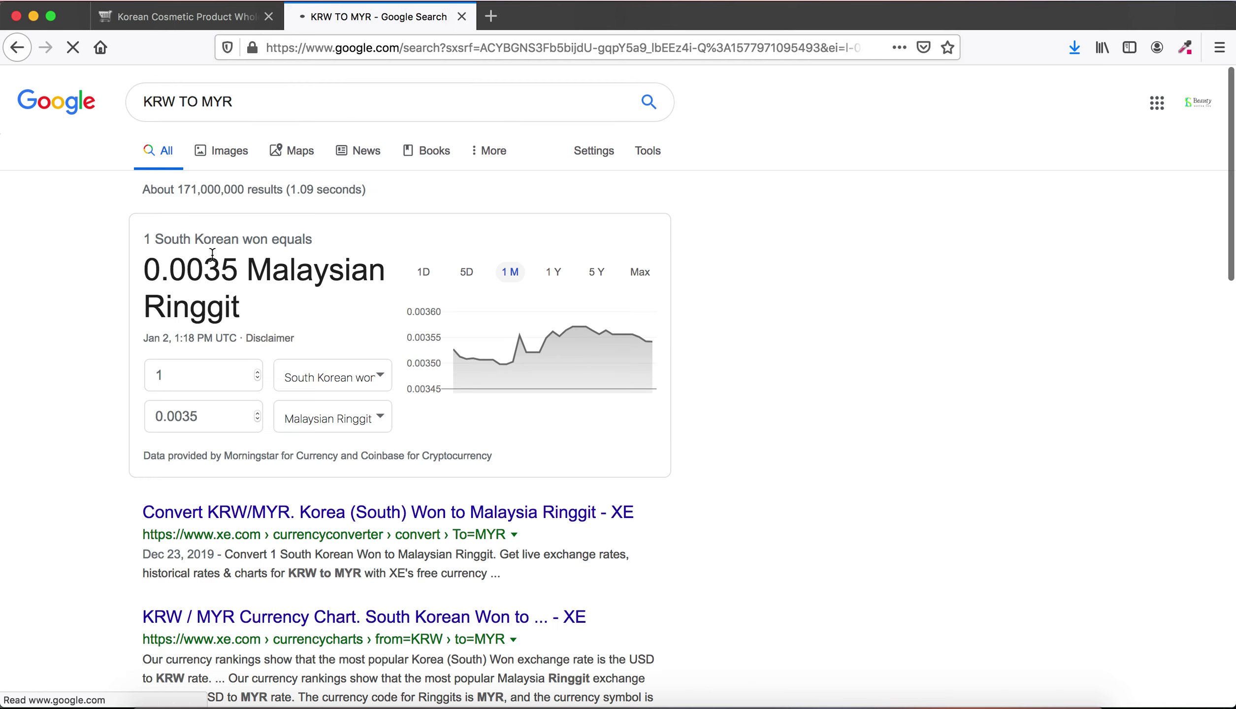
left_click_drag(144, 270, 238, 270)
key("super+c")
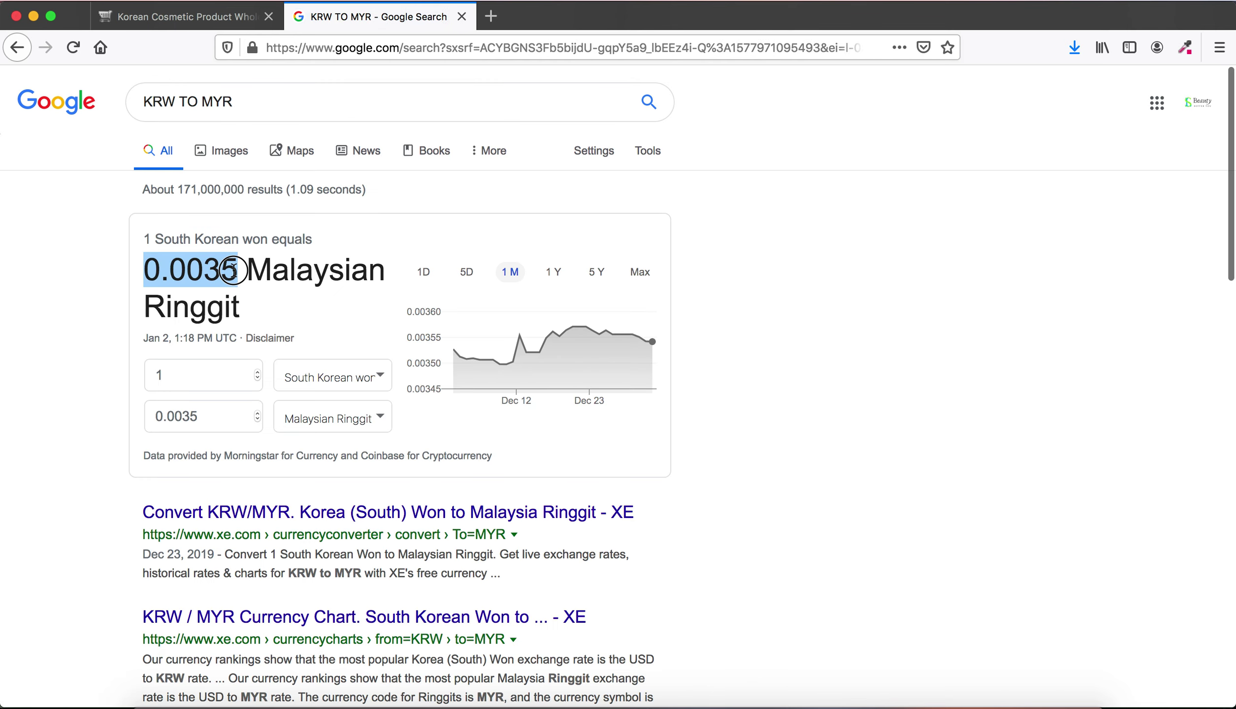
- Switch to Excel and replace the exchange rate KRW to Your Currency with the copied 0.0035
left_click(308, 705)
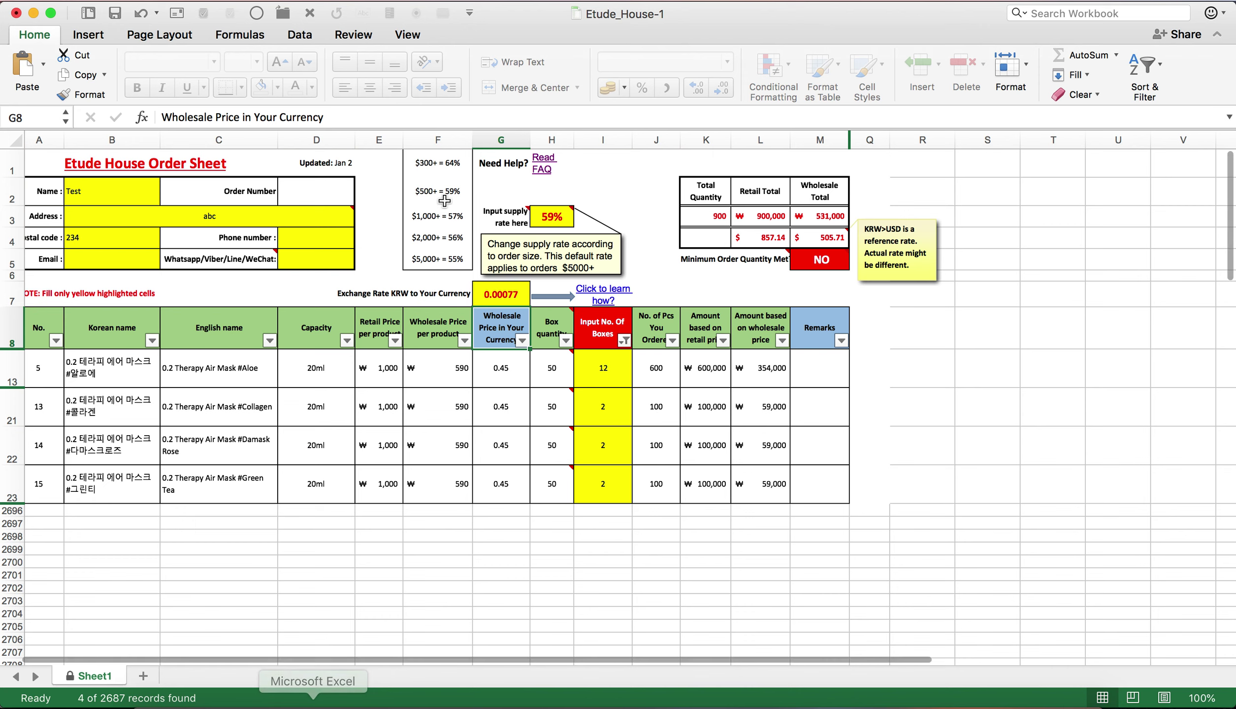
key("super+v")
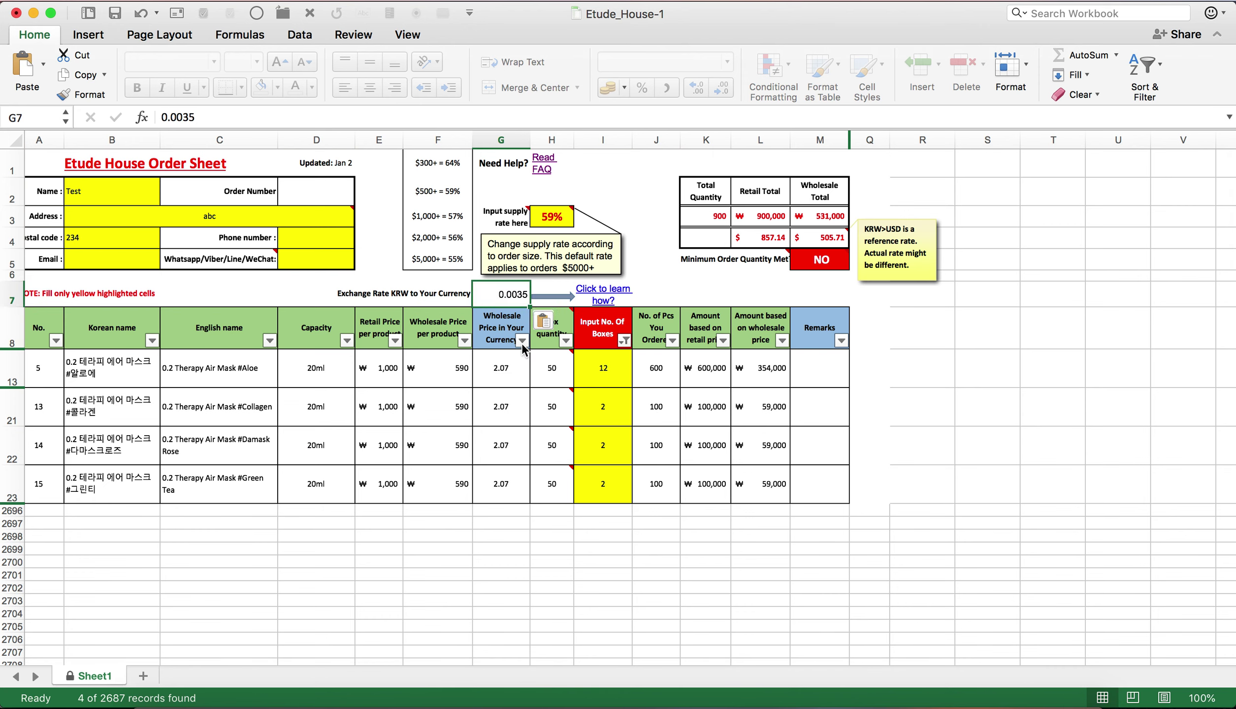
key("Return")
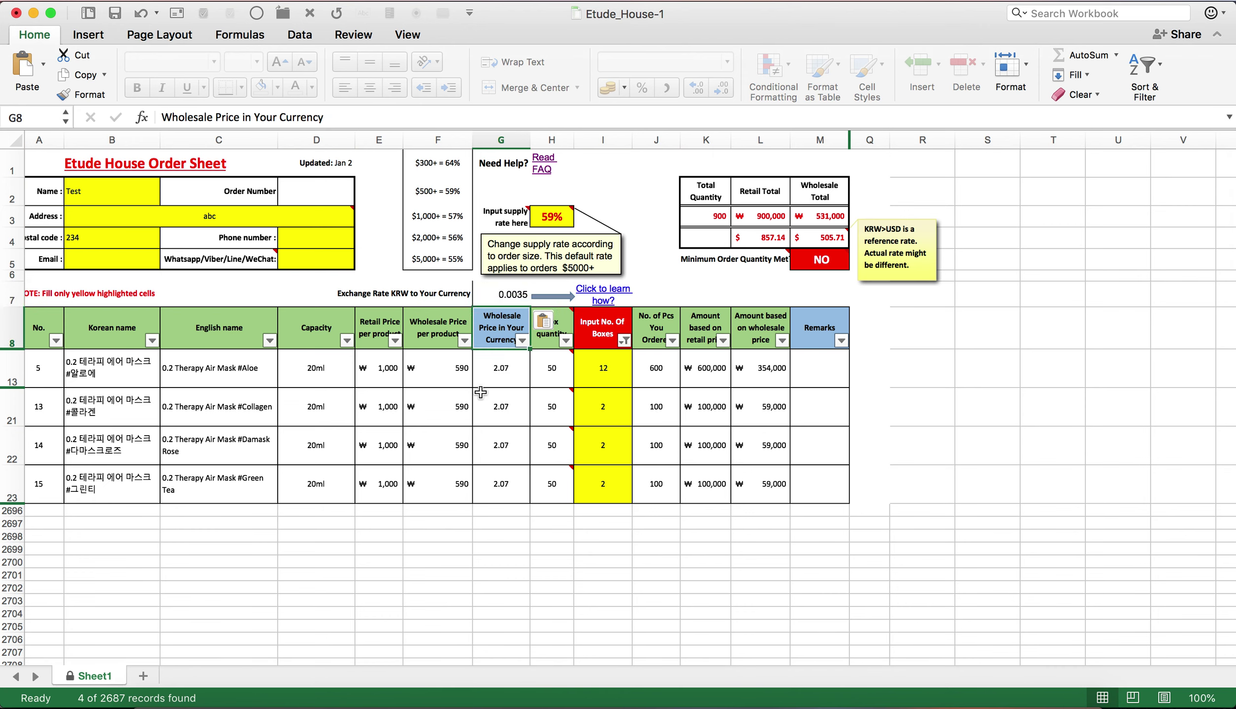
- Undo the last exchange rate entry and save the order workbook
left_click(508, 300)
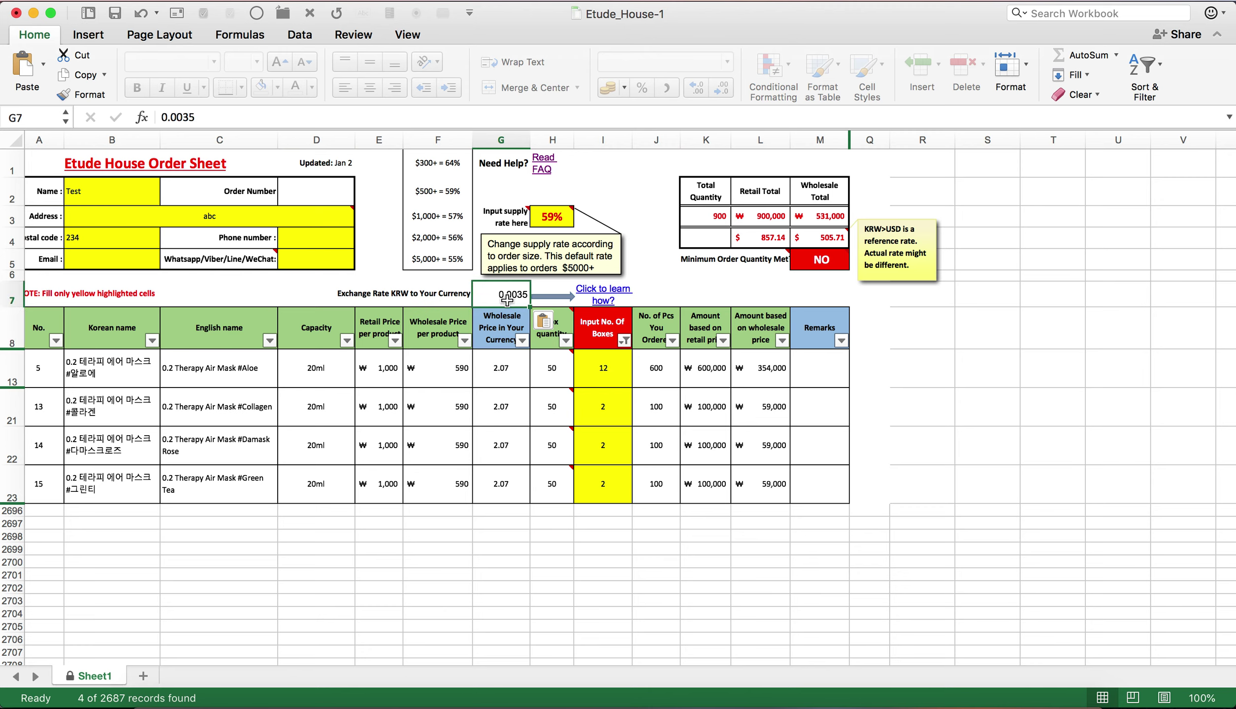
left_click_drag(497, 369, 513, 473)
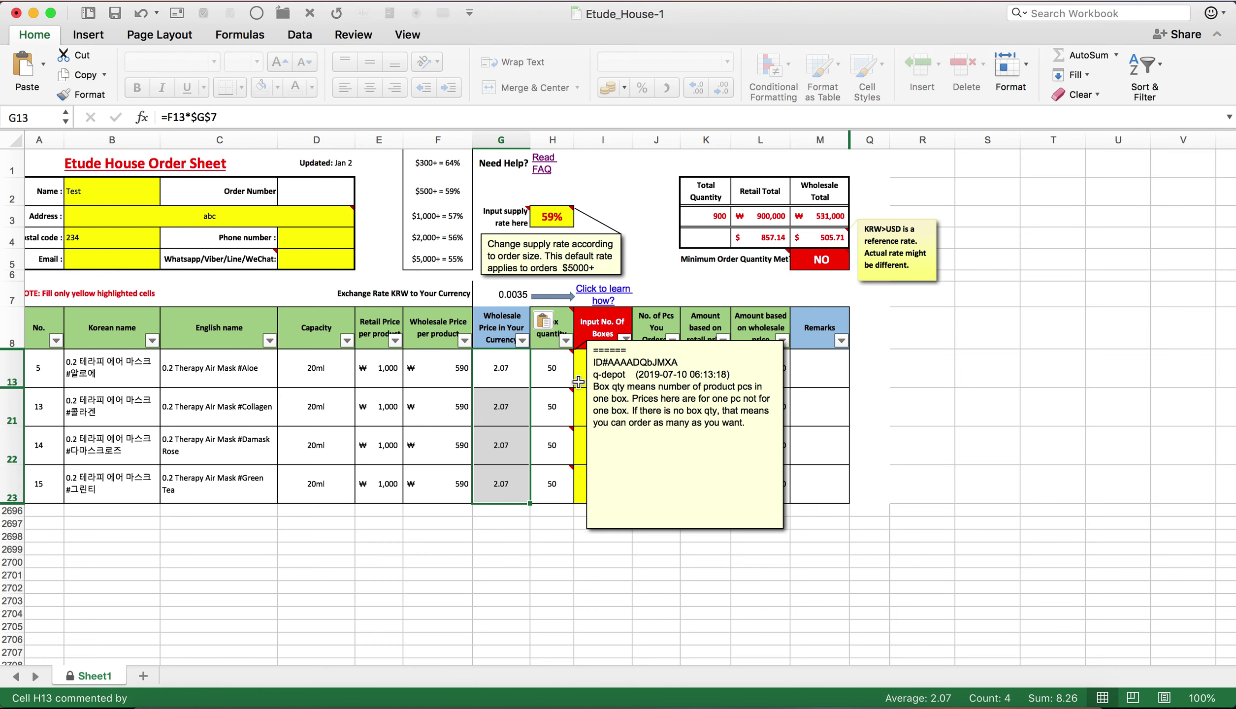
key("super+z")
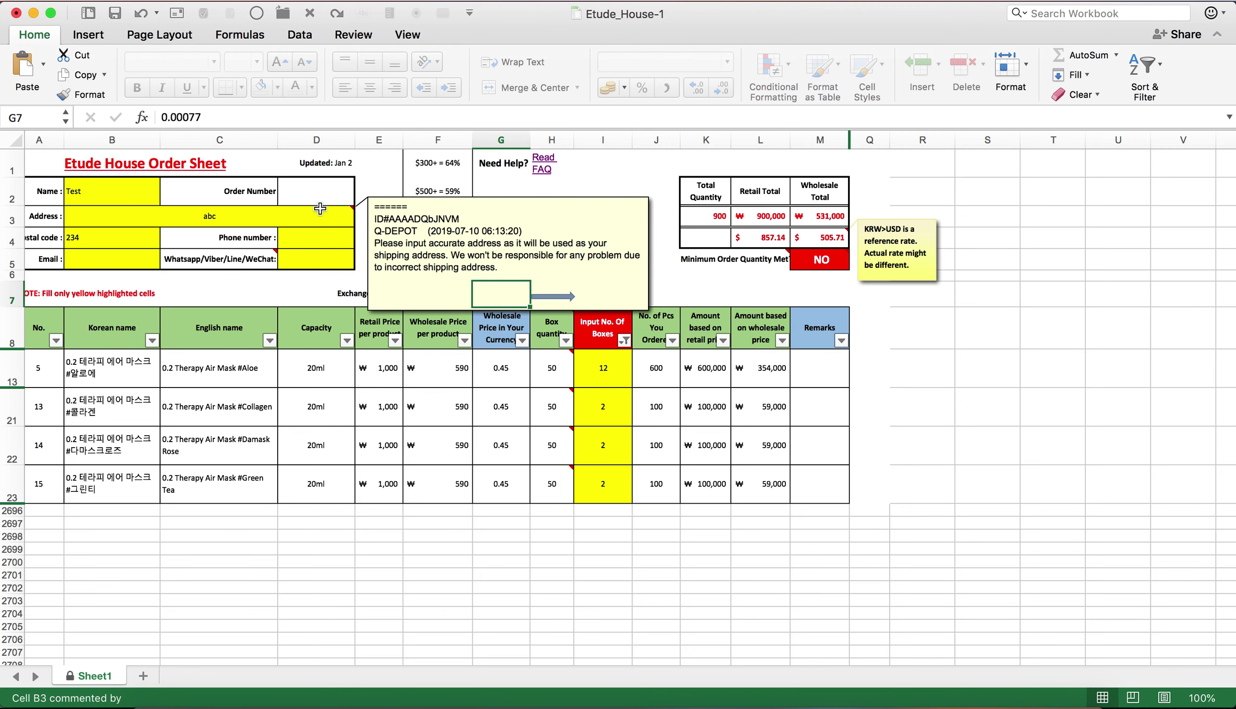
left_click(117, 13)
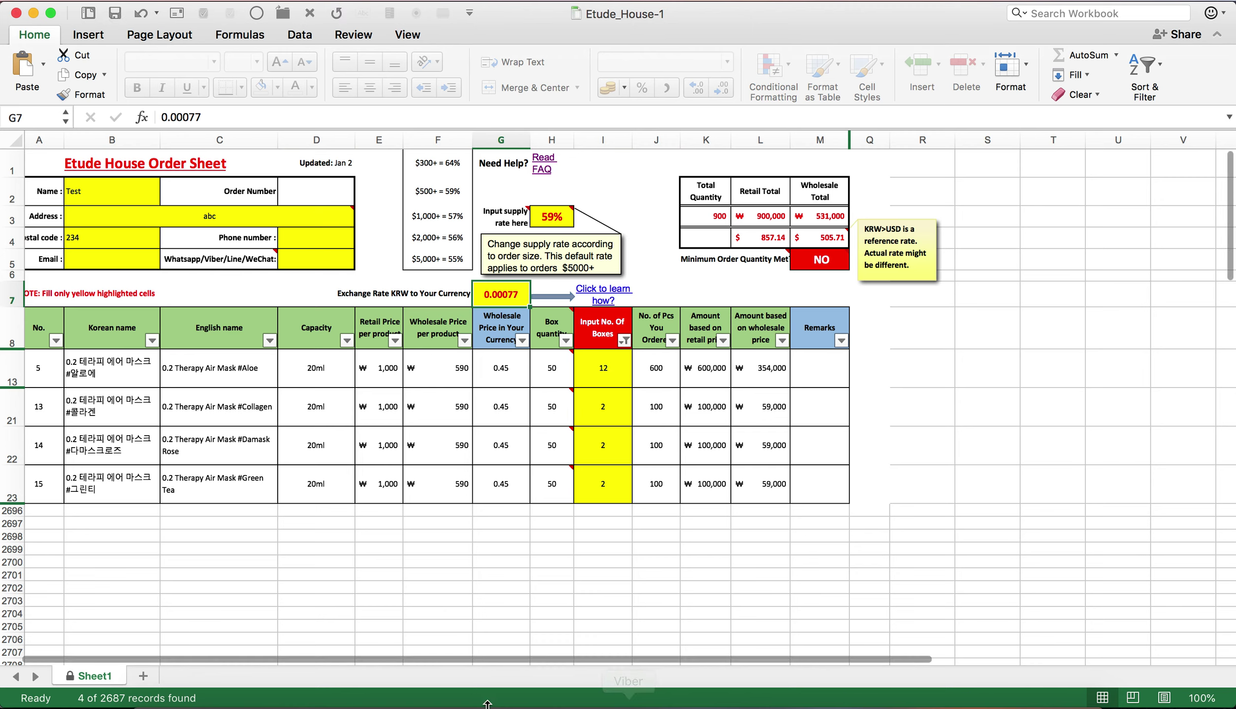
- Switch to Firefox, open the order form upload for Etude House on the q-depot page and start choosing files
left_click(865, 703)
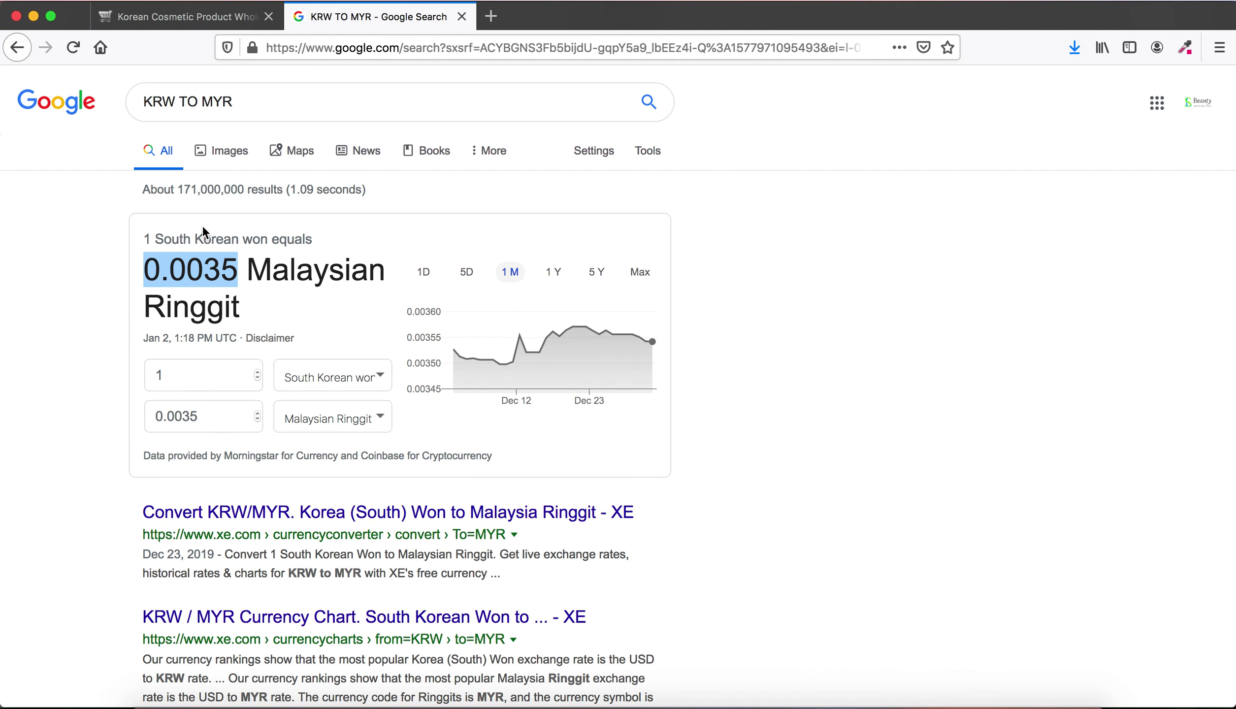
left_click(189, 30)
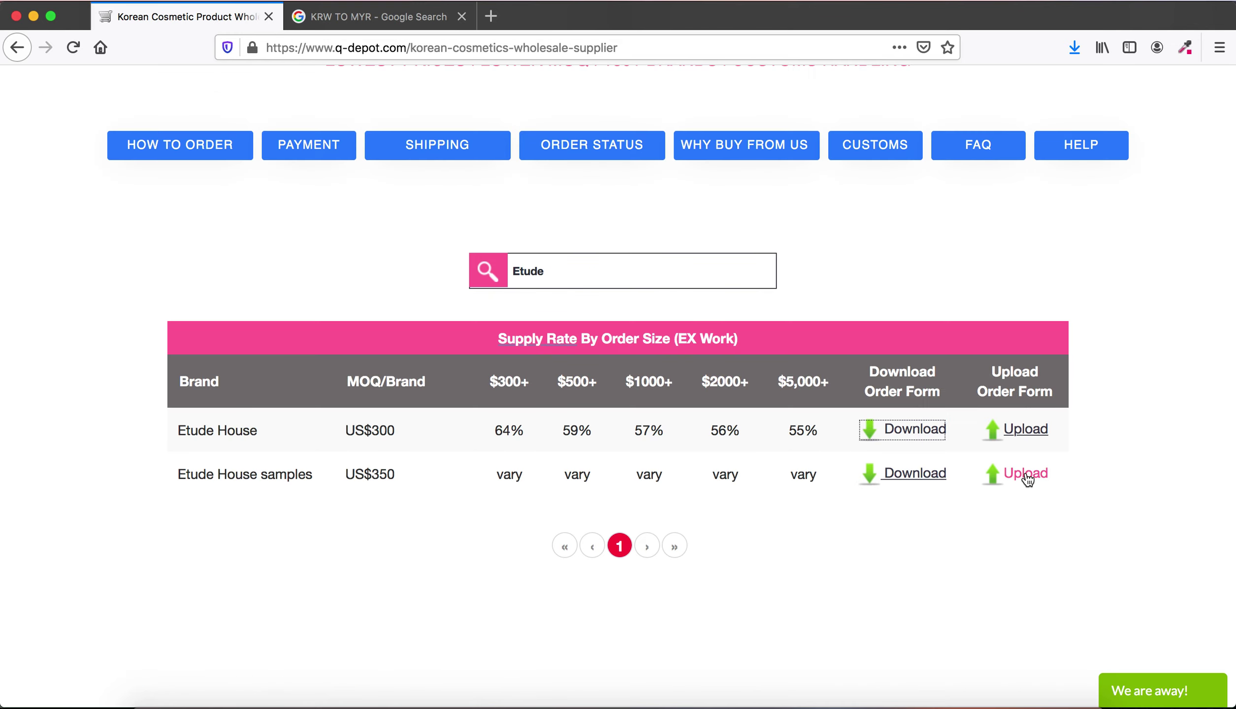
left_click(1019, 431)
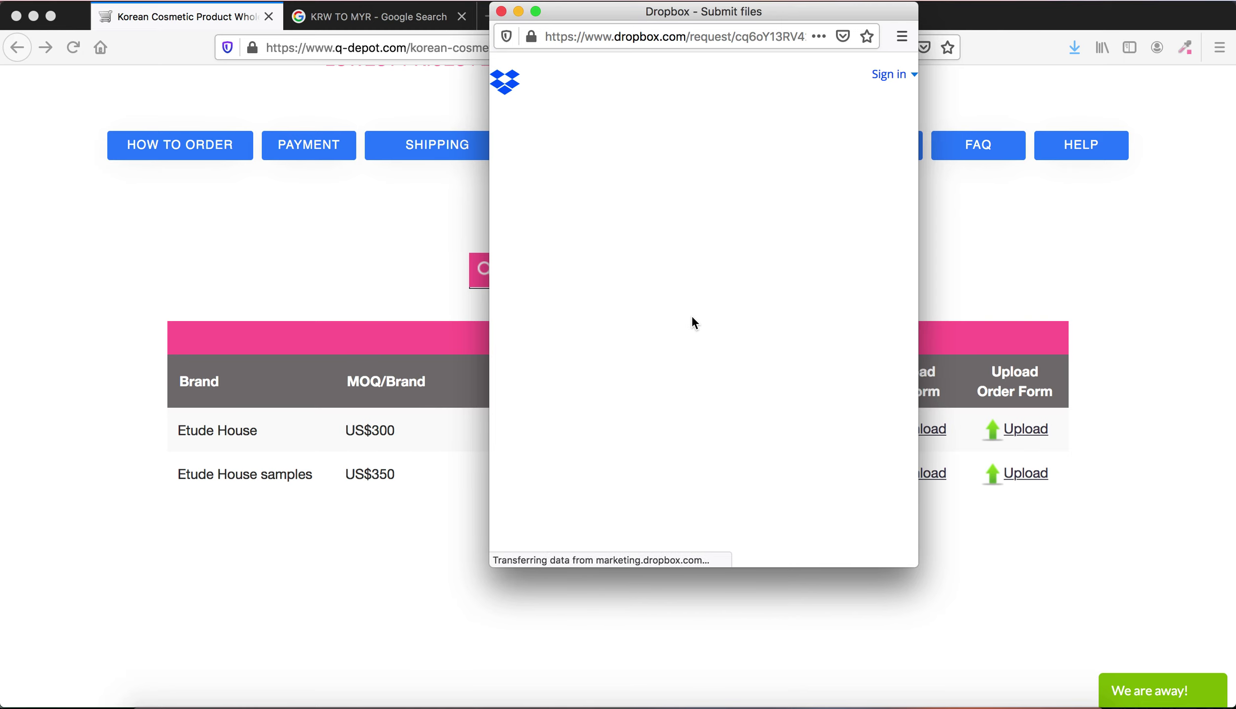
left_click(696, 510)
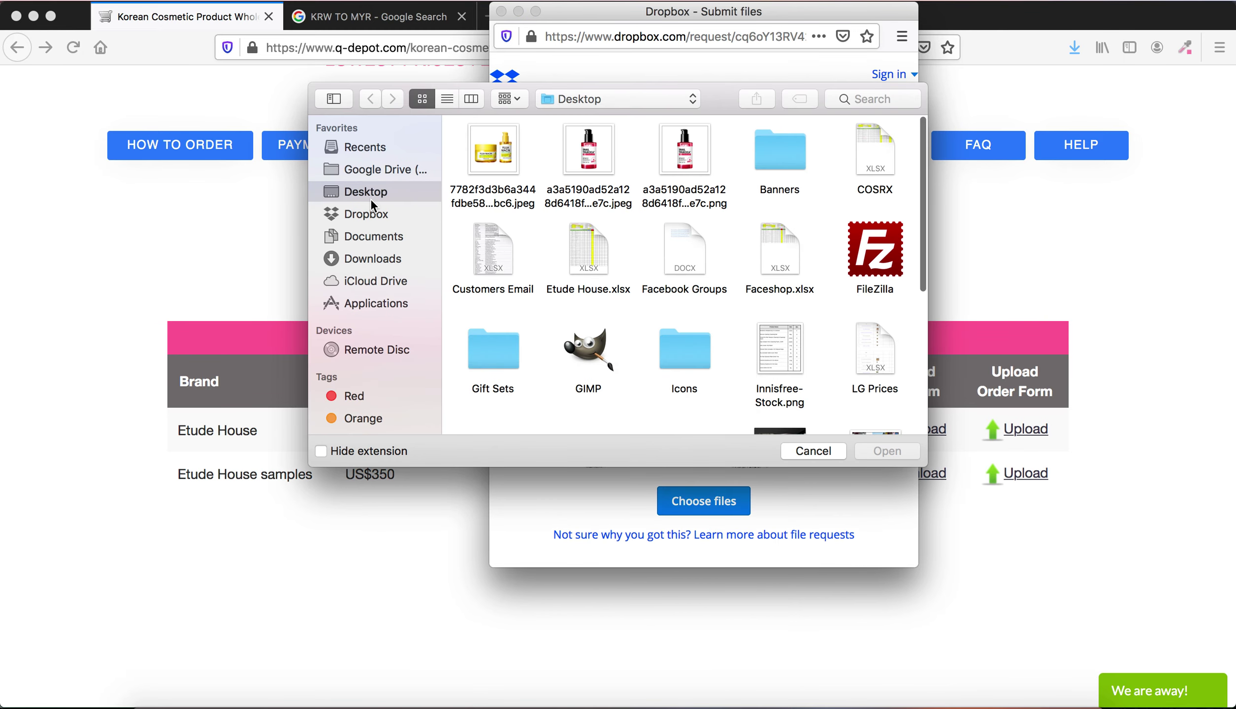
- Group the Downloads folder by Date Added and add apieu.xlsx to the order upload
left_click(368, 259)
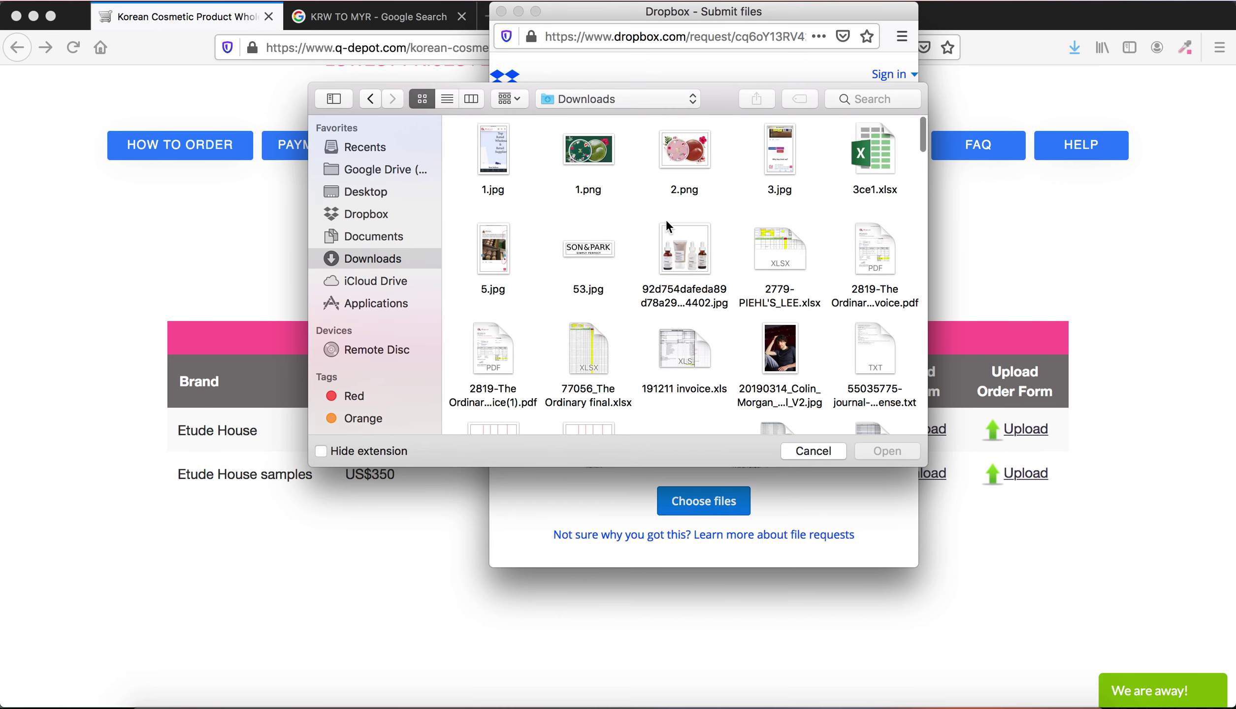
left_click(510, 104)
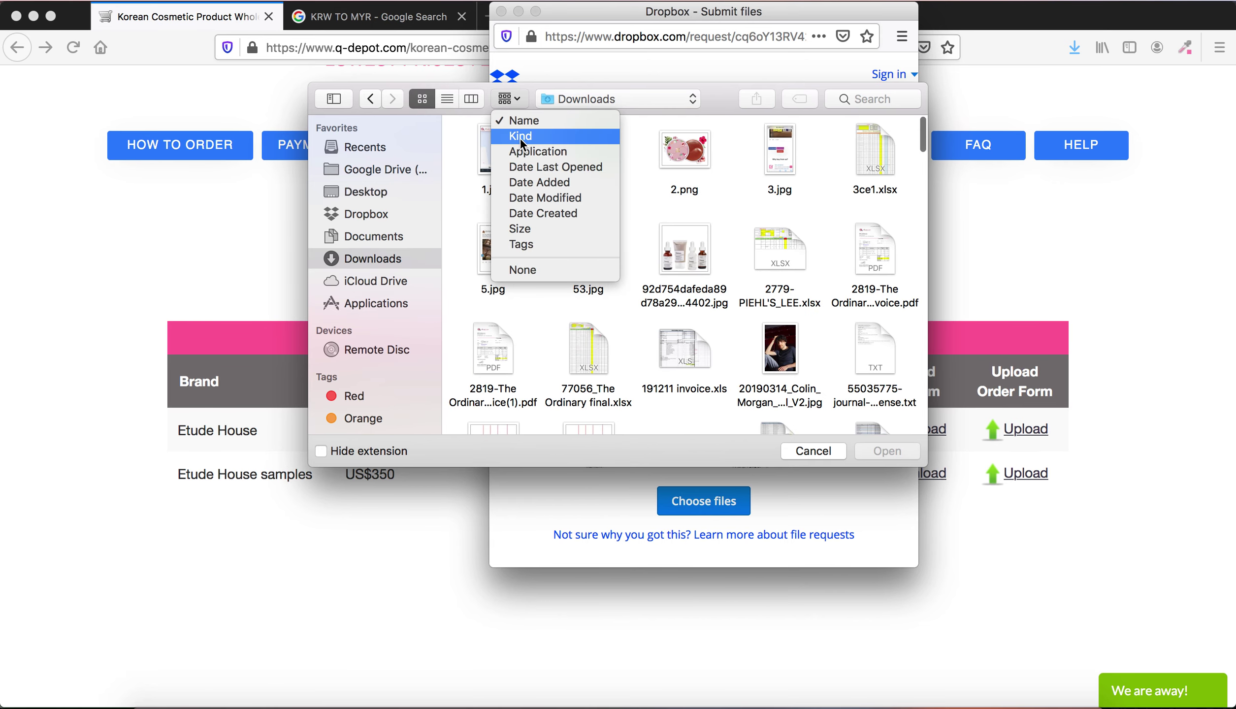
left_click(533, 183)
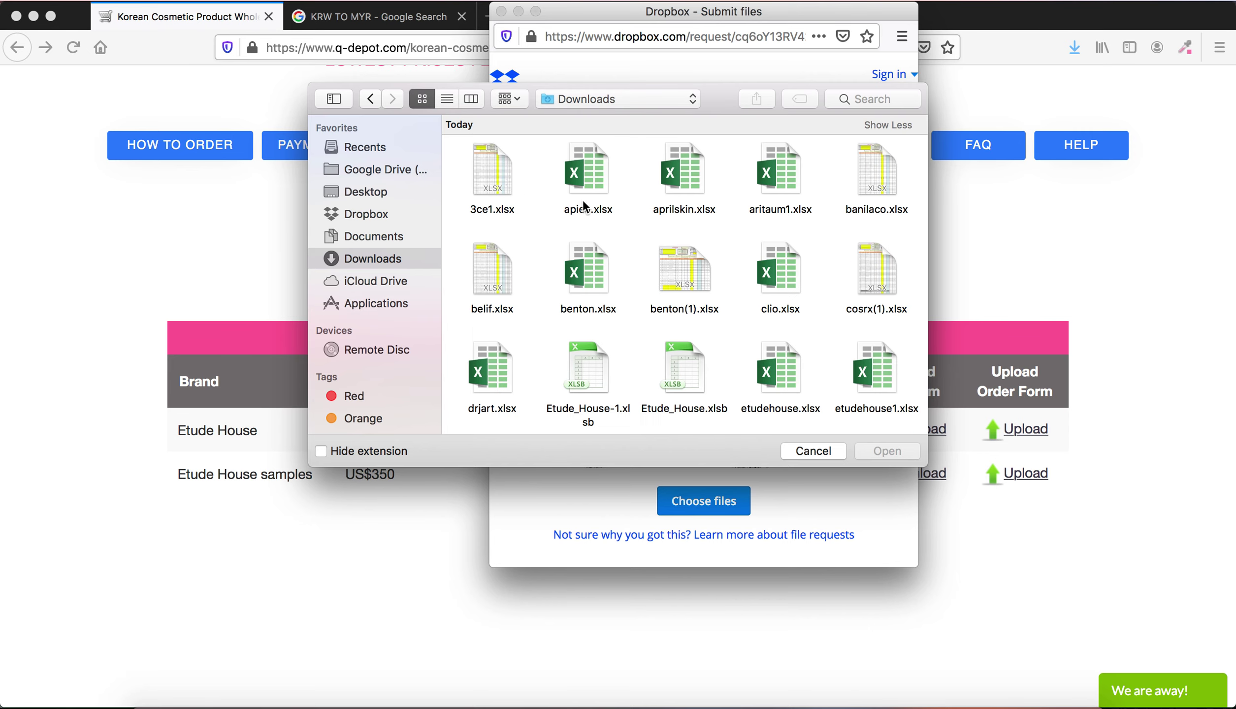
scroll(606, 193, "down", 3)
scroll(606, 187, "up", 3)
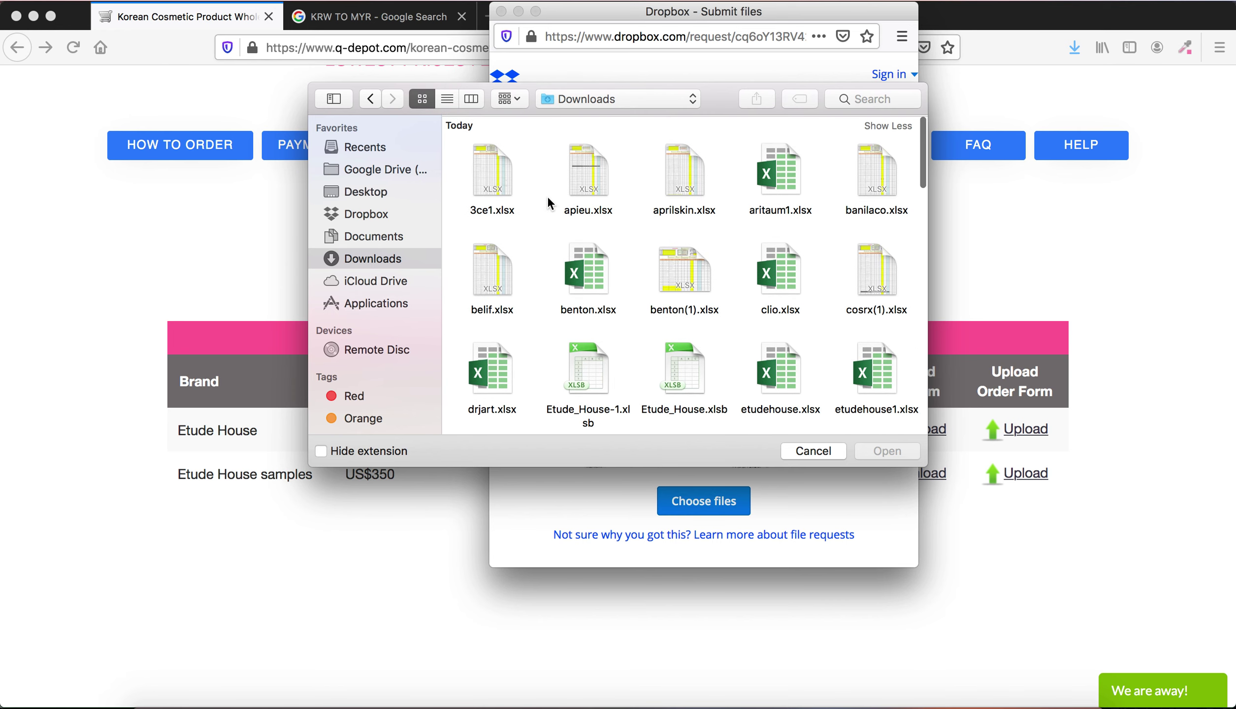
left_click(580, 183)
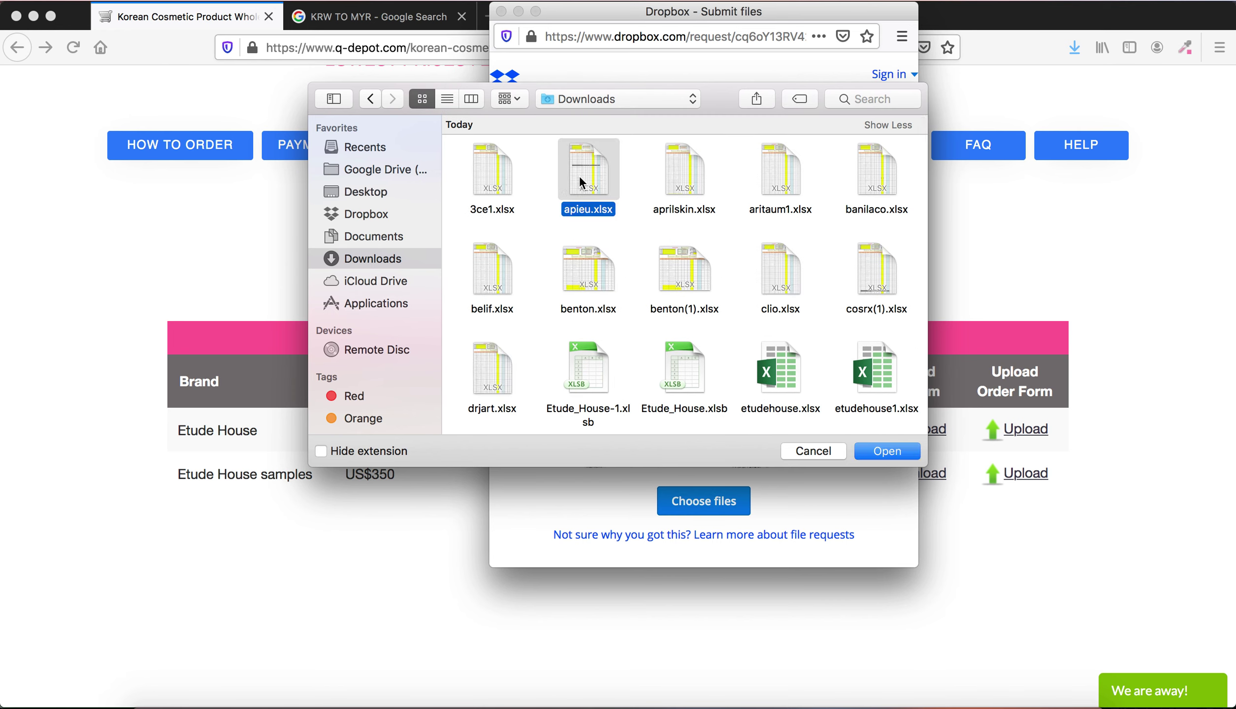
double_click(578, 170)
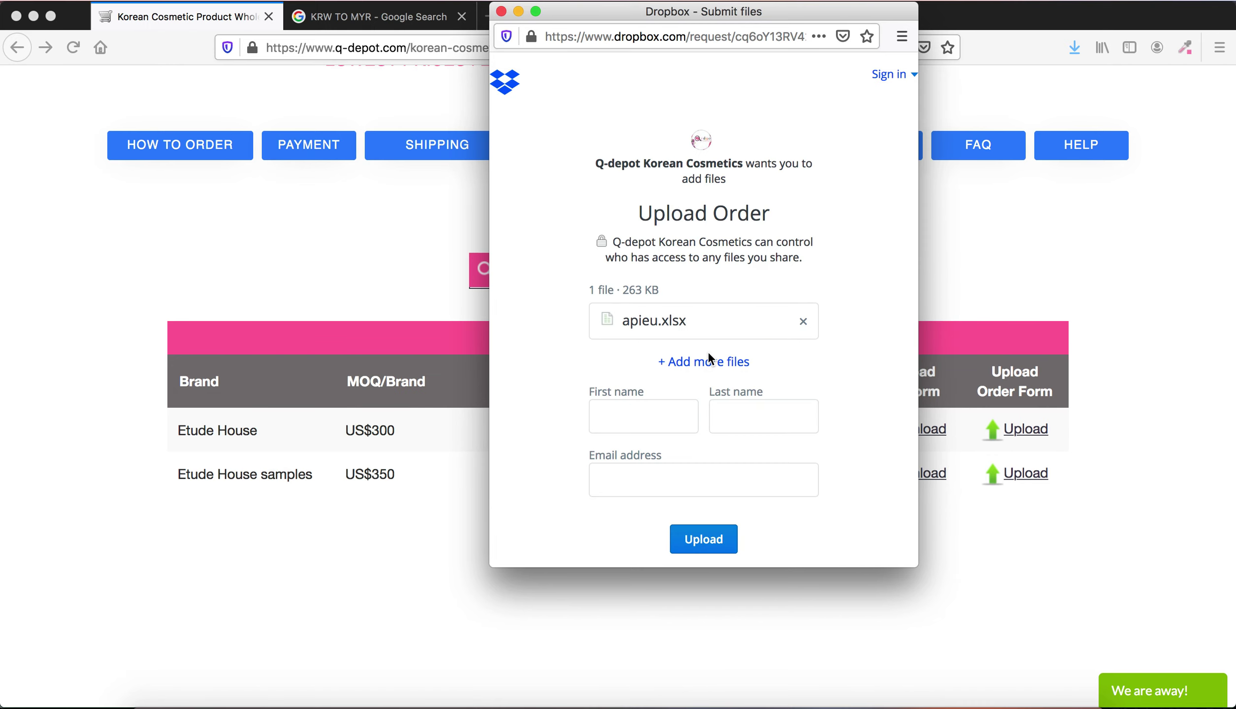
- Fill in the sender's first name, last name and email address, and submit the order upload
left_click(640, 427)
type("Test")
key("Tab")
type("abc")
key("Tab")
type("info")
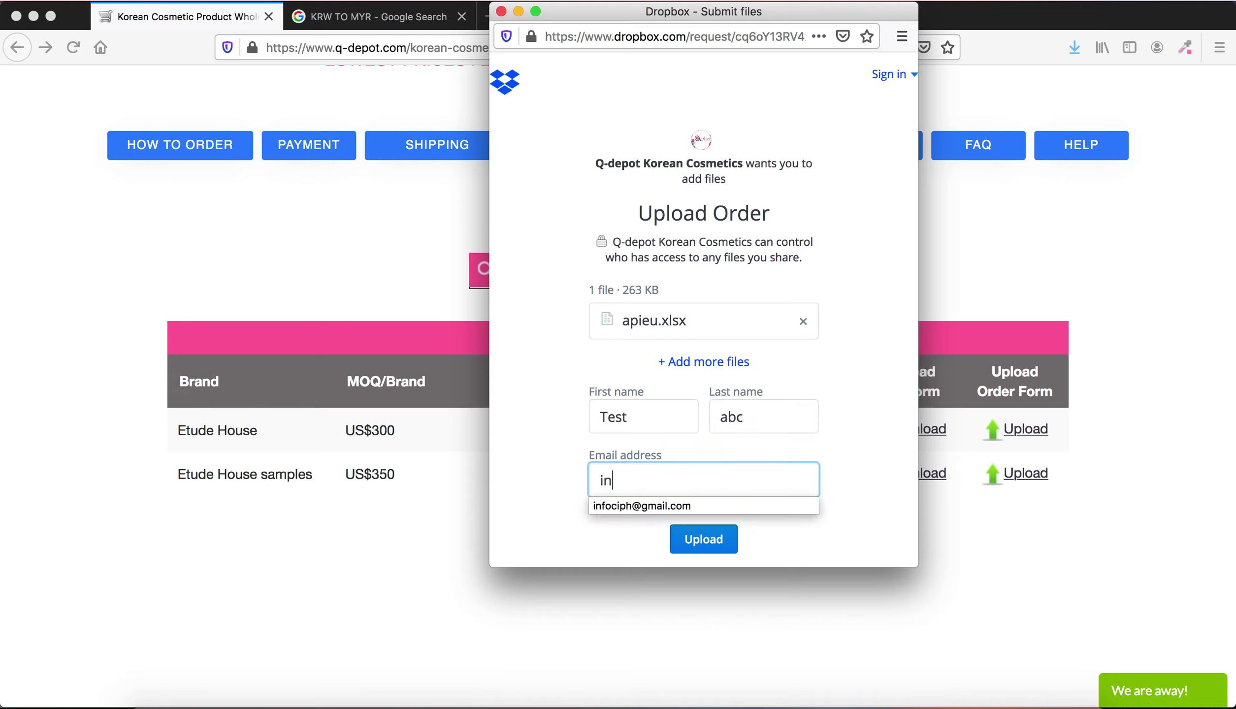
left_click(679, 505)
left_click(704, 539)
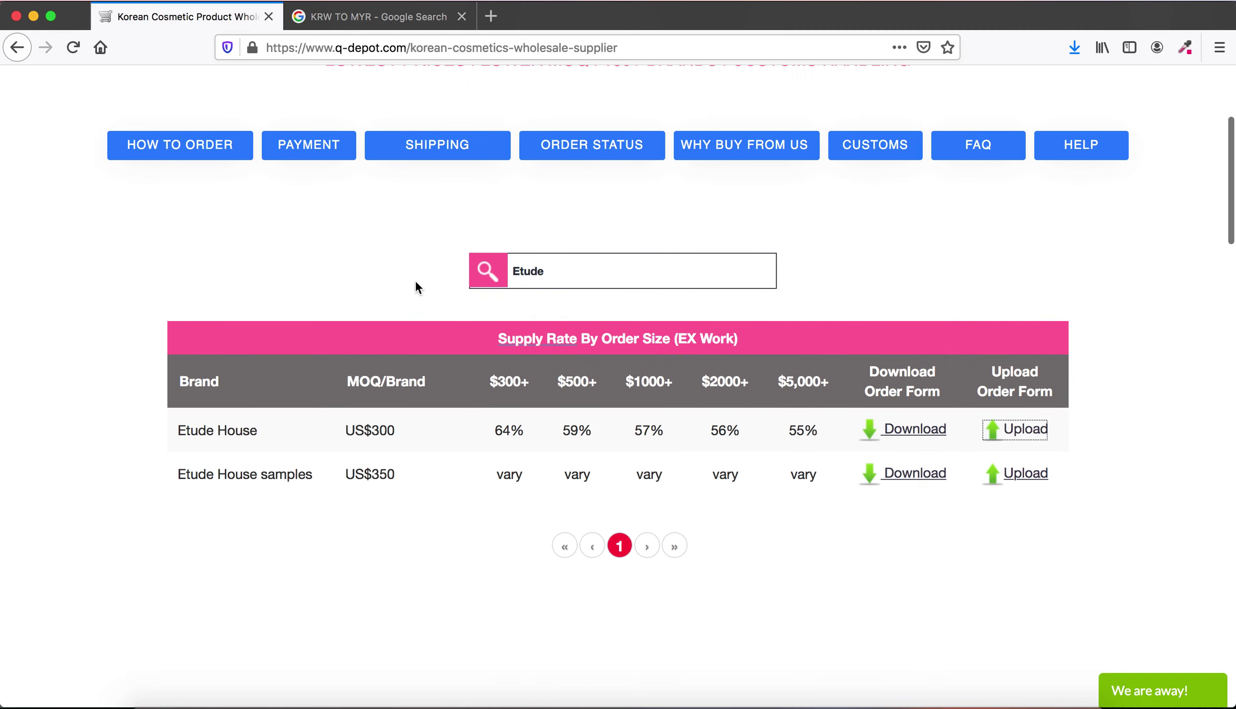
- Look over the wholesale supplier page and view the Help contact options, closing them when done
scroll(416, 283, "up", 1)
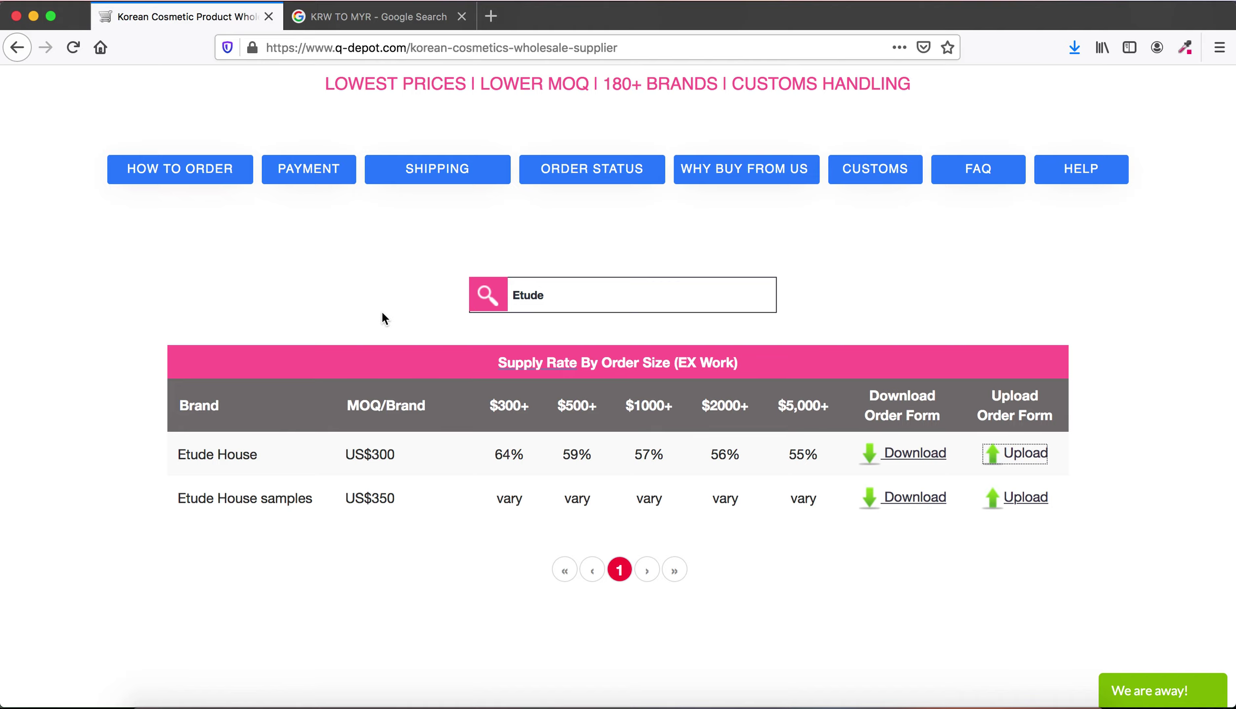
scroll(398, 235, "up", 5)
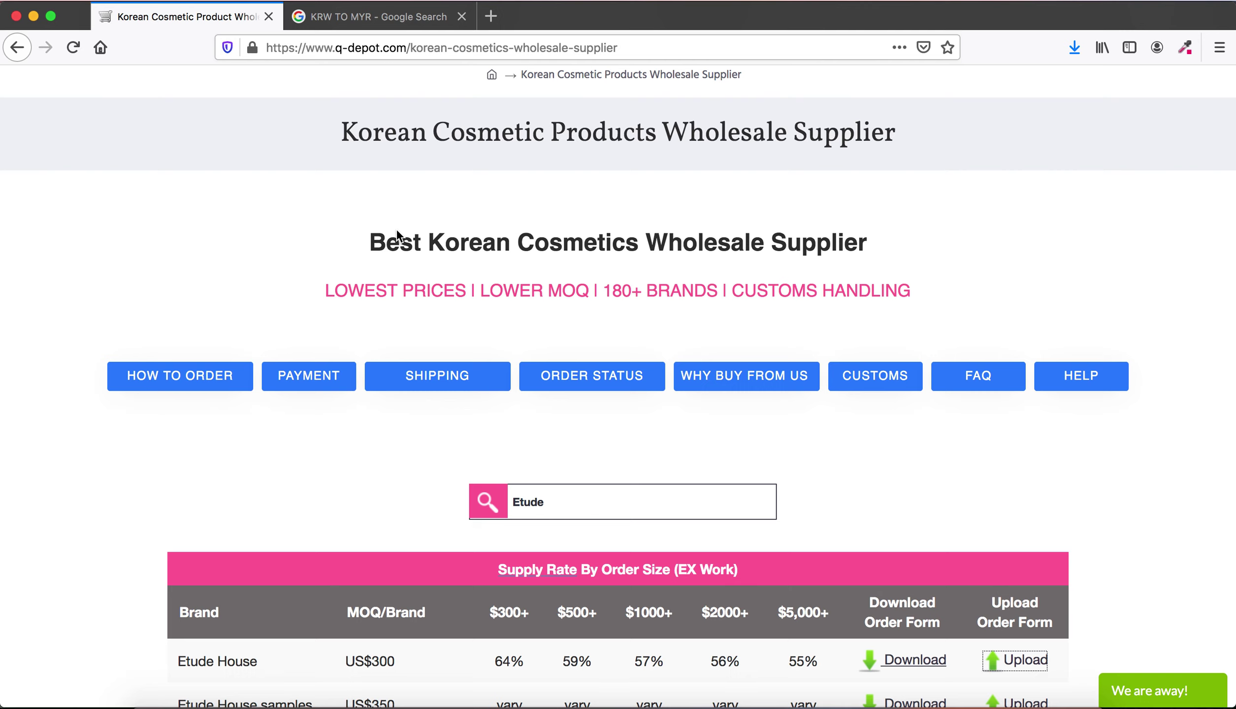
scroll(398, 235, "down", 3)
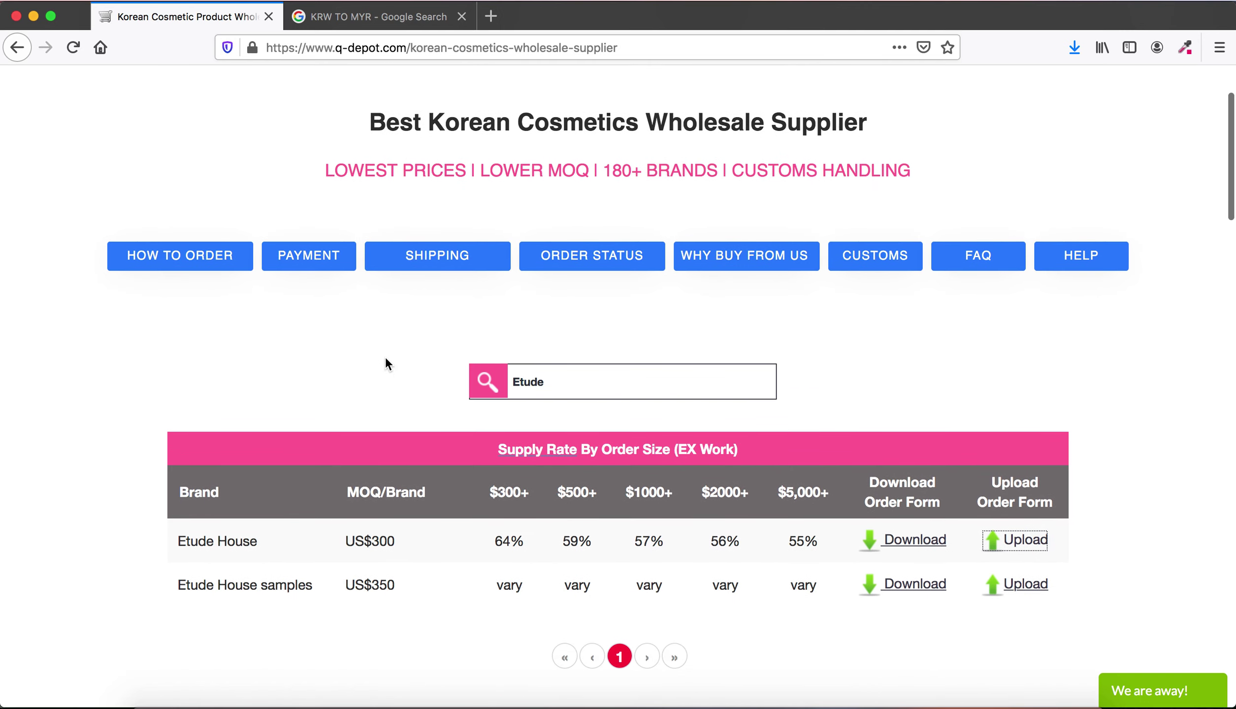
scroll(385, 358, "down", 1)
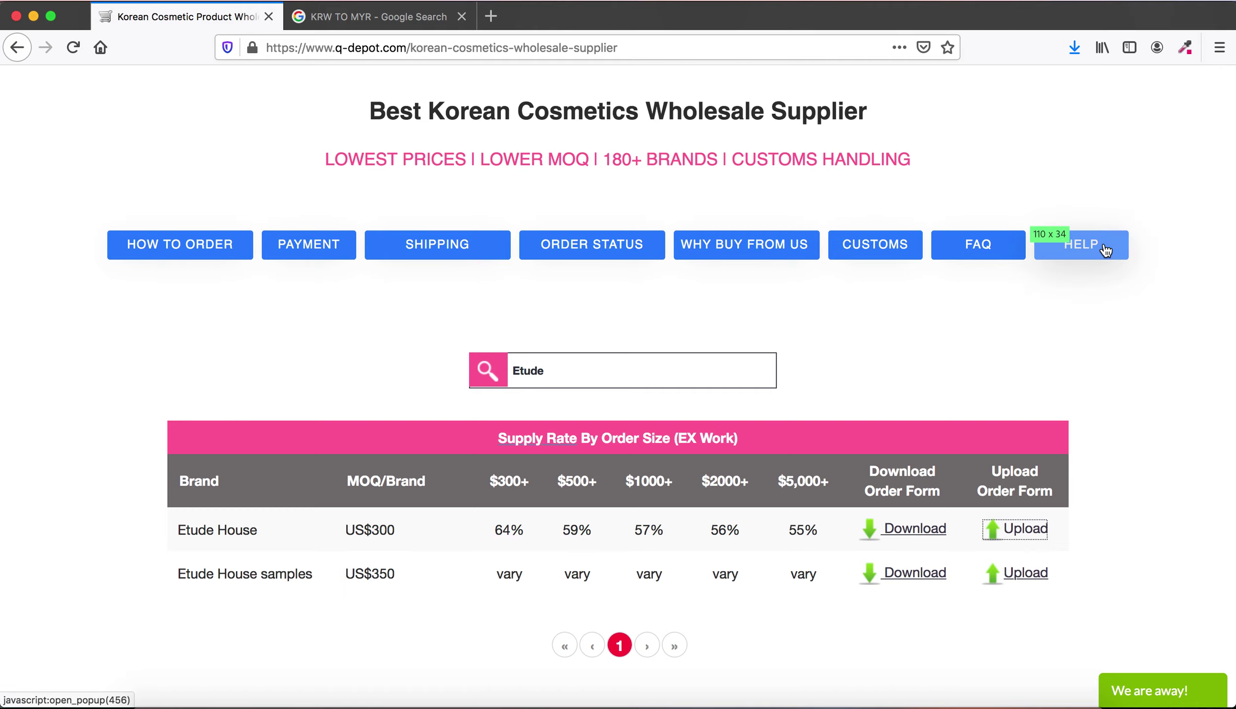
scroll(995, 311, "down", 5)
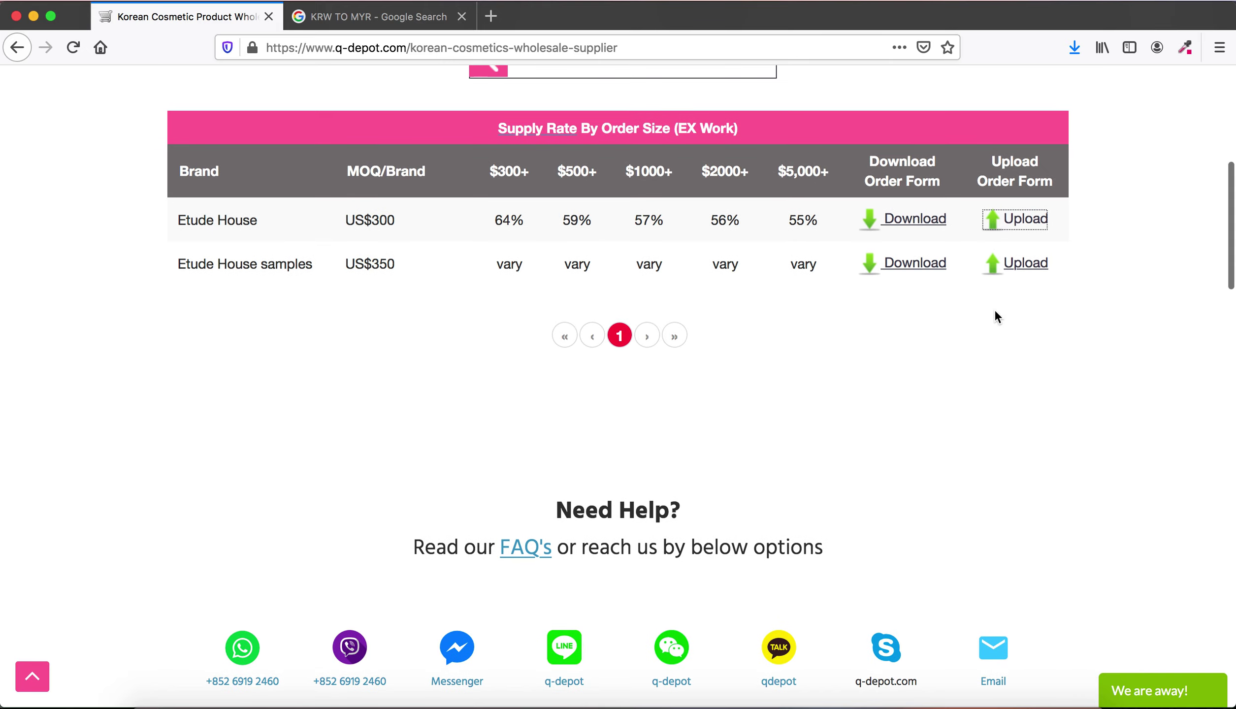
scroll(995, 317, "down", 3)
scroll(776, 521, "up", 10)
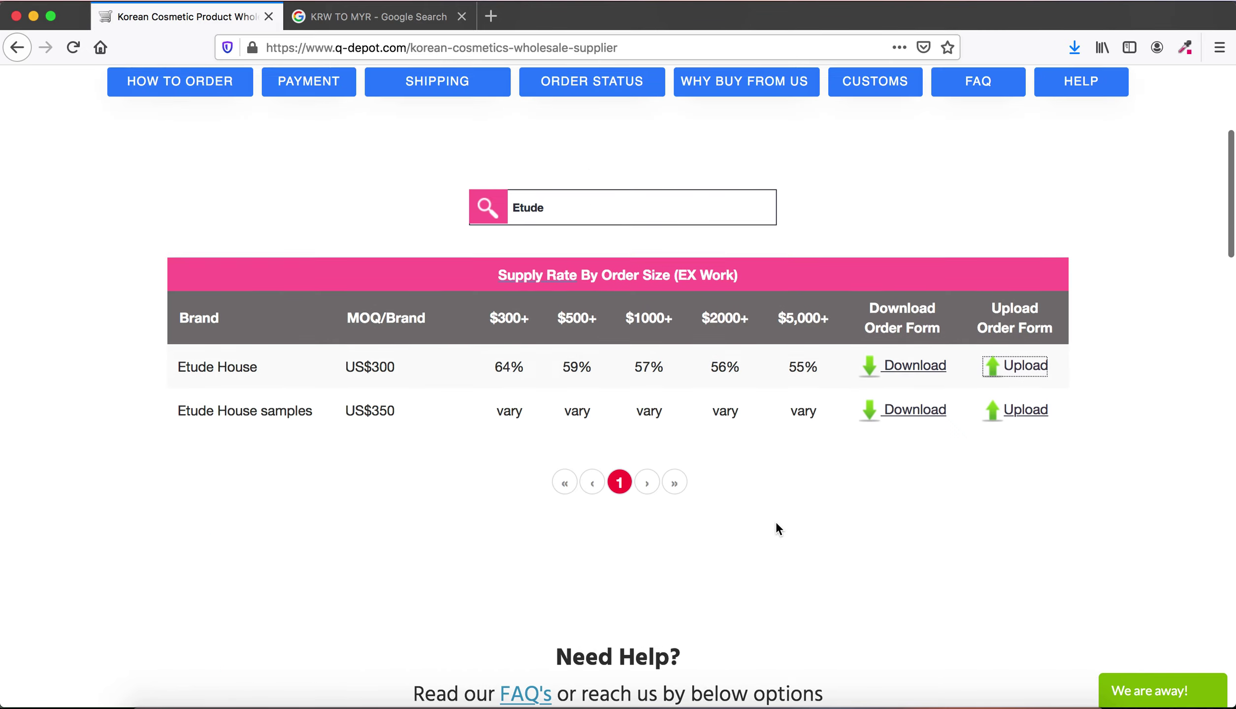
left_click(1041, 373)
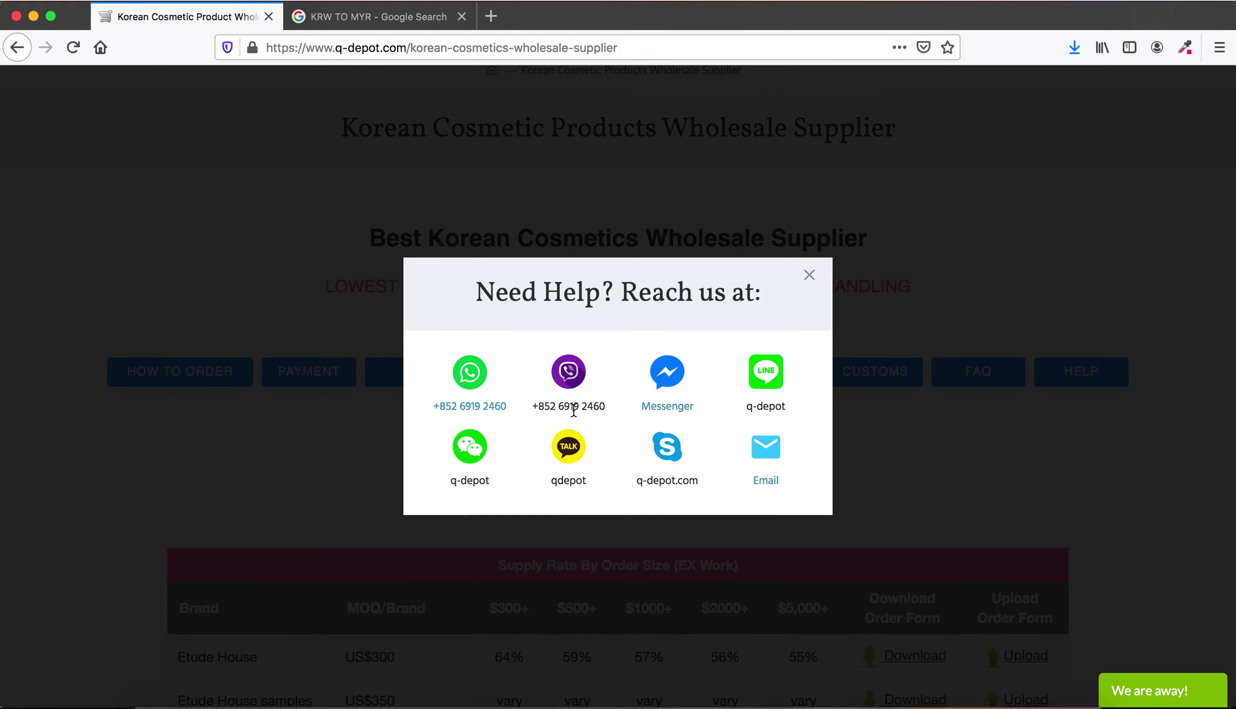
left_click(807, 277)
- Open the Messenger contact option in the Need Help section and return to the supply rate table
scroll(803, 279, "down", 15)
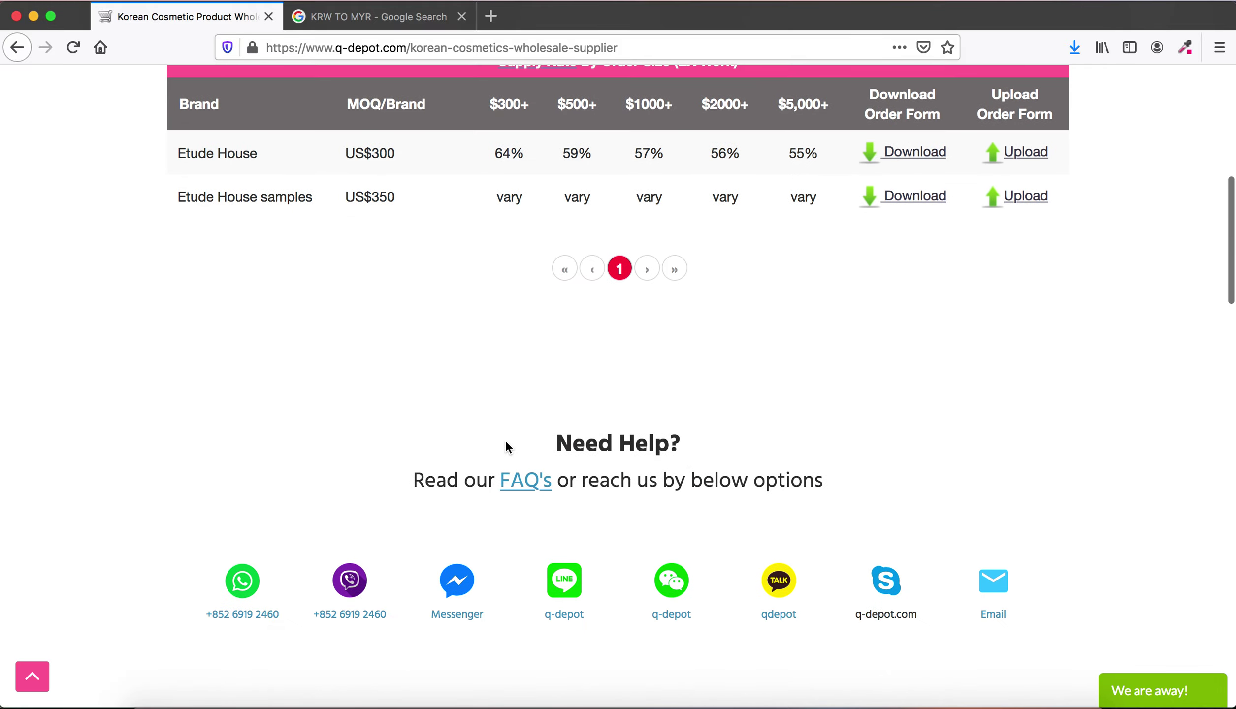
left_click(454, 379)
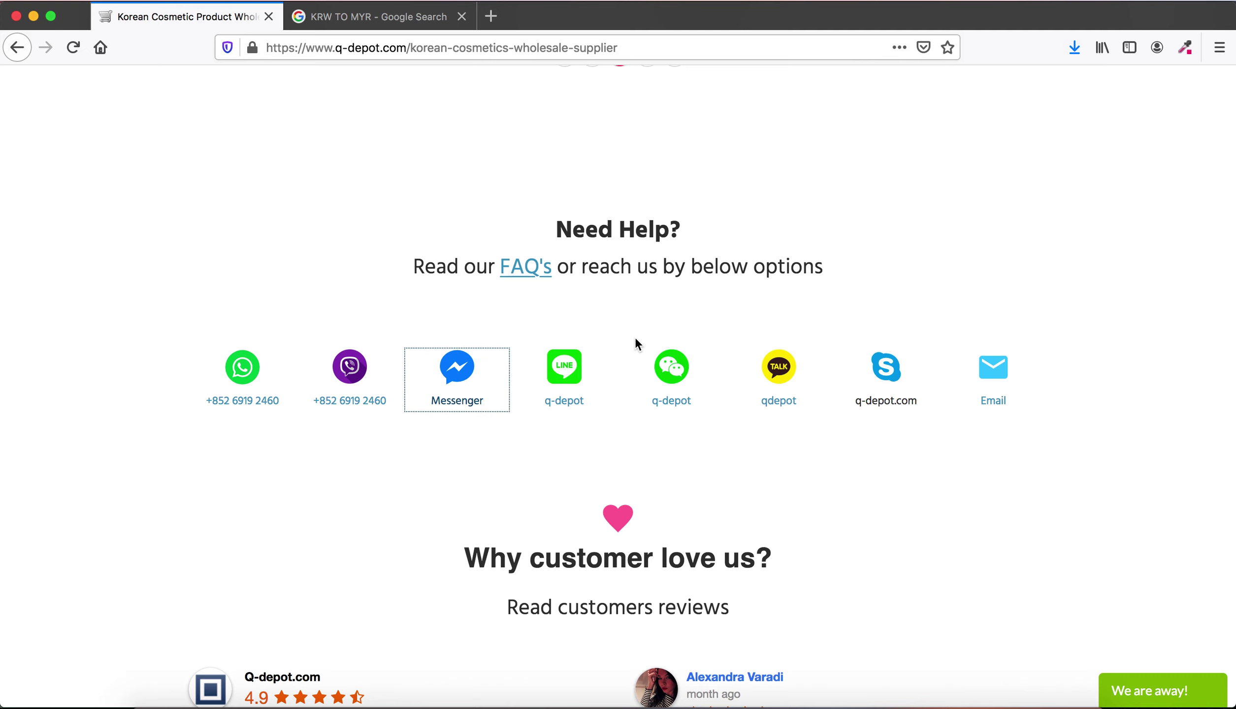
scroll(635, 340, "up", 5)
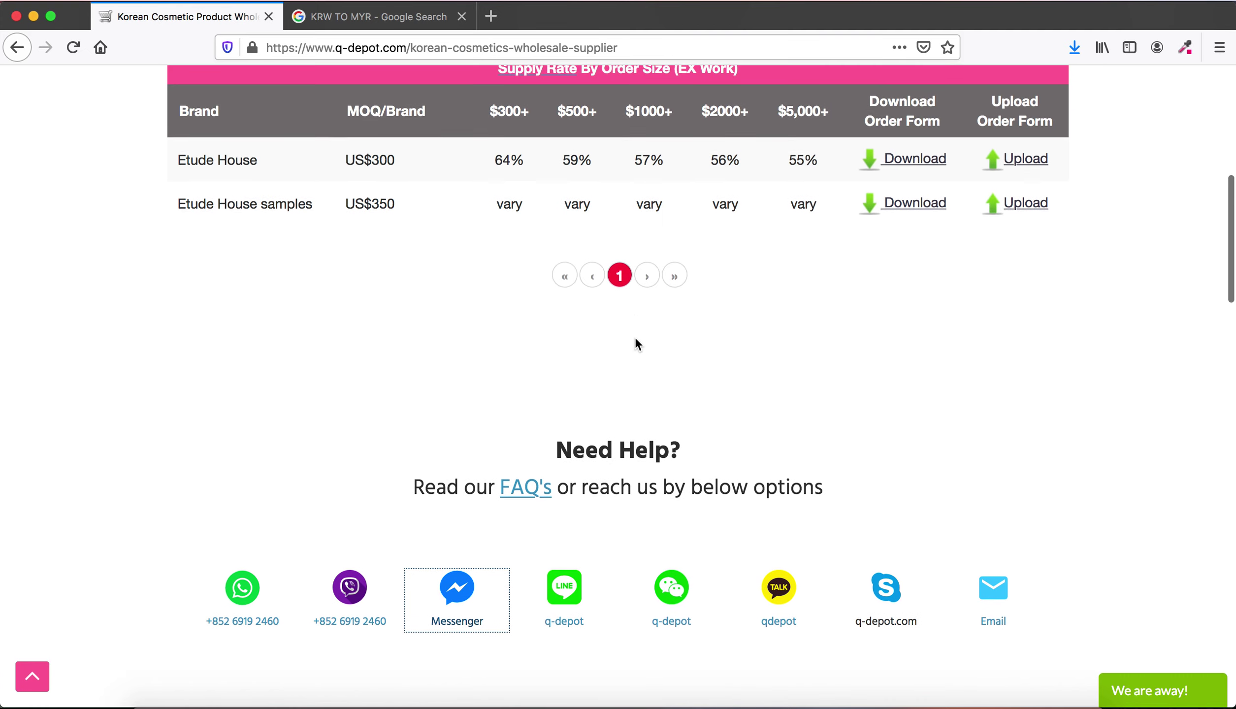
scroll(634, 336, "up", 3)
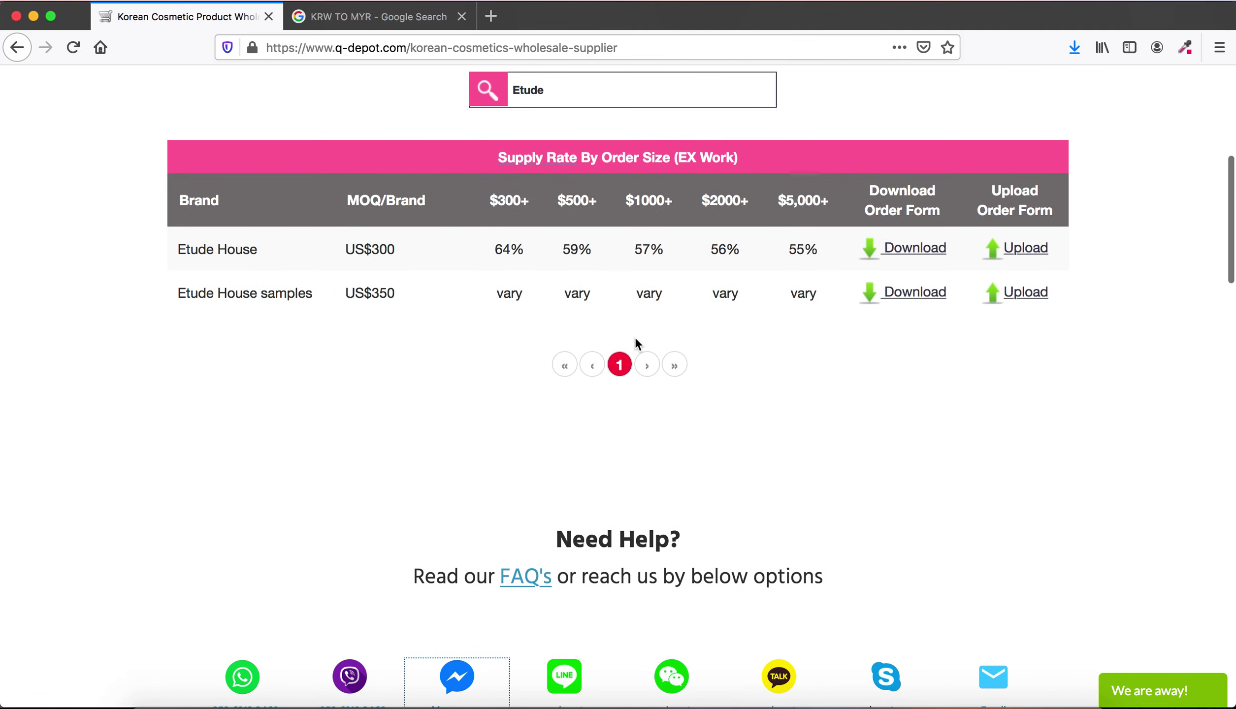
scroll(634, 337, "up", 4)
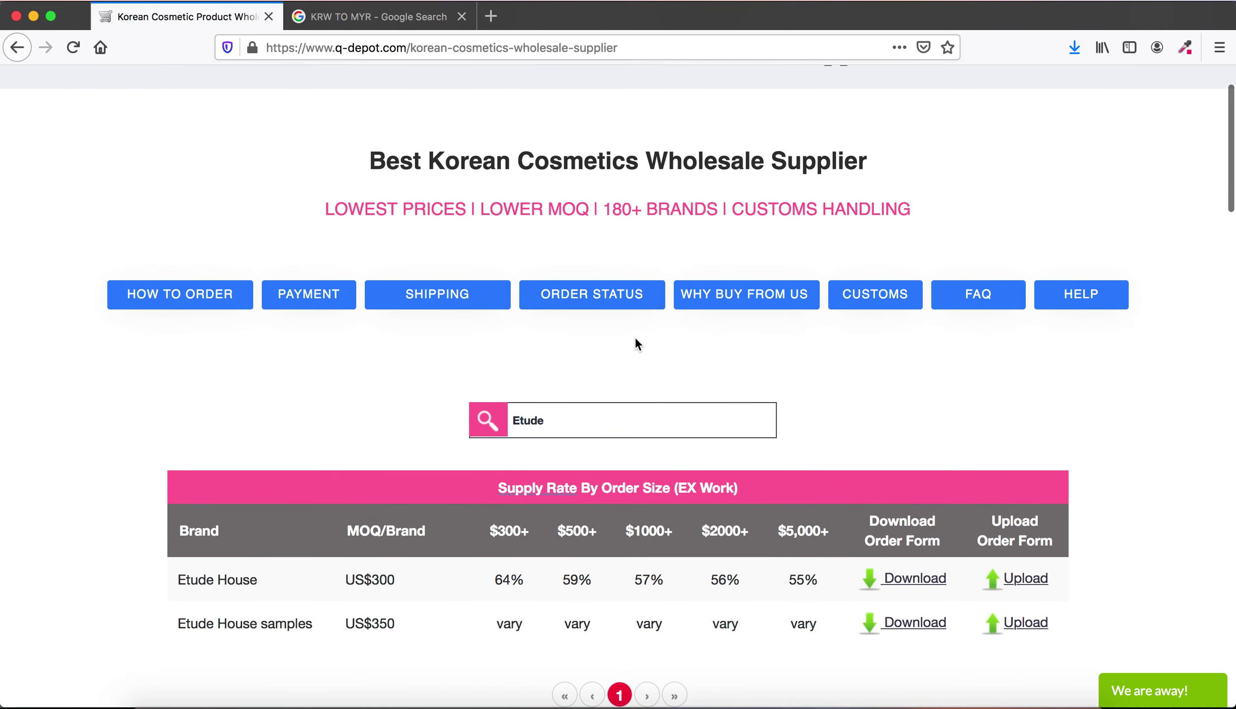